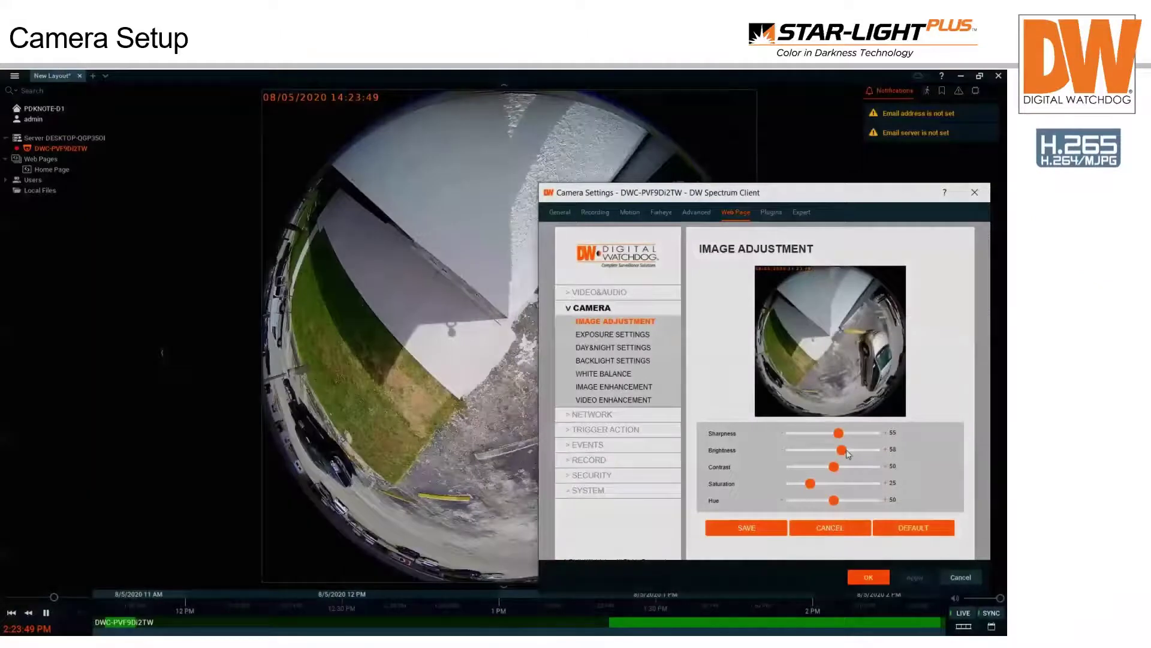
- Raise the camera image's brightness to 75, save the image adjustment and dismiss the confirmation
drag(842, 450, 858, 449)
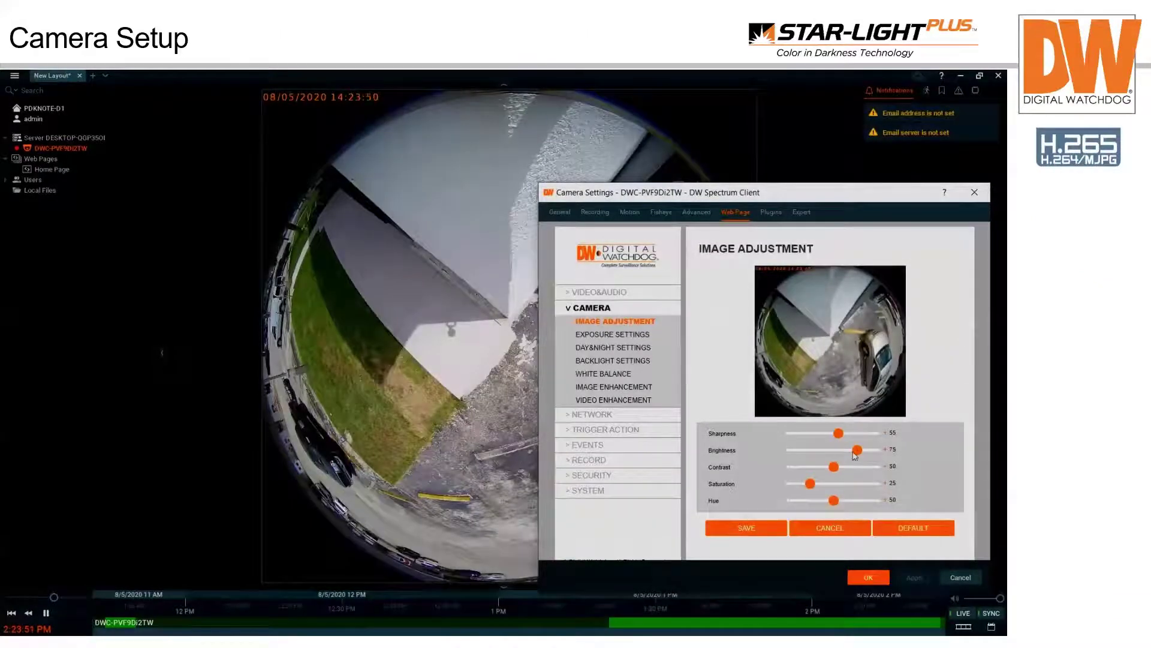
click(744, 529)
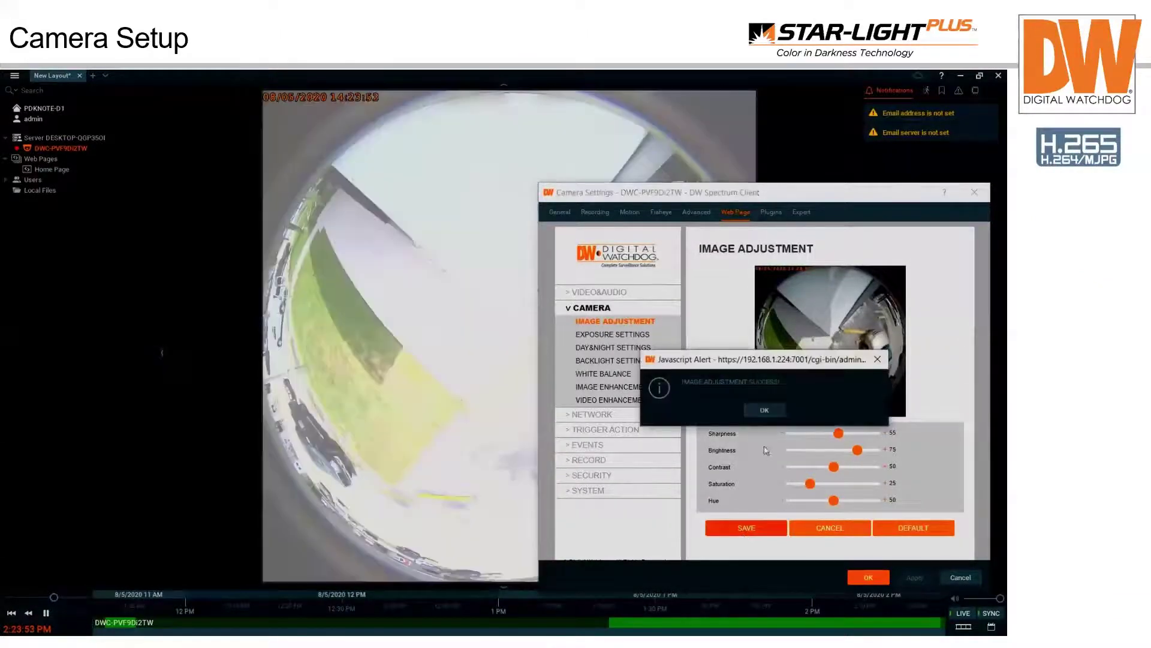
click(765, 409)
- Lower the camera image's brightness to 45, save the image adjustment and dismiss the confirmation
drag(858, 450, 829, 449)
click(767, 528)
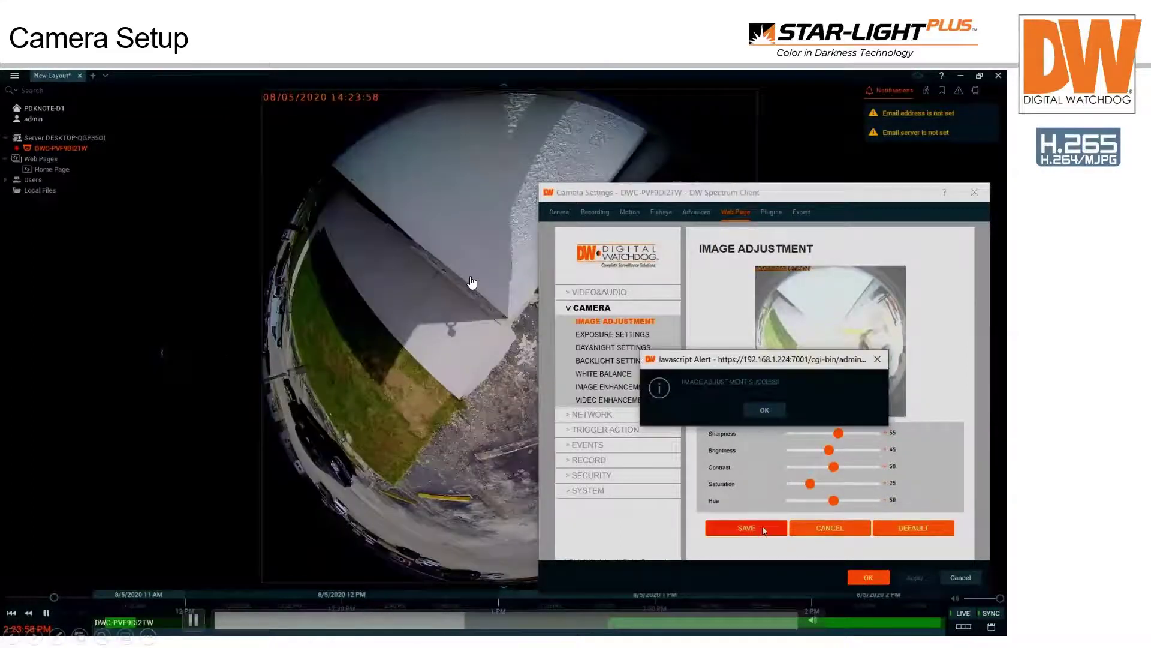
click(764, 410)
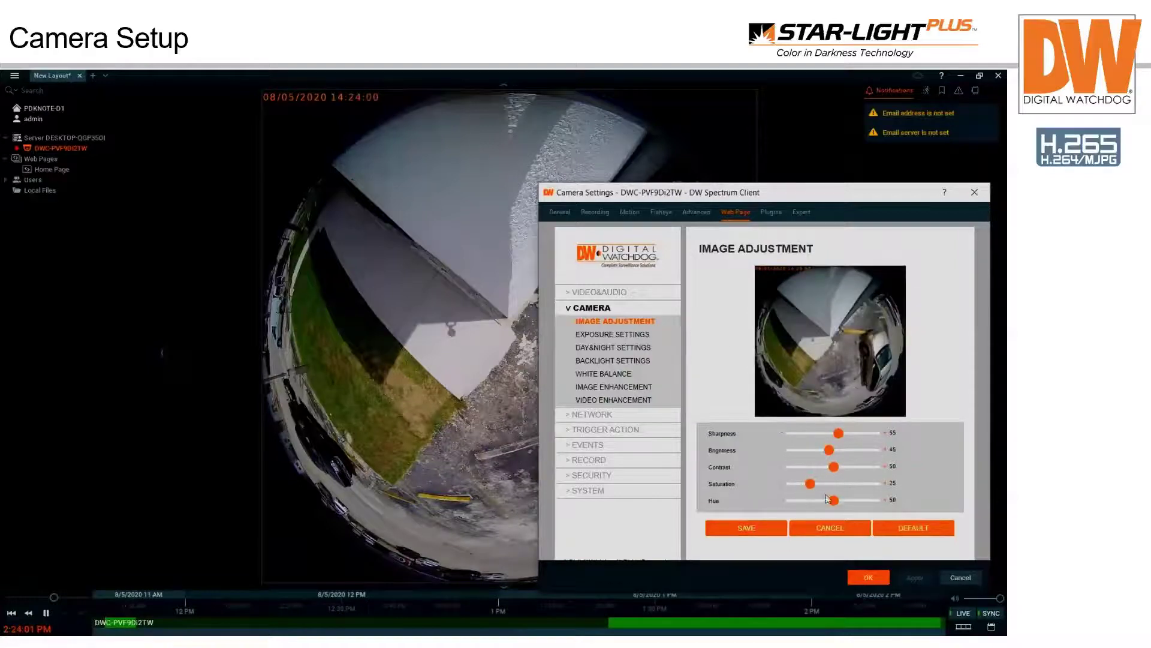
- Set the camera image's saturation to 44, save the image adjustment and dismiss the confirmation
drag(811, 483, 830, 484)
click(747, 527)
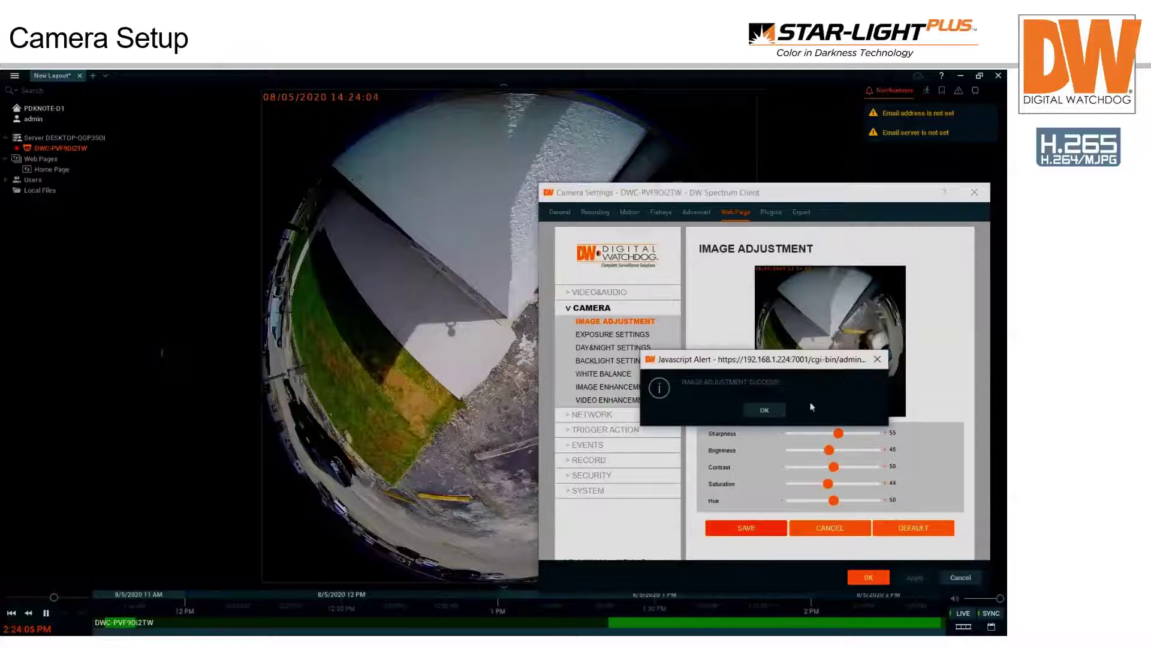
click(773, 409)
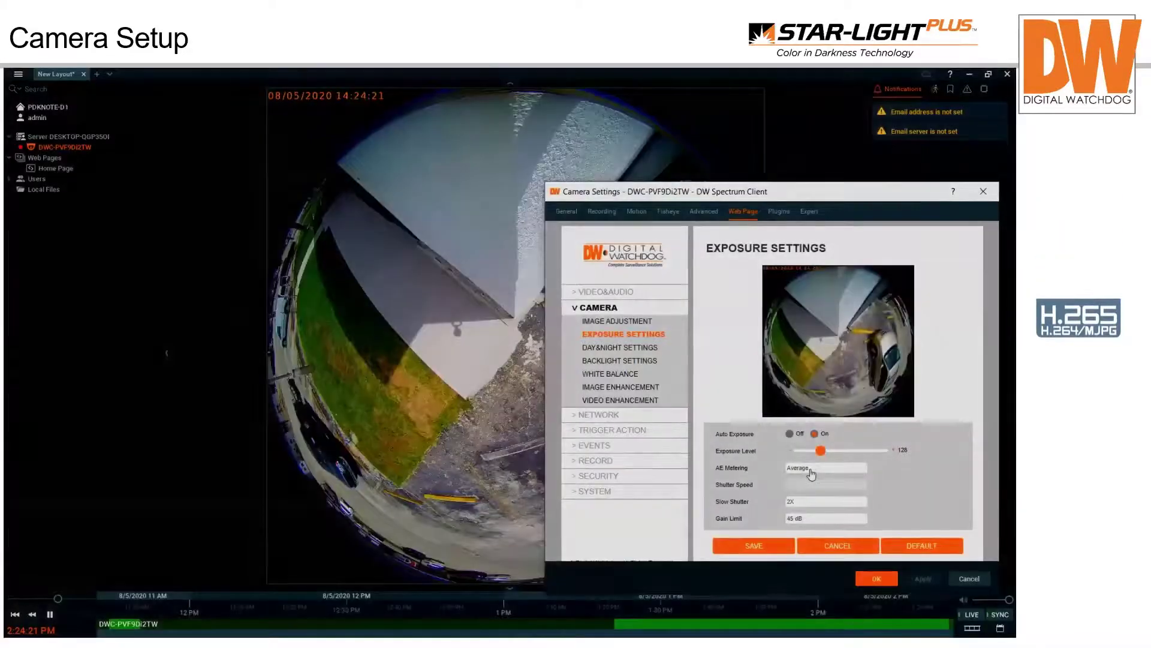
- Set AE Metering to Spot in the exposure settings, save and dismiss the confirmation
click(811, 473)
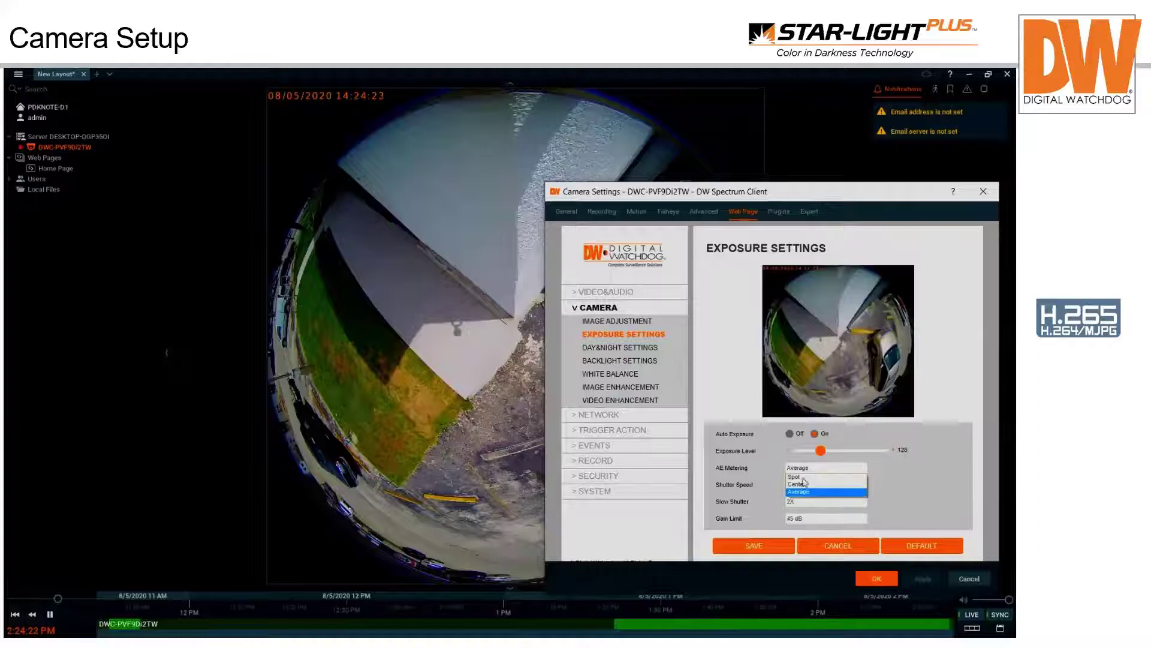
click(803, 476)
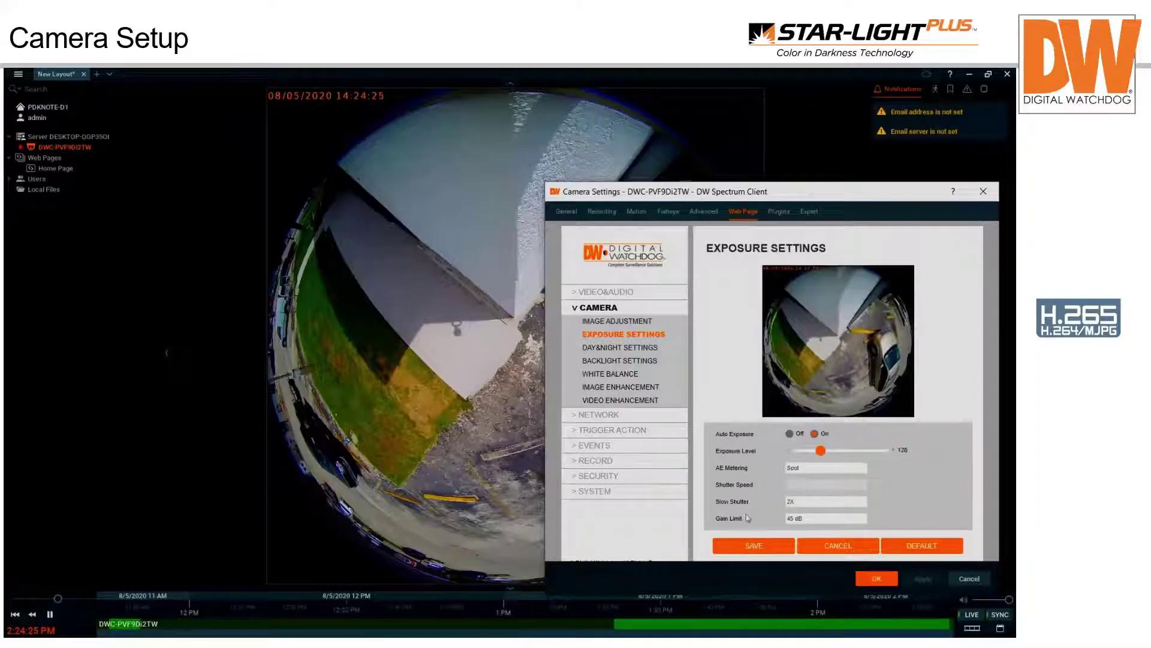
click(754, 546)
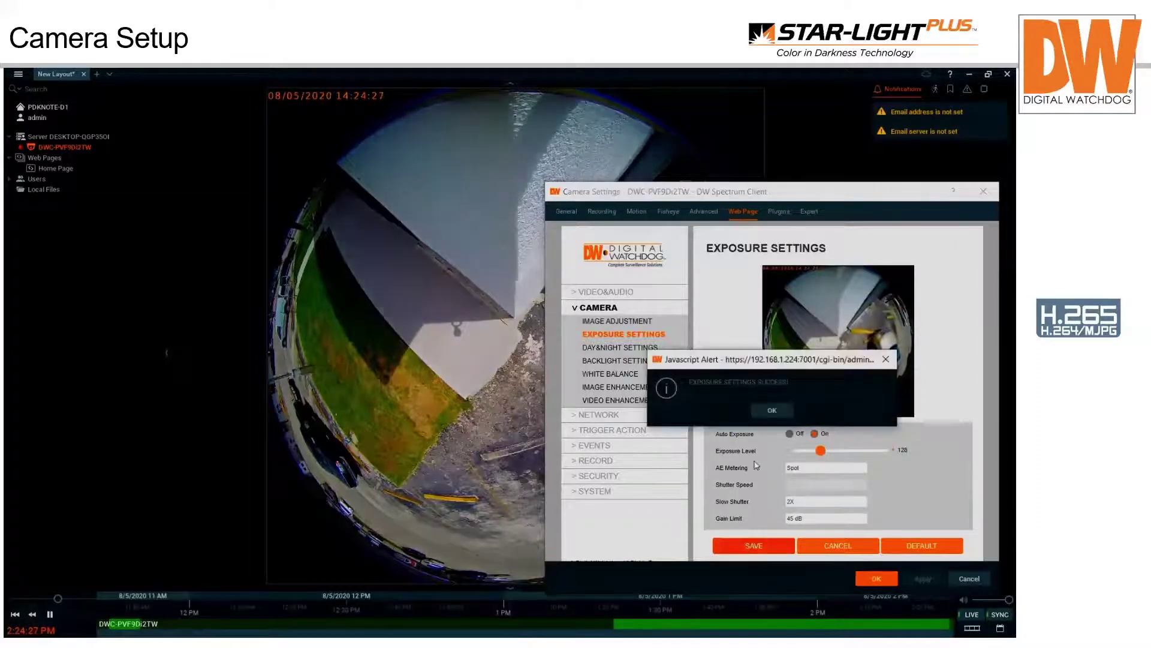
click(770, 417)
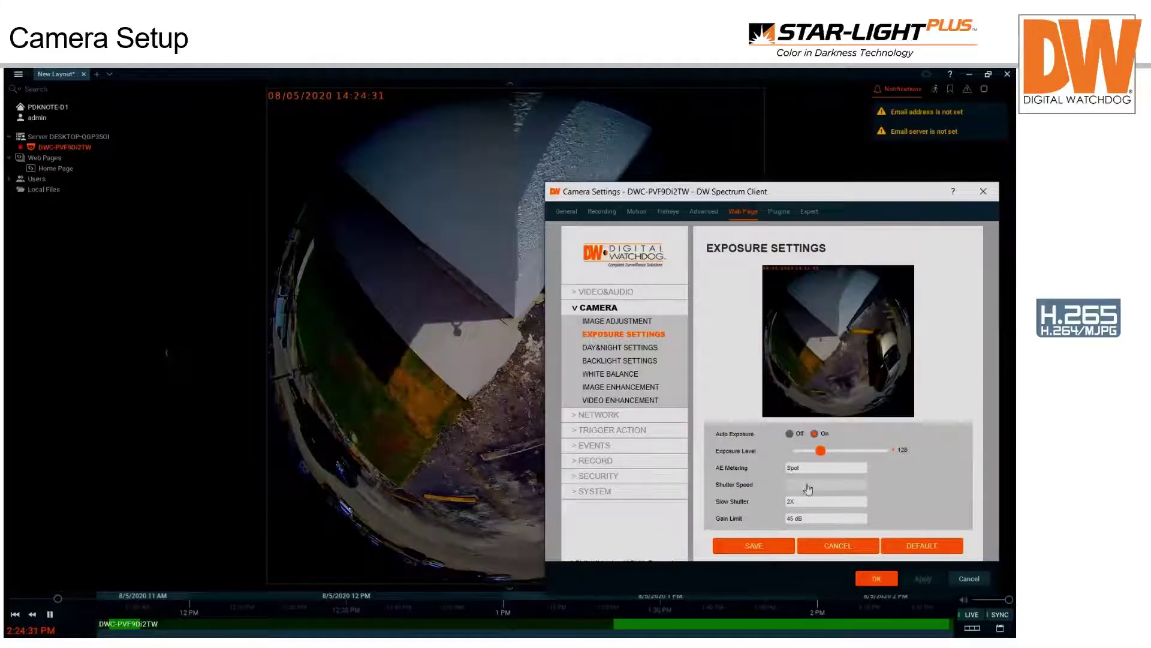
- Raise the exposure level to 168, save the exposure settings and dismiss the confirmation
drag(822, 451, 831, 451)
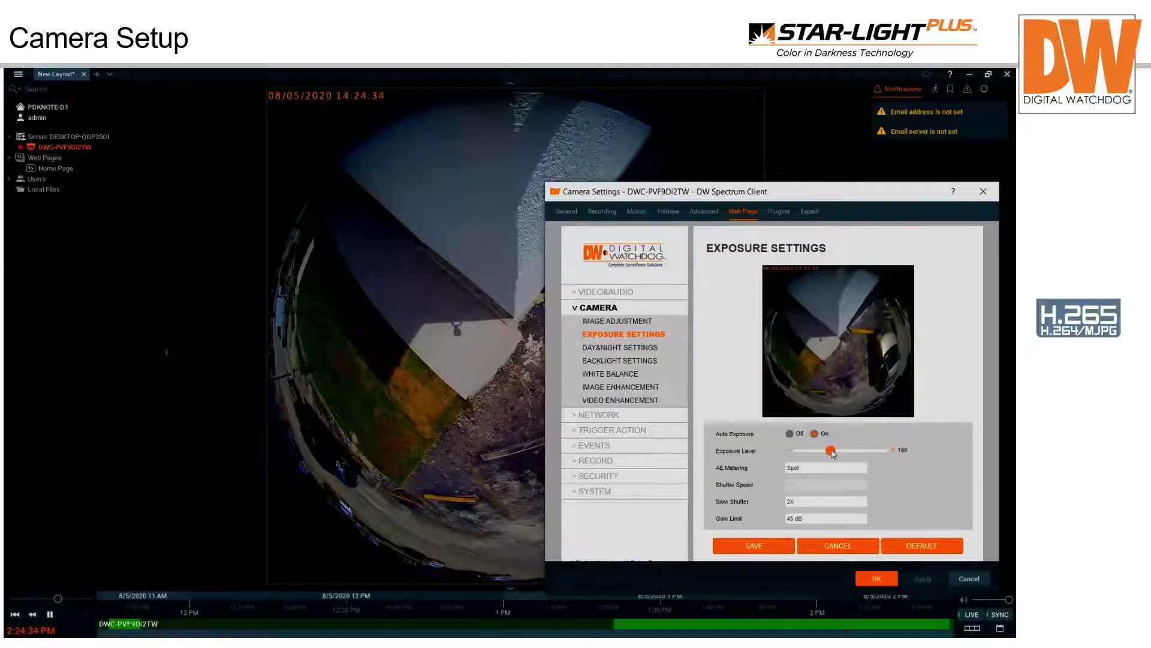
click(757, 547)
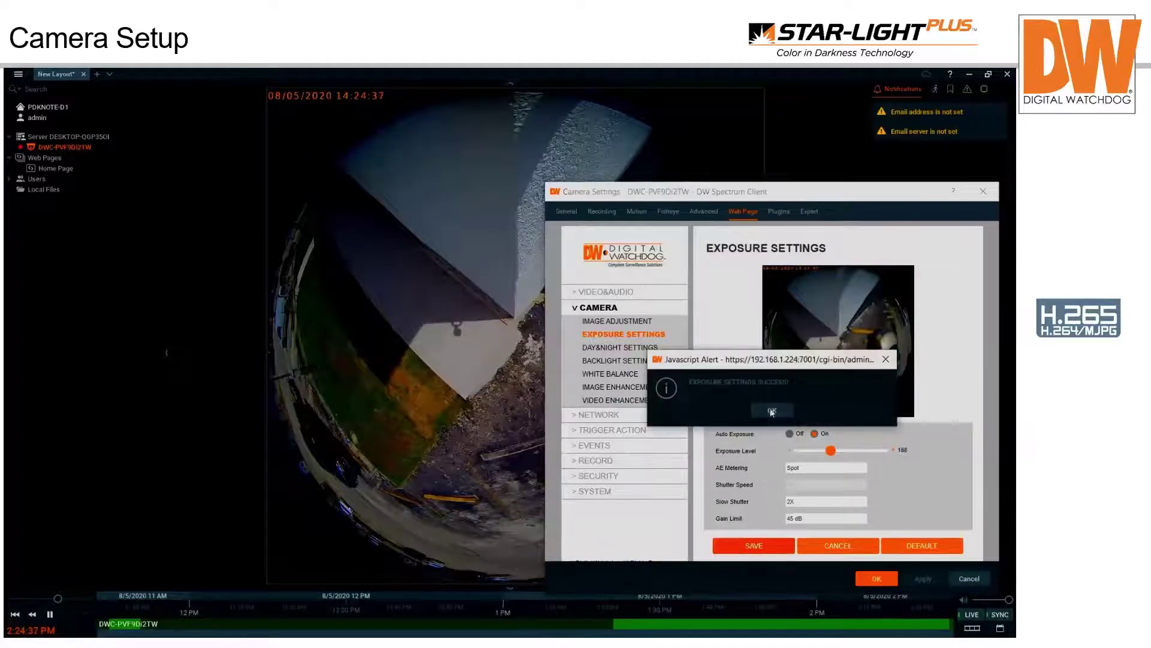
click(772, 411)
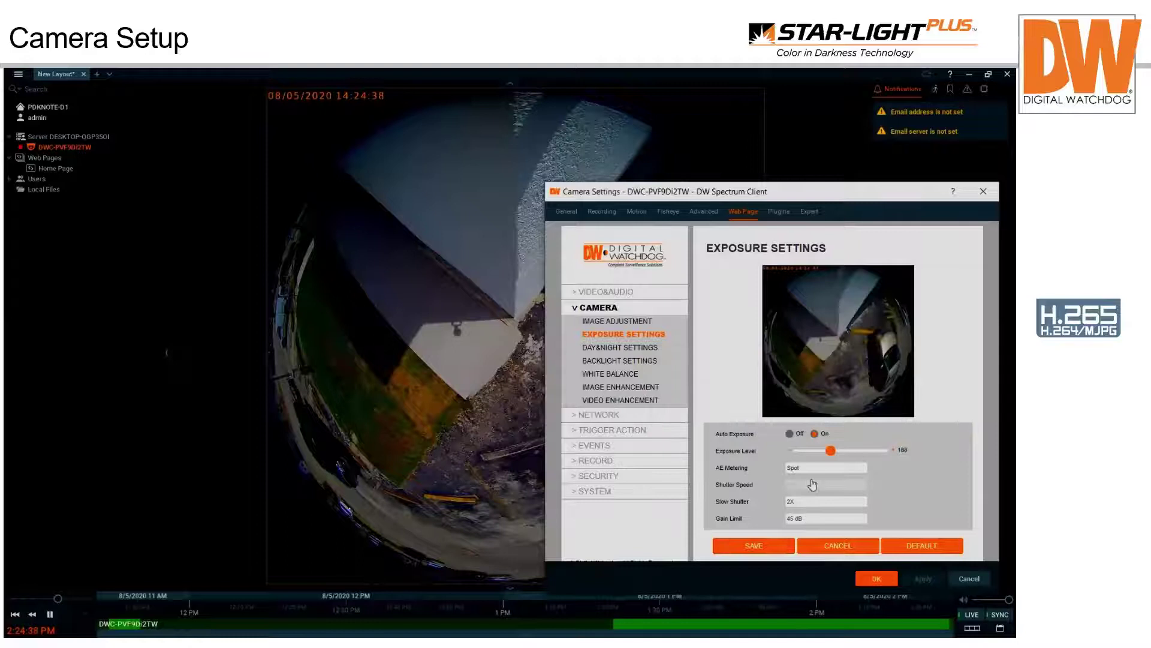
click(815, 520)
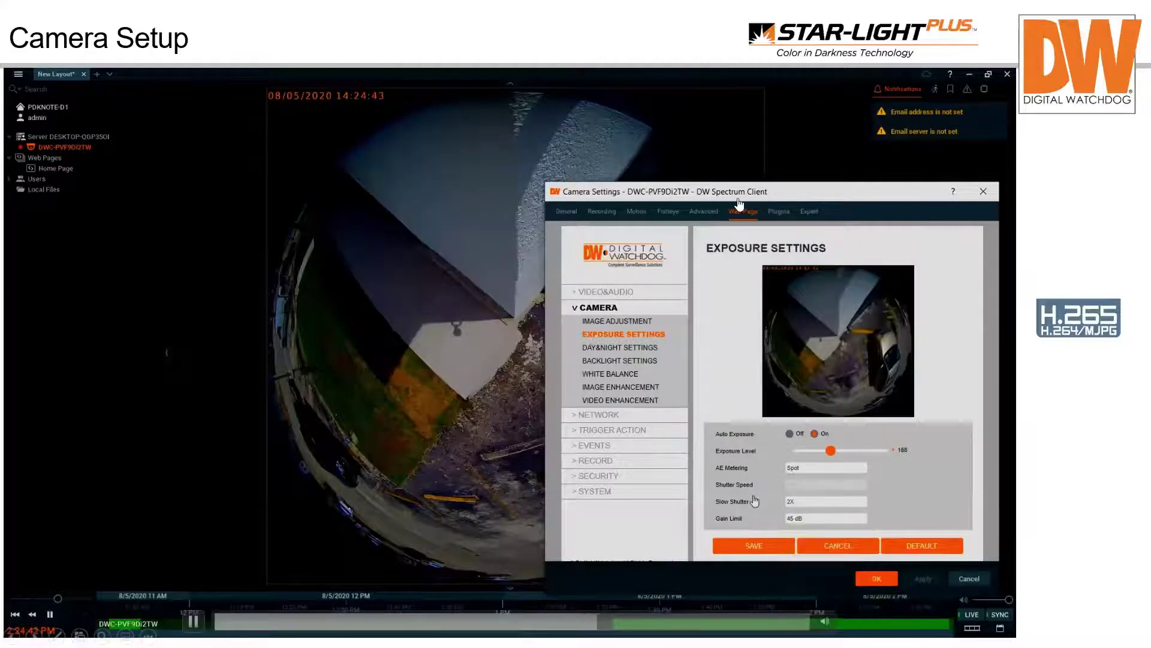
click(805, 502)
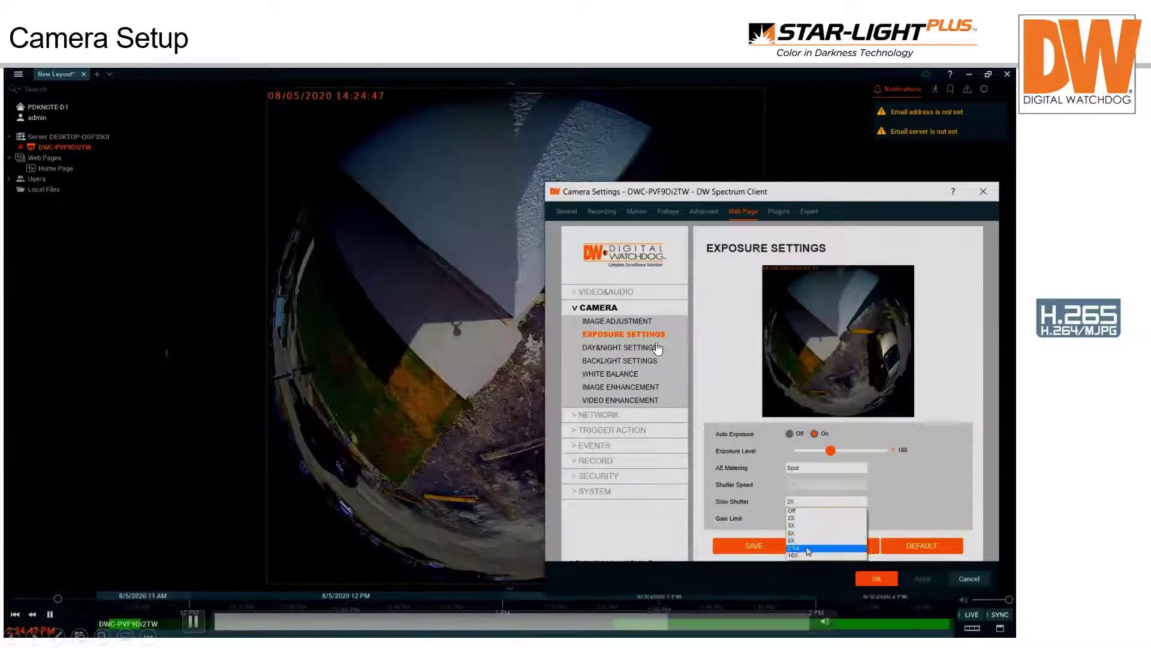
click(773, 508)
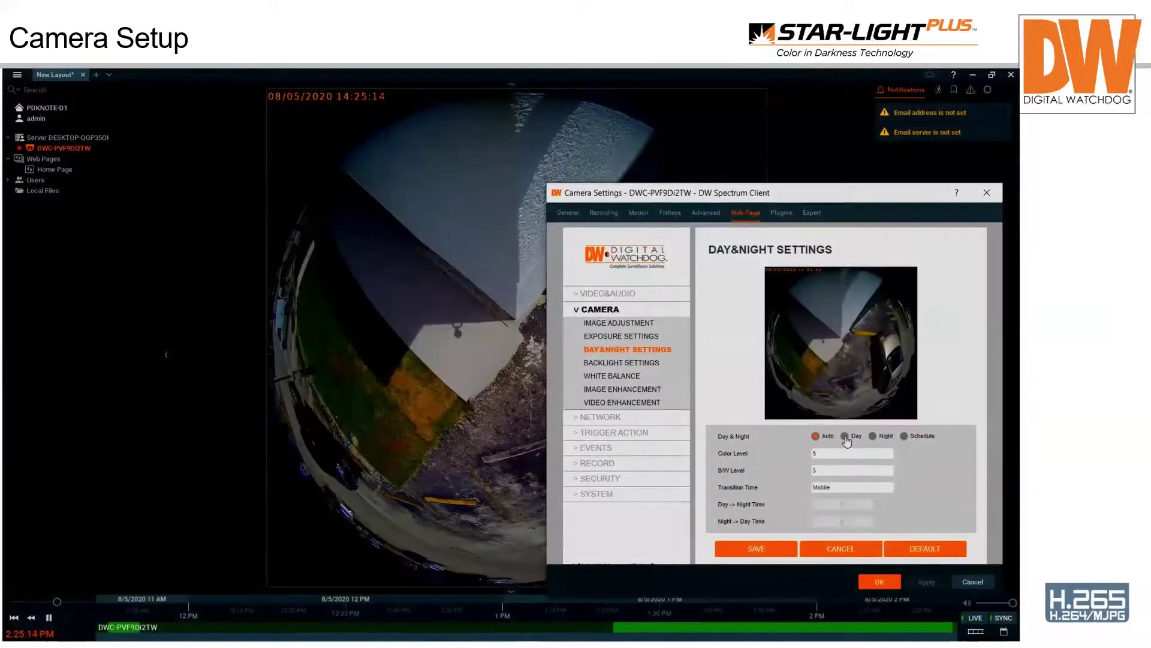
- Switch the Day & Night mode to Night and save, and return it to Auto and save again
click(845, 437)
click(757, 548)
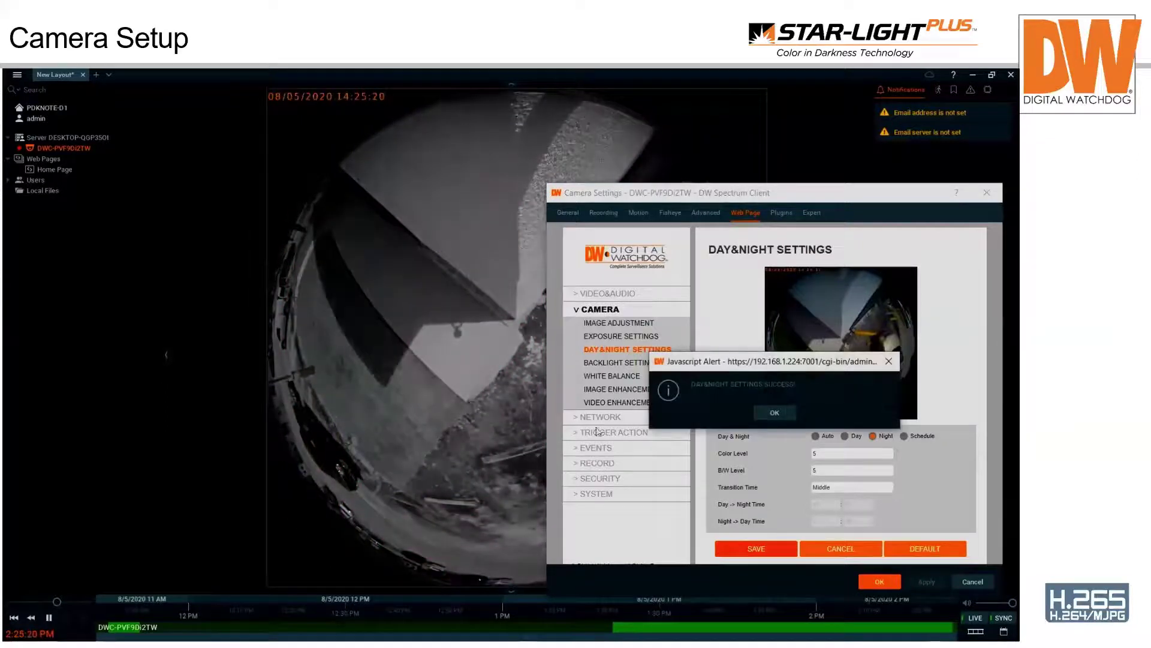
click(768, 416)
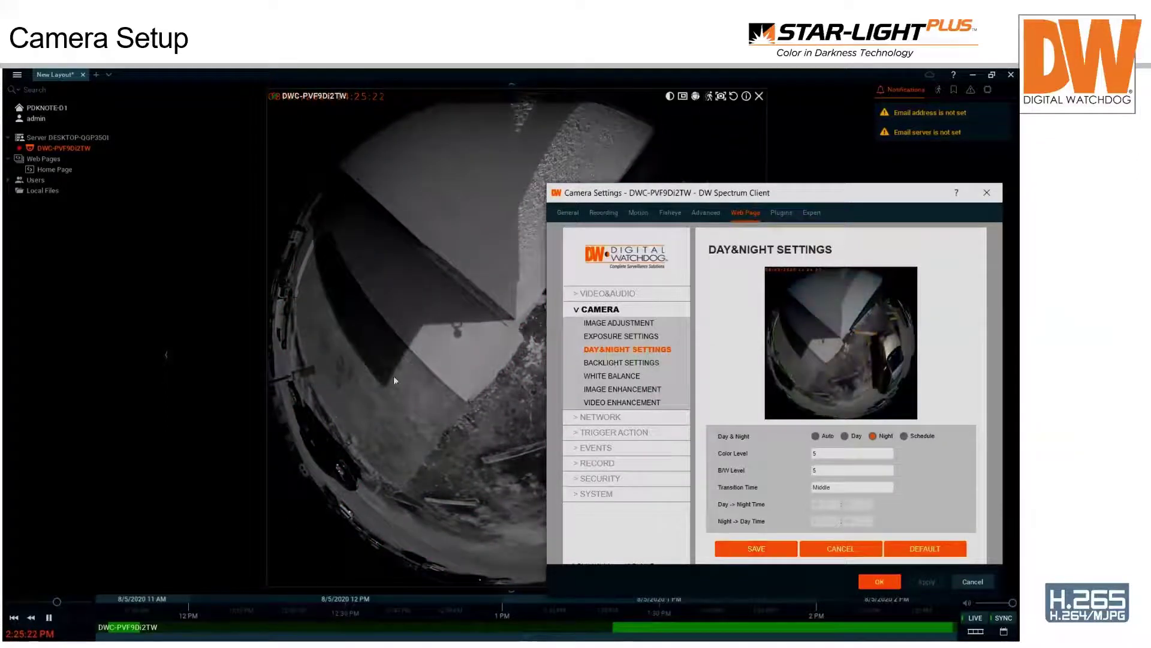
click(815, 437)
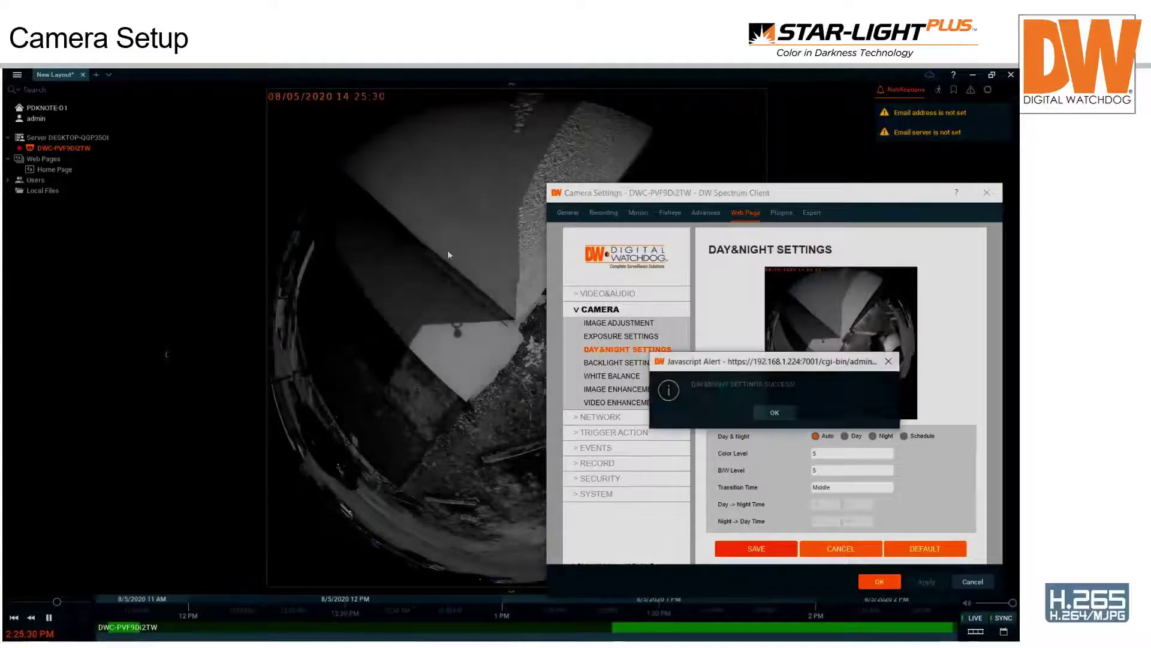
click(780, 412)
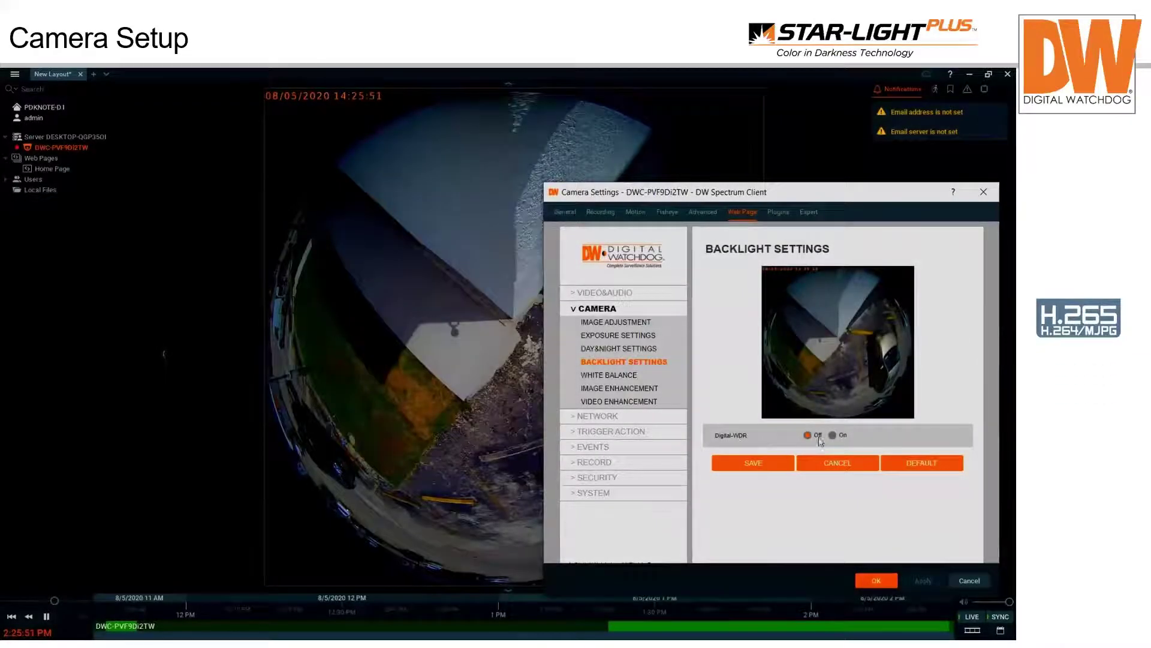
- Save the backlight settings with Digital-WDR on, dismiss the confirmation and close the camera settings
click(765, 460)
click(760, 415)
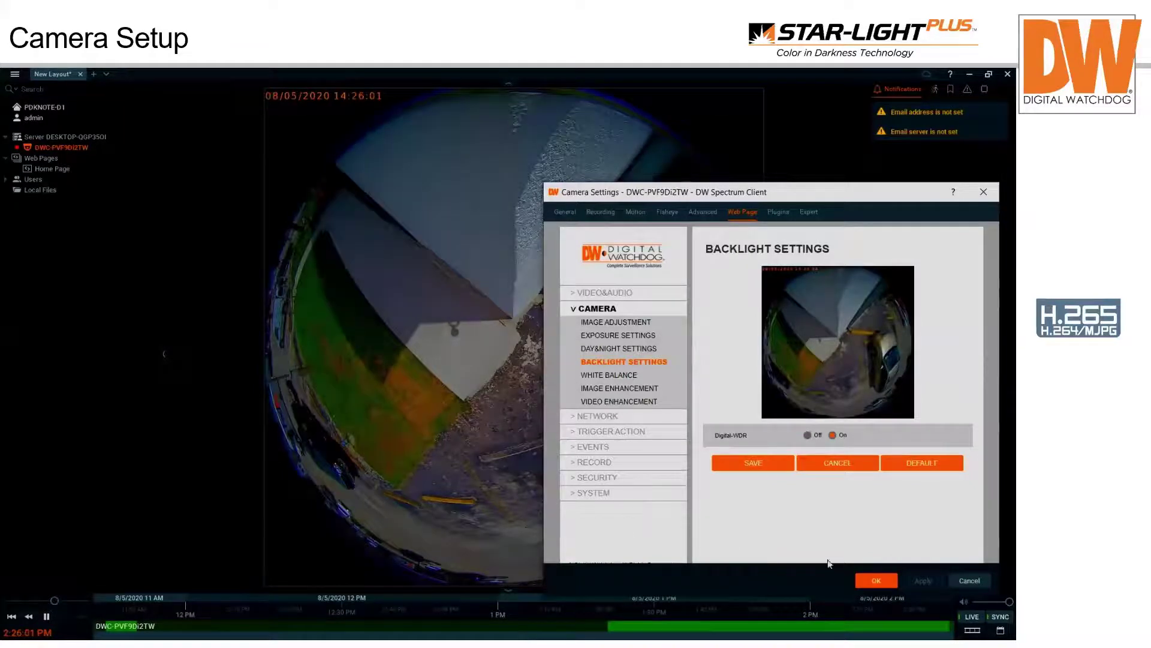
click(877, 580)
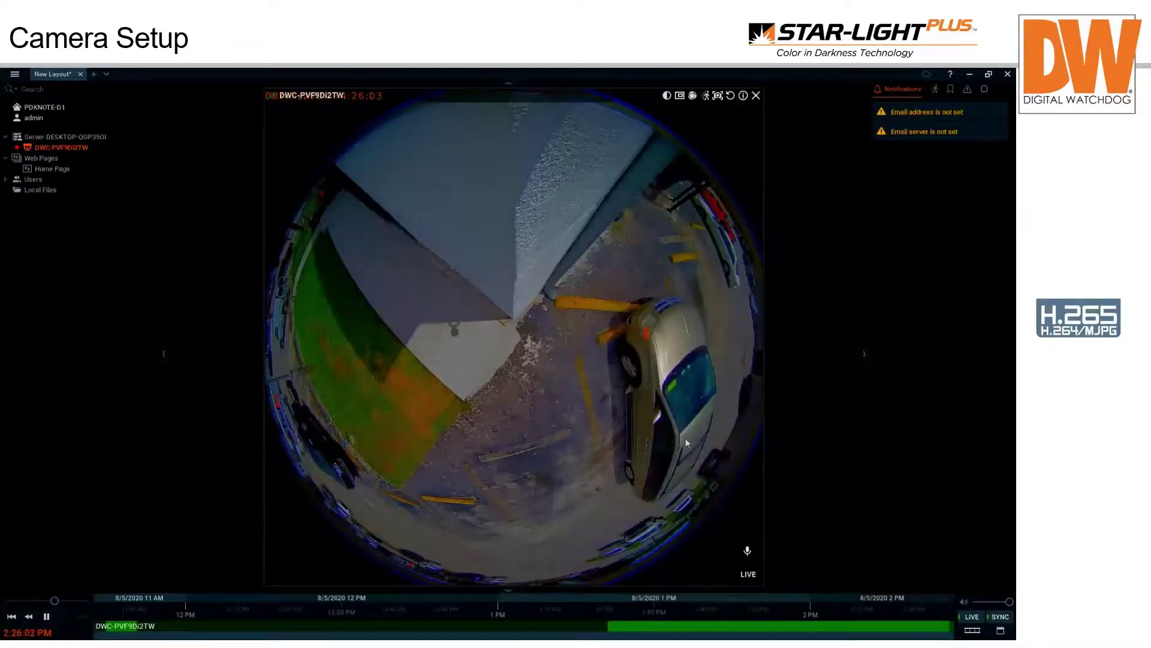
- Enlarge the fisheye view, create a zoom window from it and move its zoom region over the grass area
double_click(683, 436)
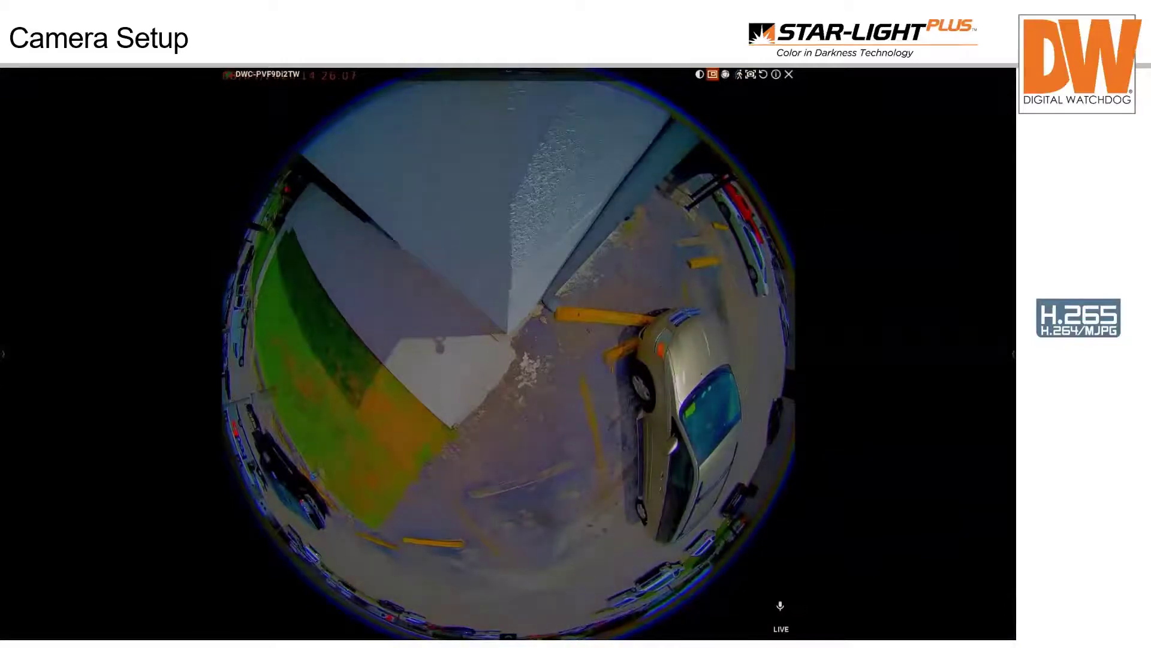
click(712, 75)
drag(673, 242, 797, 400)
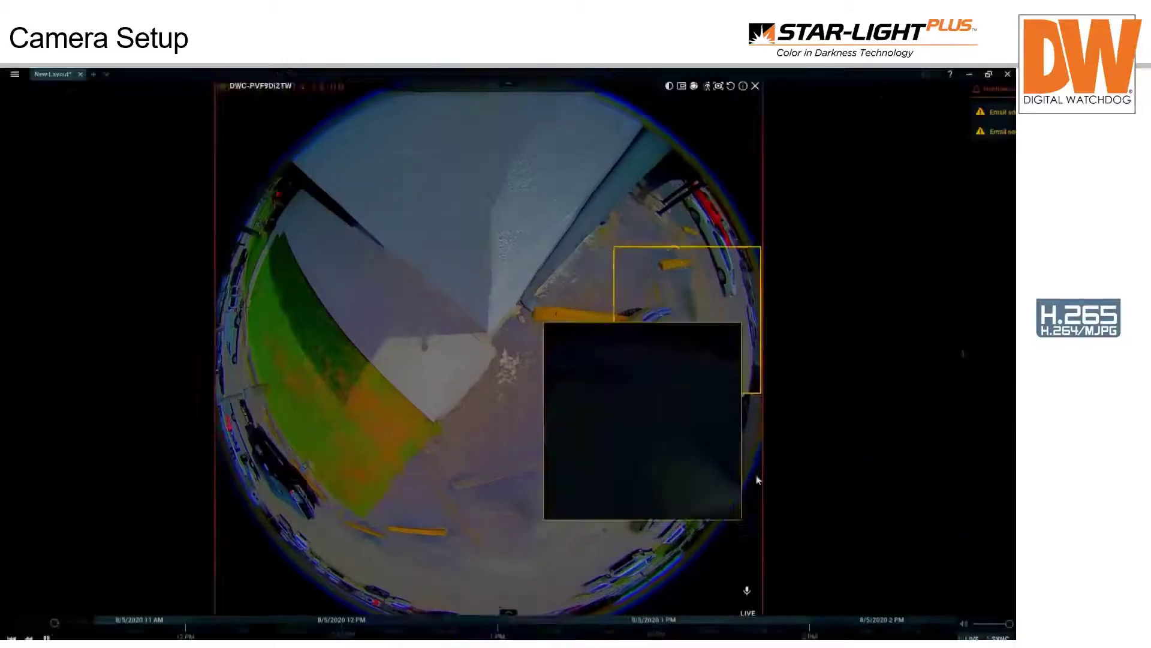
drag(457, 321, 252, 390)
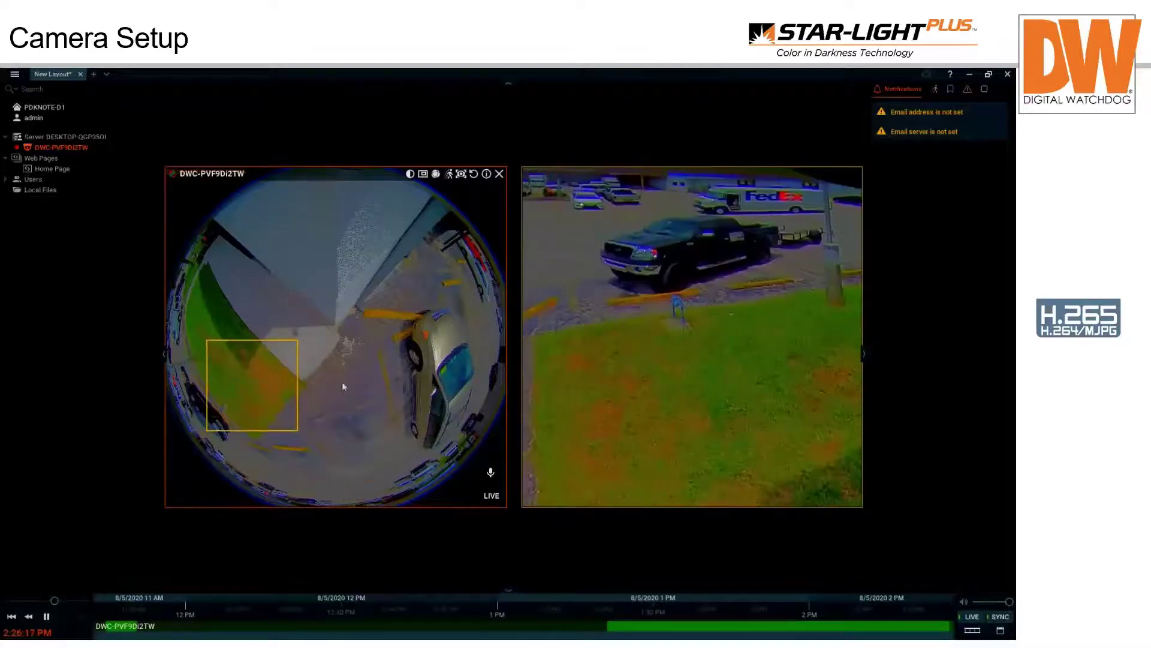
- Reopen the fisheye camera's settings, lower the image saturation to 31 and save the image adjustment
right_click(401, 321)
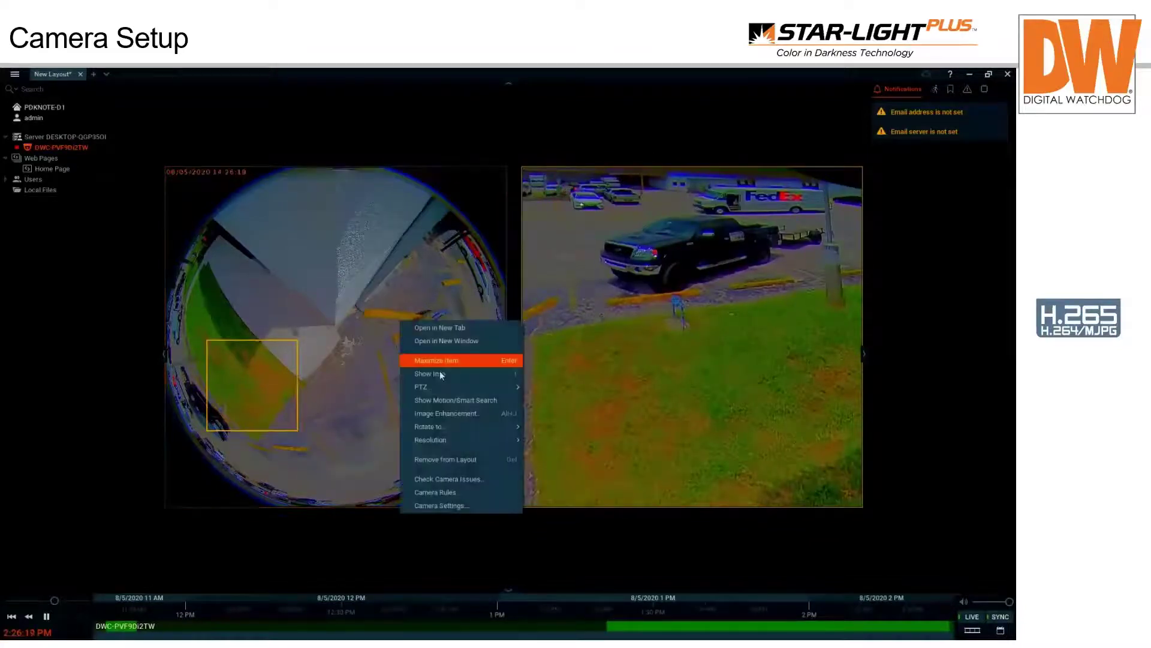
click(456, 507)
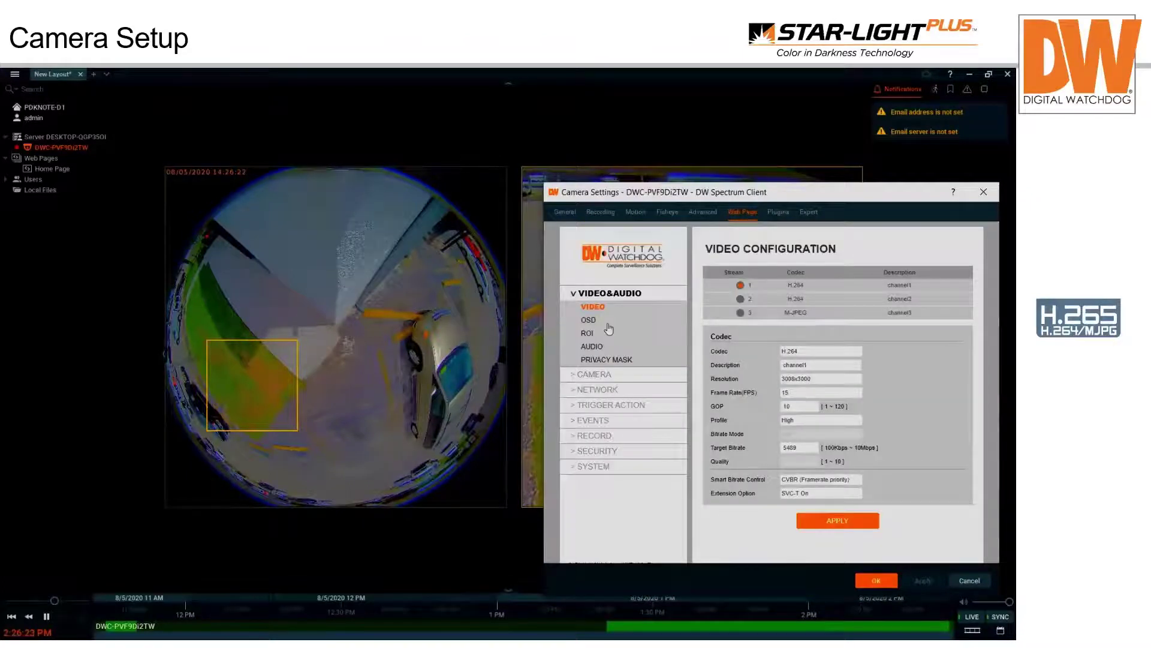
click(583, 374)
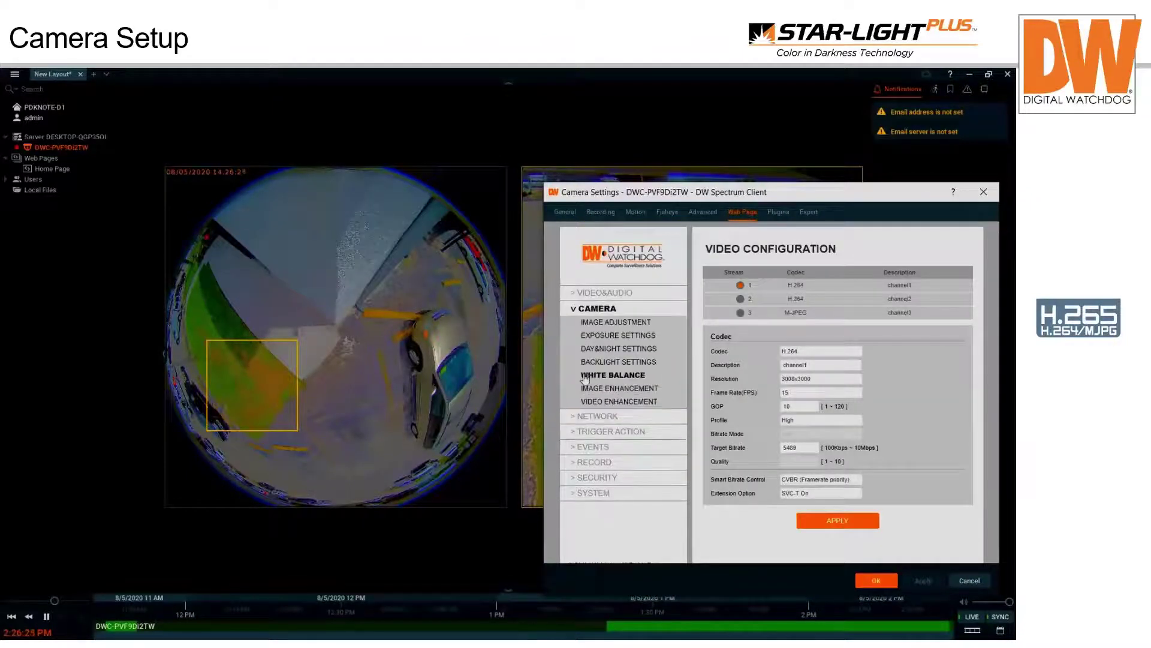
click(607, 325)
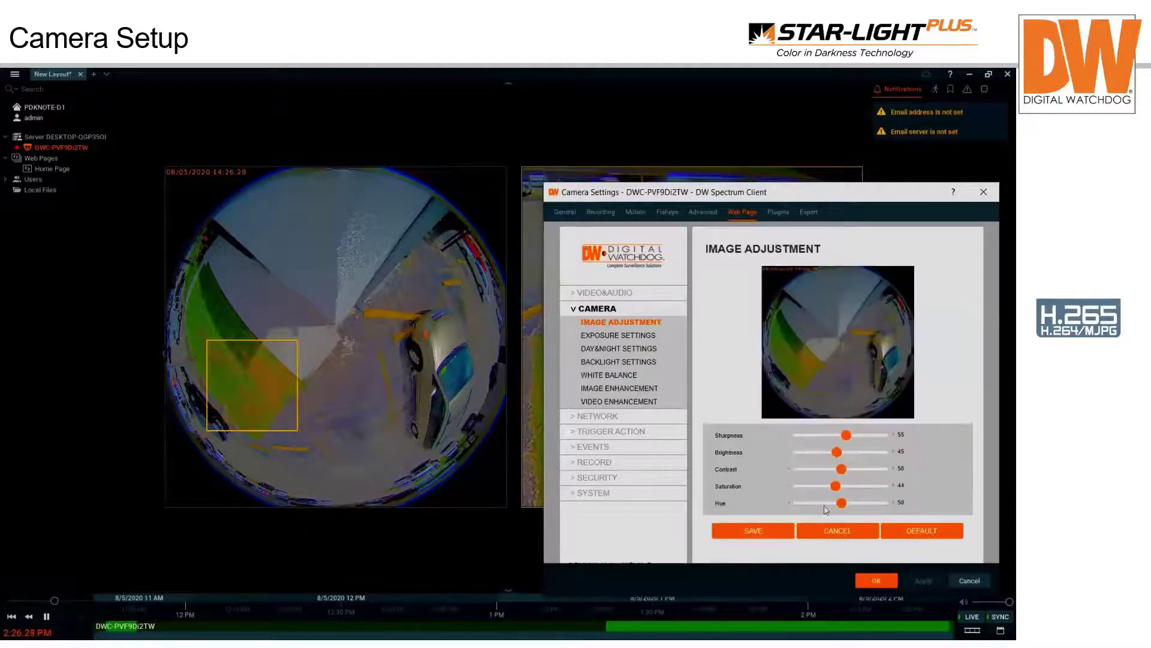
drag(838, 488, 825, 491)
click(754, 530)
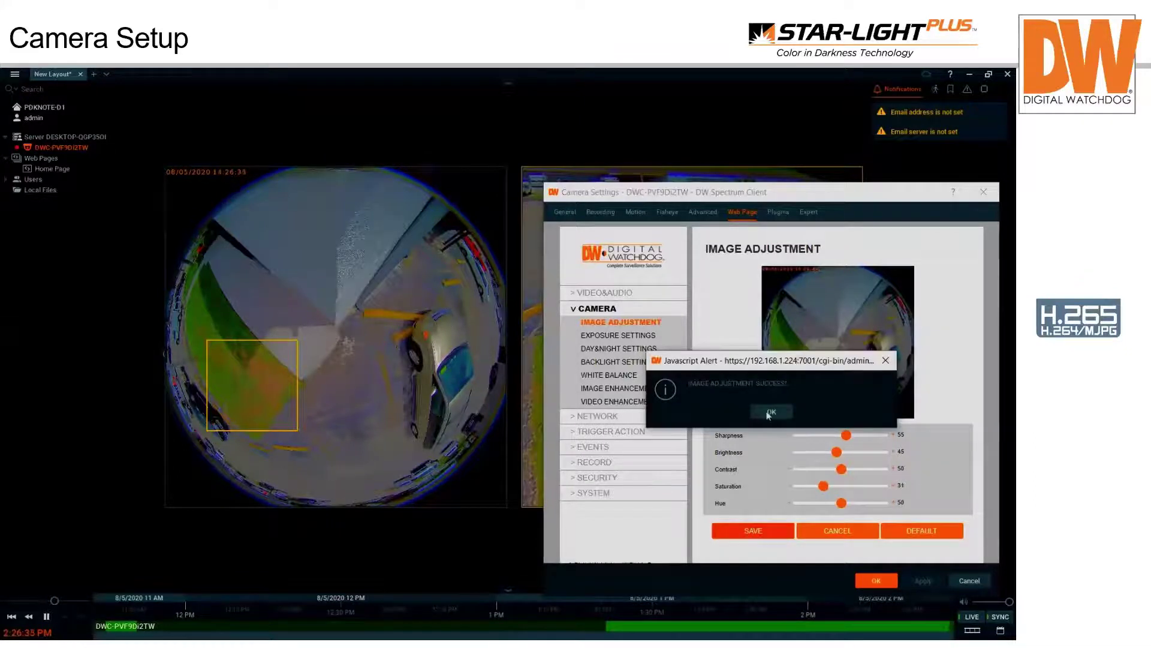
click(772, 411)
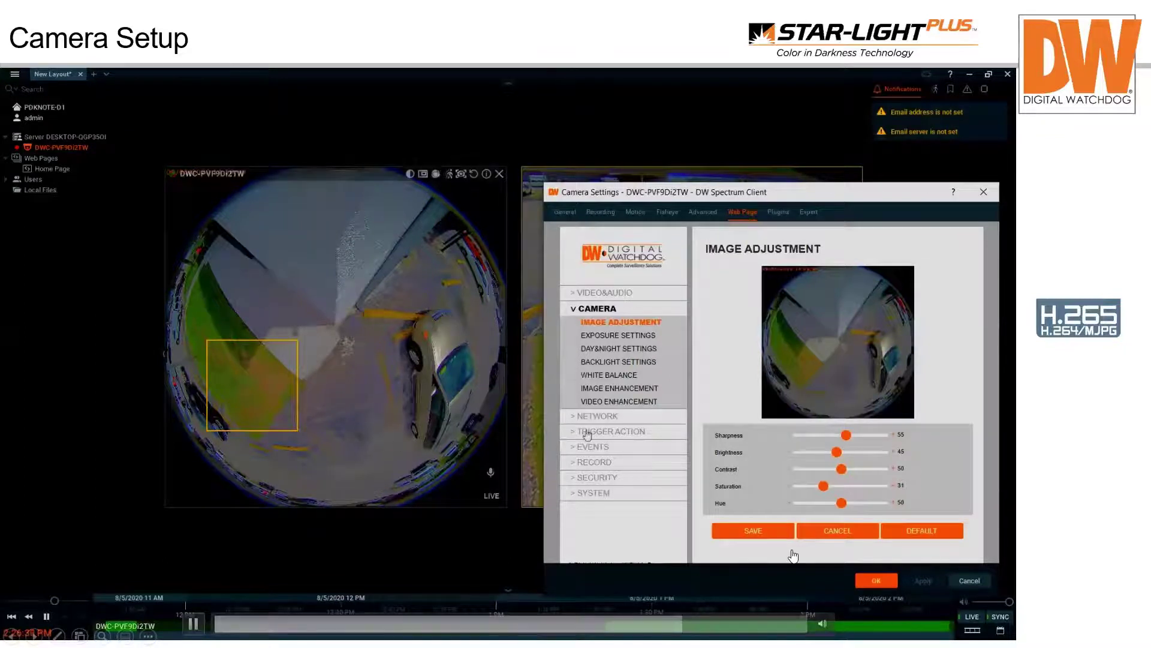
- Turn Digital-WDR off in the backlight settings, save and dismiss the confirmation
click(624, 363)
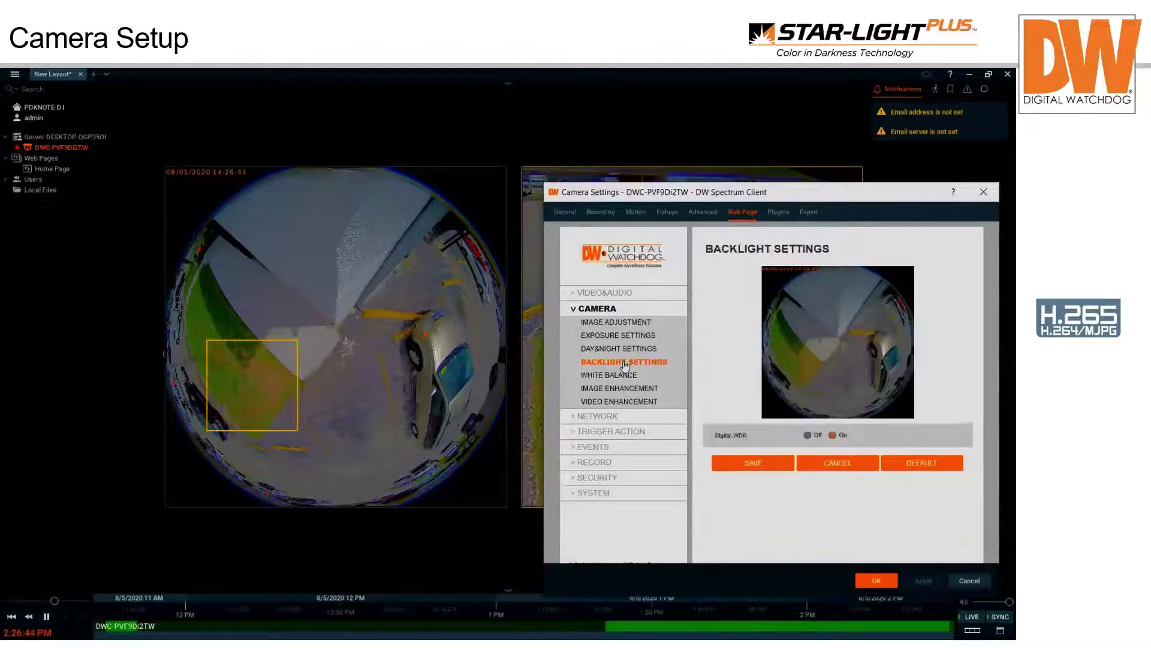
click(808, 435)
click(754, 463)
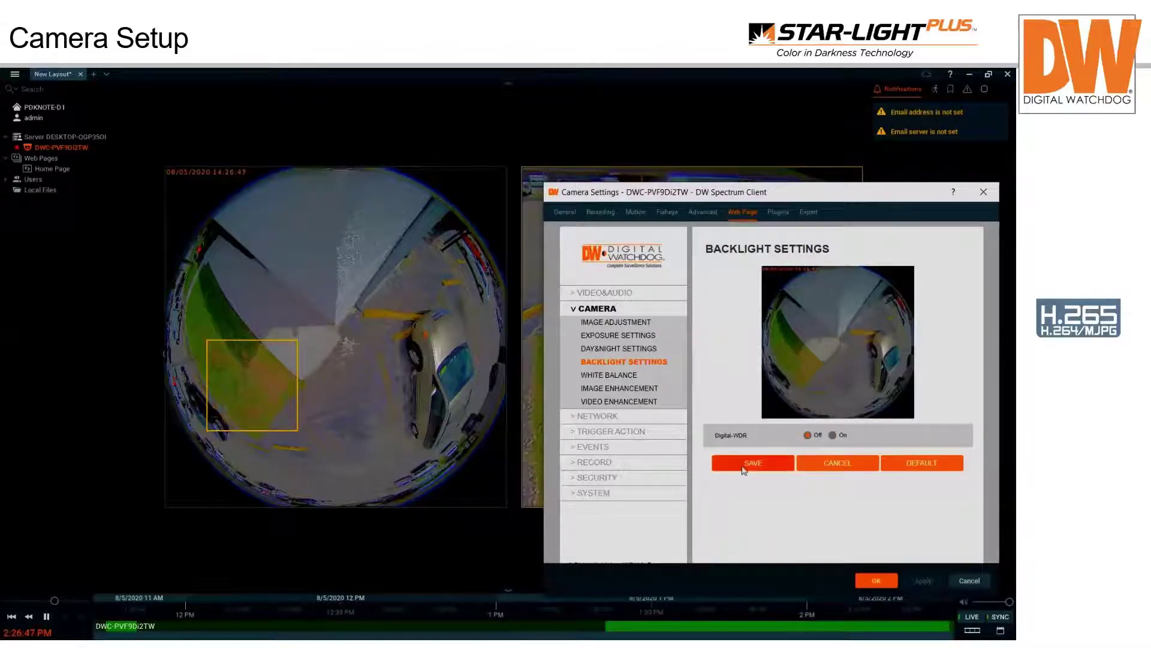
click(768, 411)
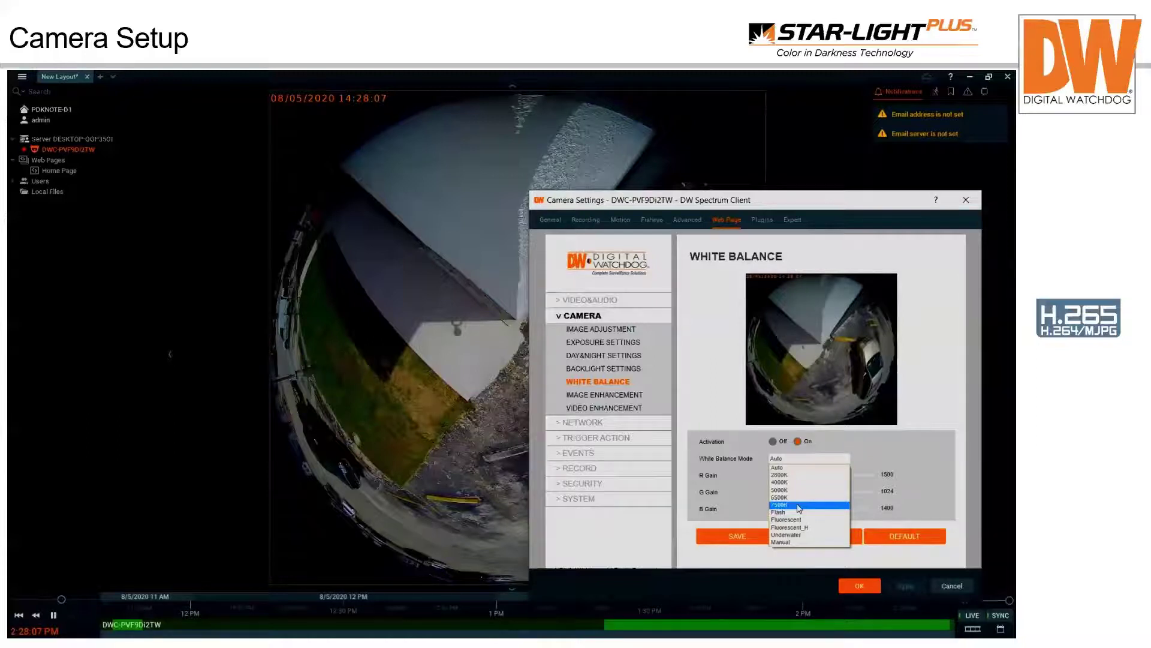
mouse_move(791, 485)
mouse_move(778, 505)
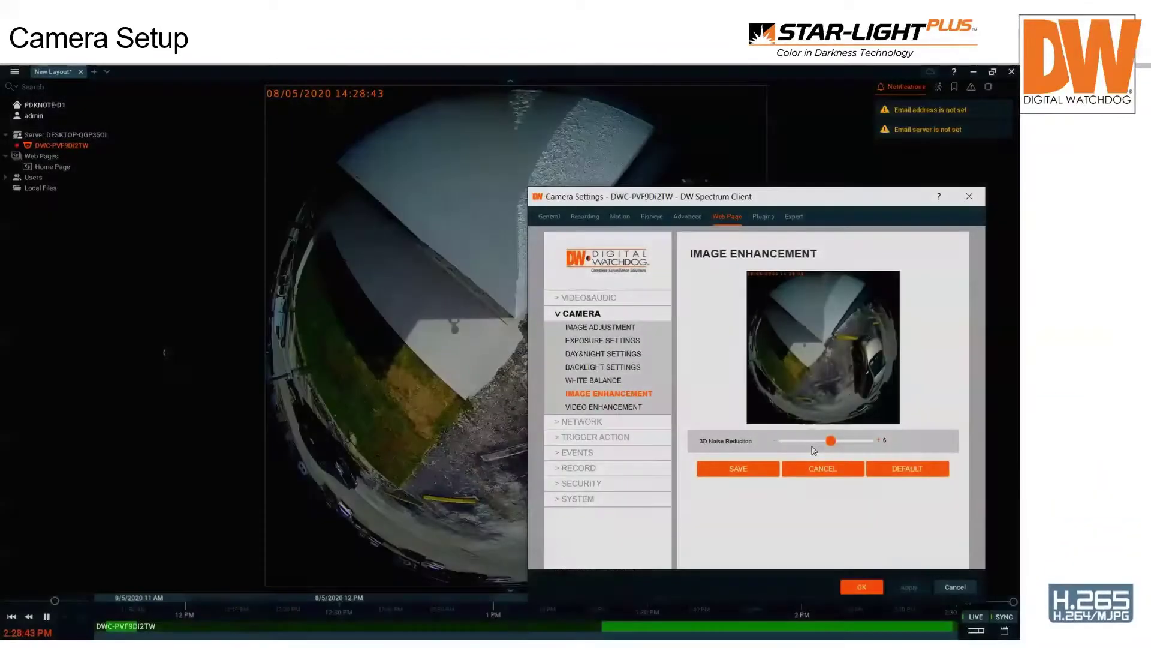
- Save the 3D Noise Reduction setting on the image enhancement page, dismiss the confirmation and open the video enhancement settings
click(735, 463)
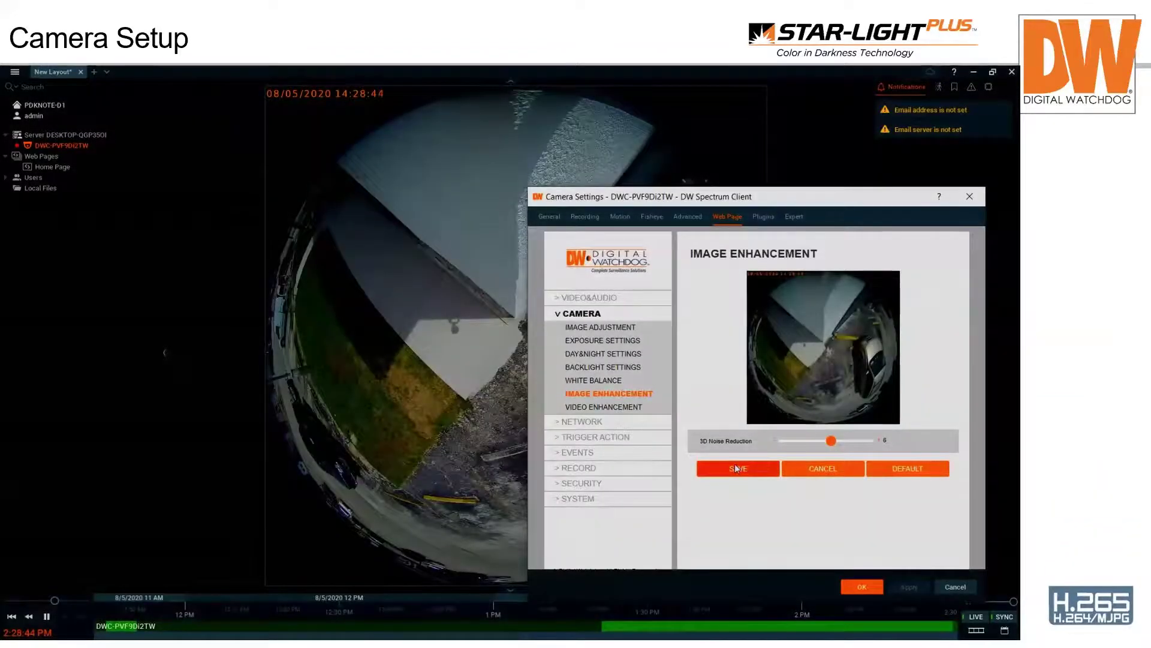
click(764, 418)
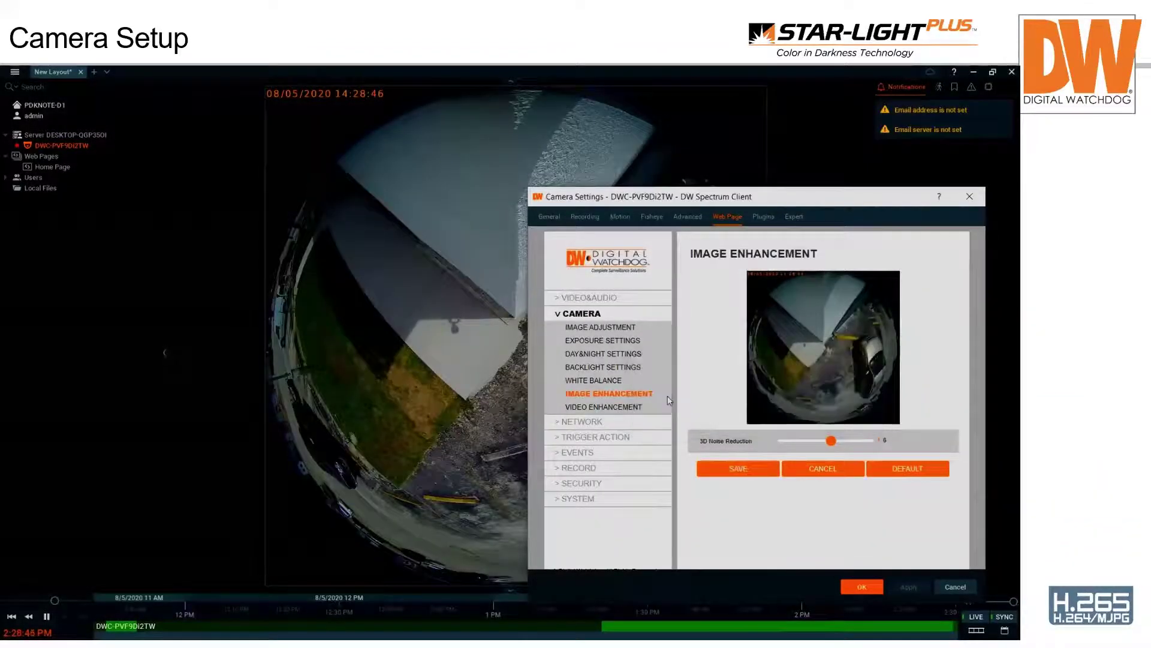
click(619, 408)
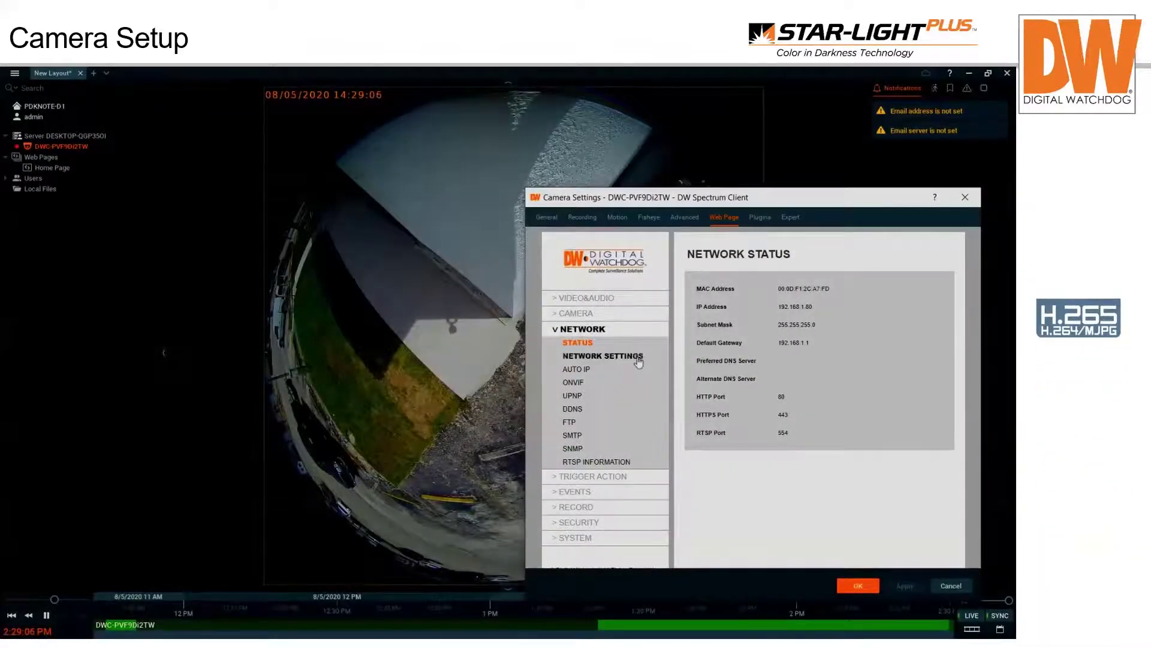
- Set the camera's network type to Static in the network settings, apply the change and dismiss the message
click(617, 358)
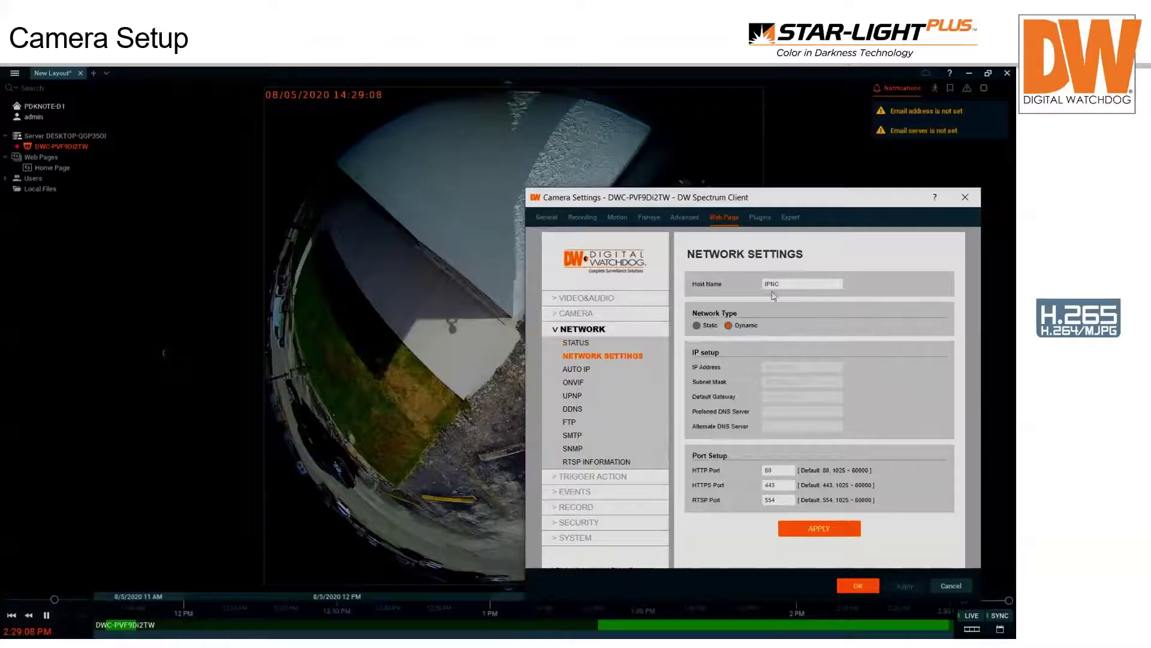
click(696, 327)
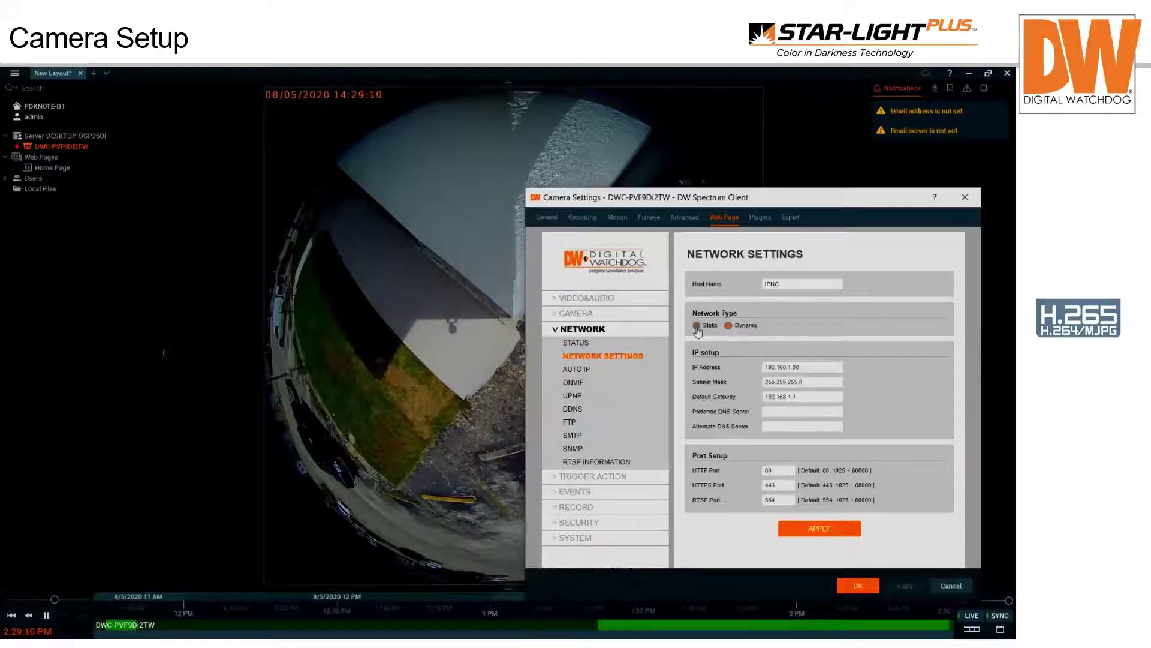
click(819, 528)
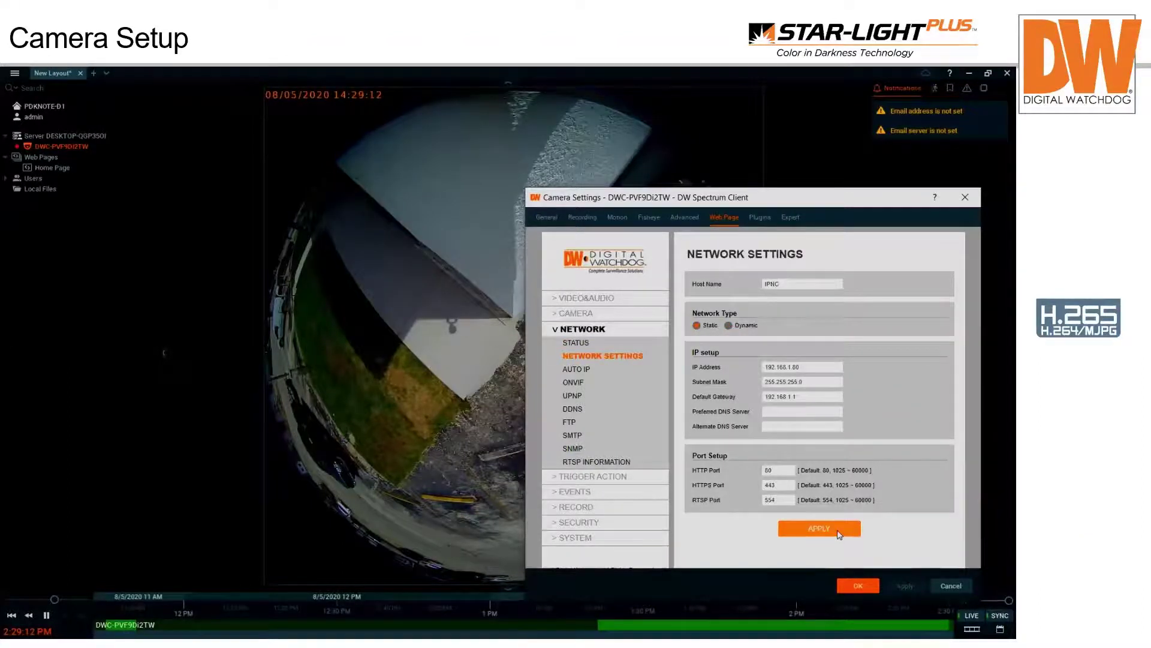
click(757, 427)
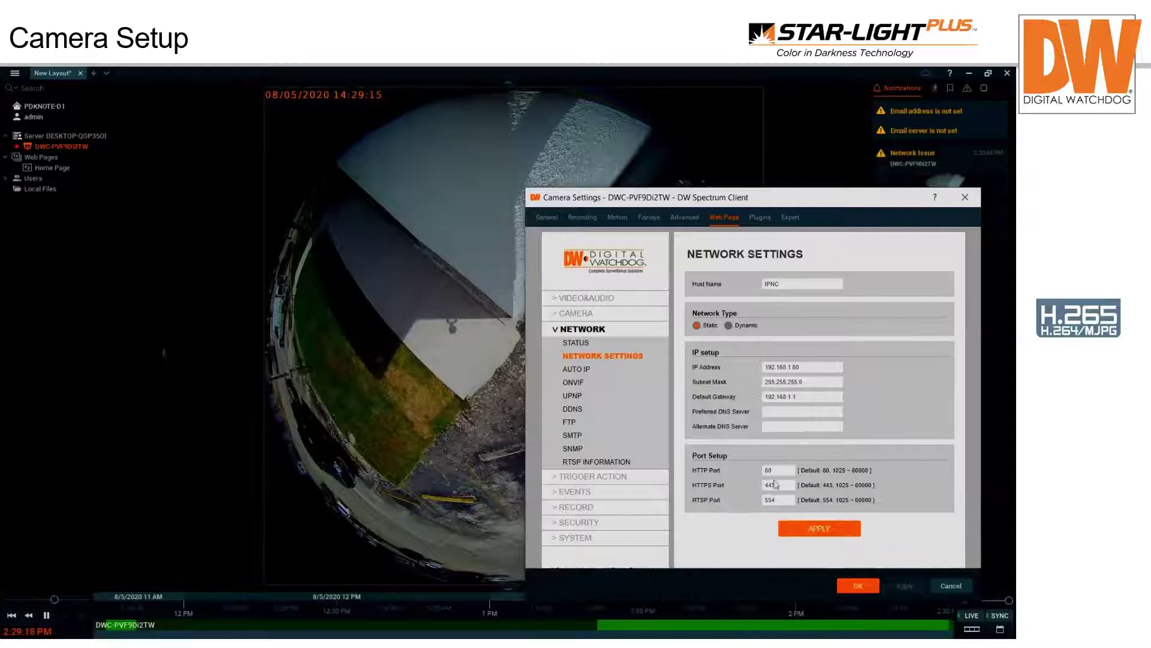
- Review the camera's Auto IP, ONVIF, UPnP and DDNS network settings
click(582, 369)
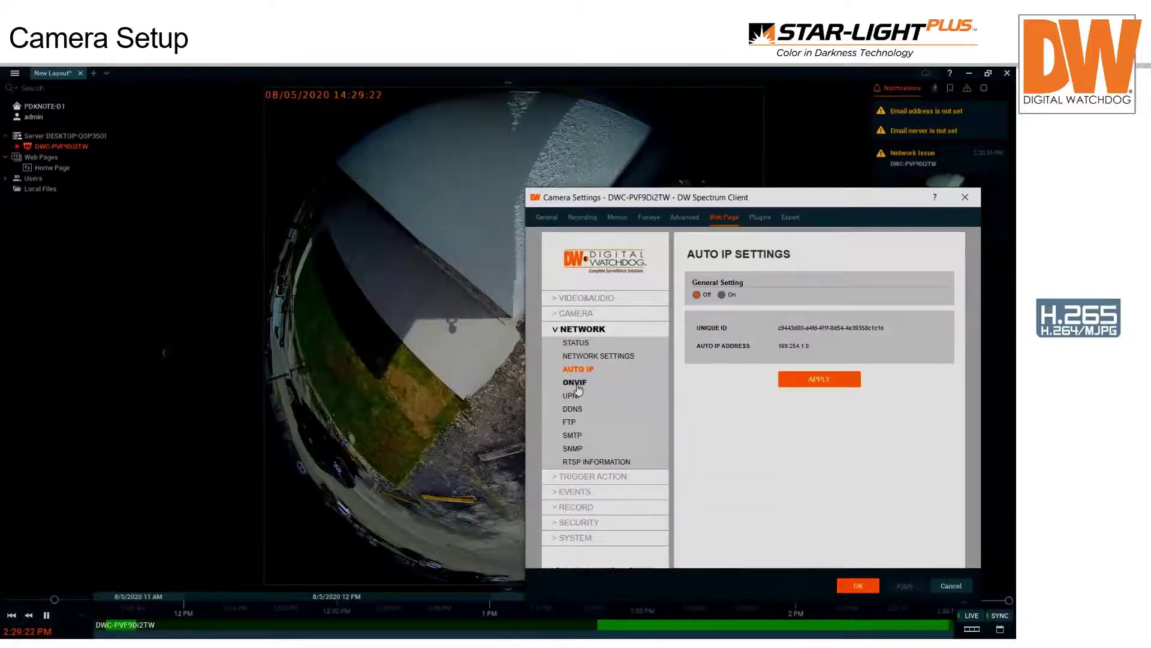
click(577, 384)
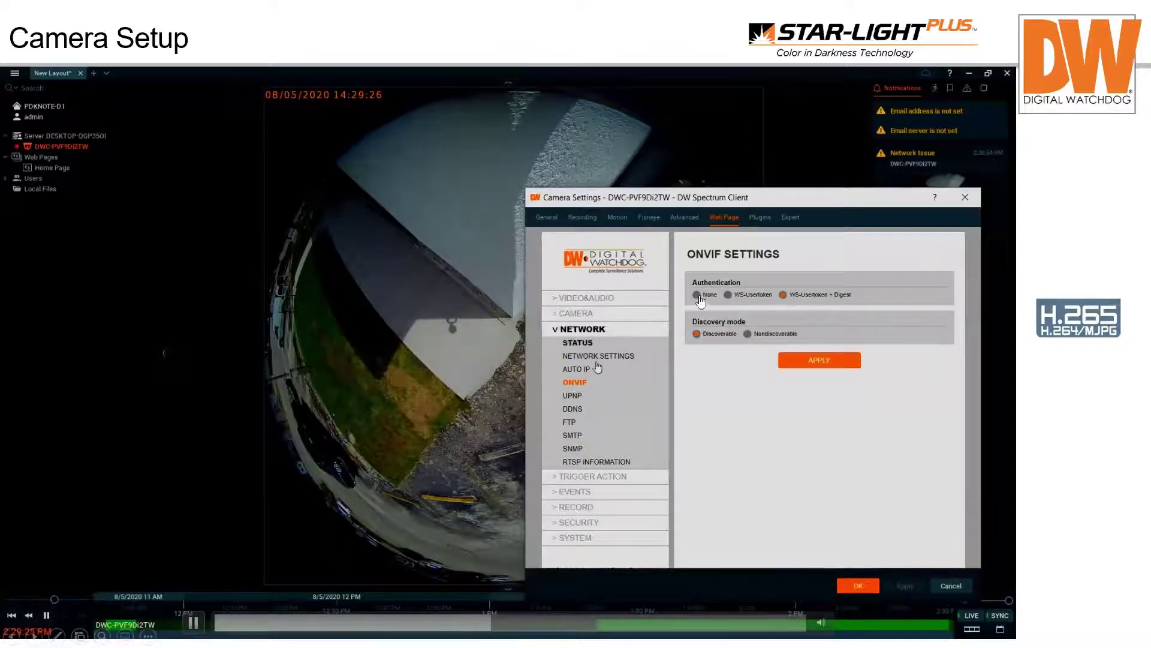
click(574, 397)
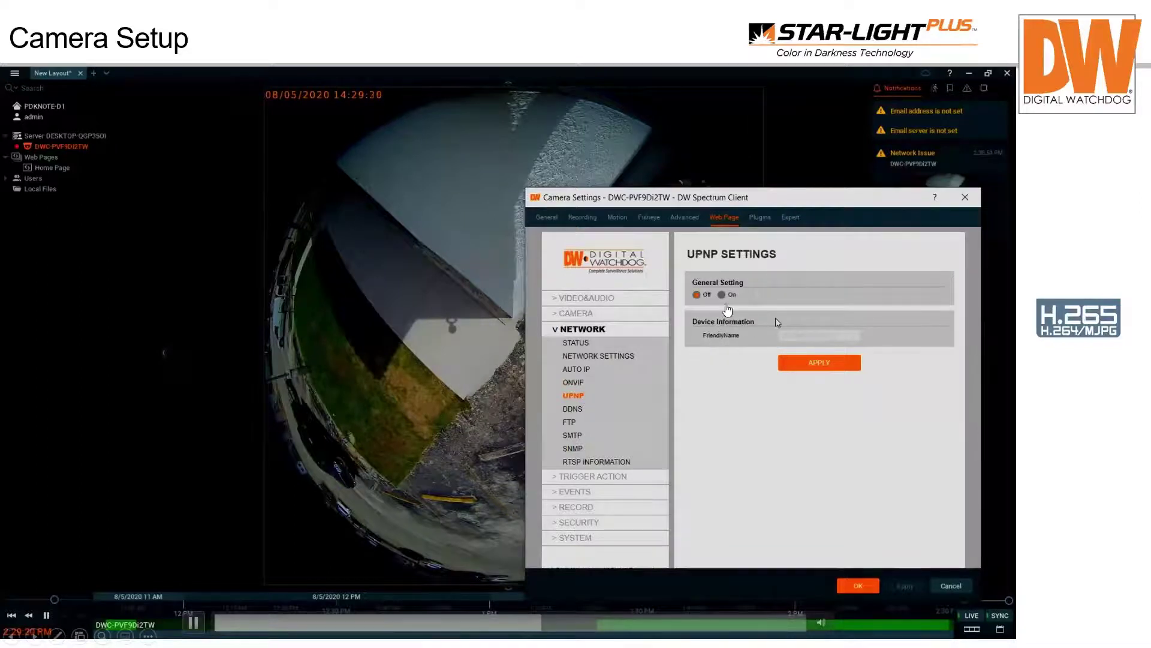
click(573, 410)
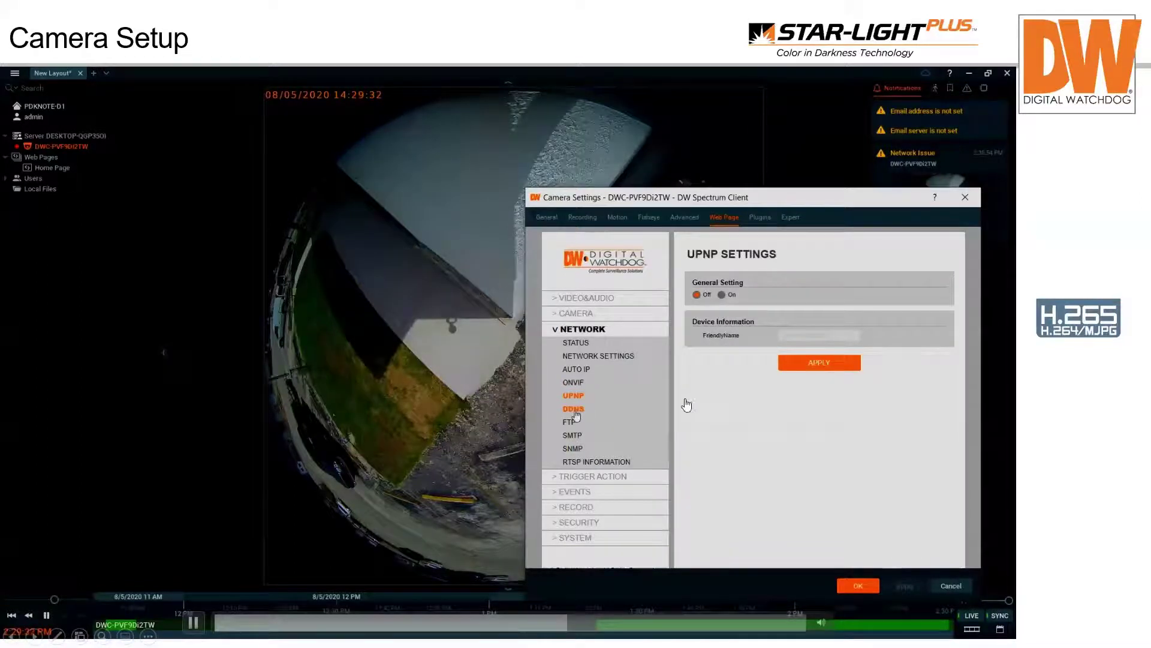
click(192, 620)
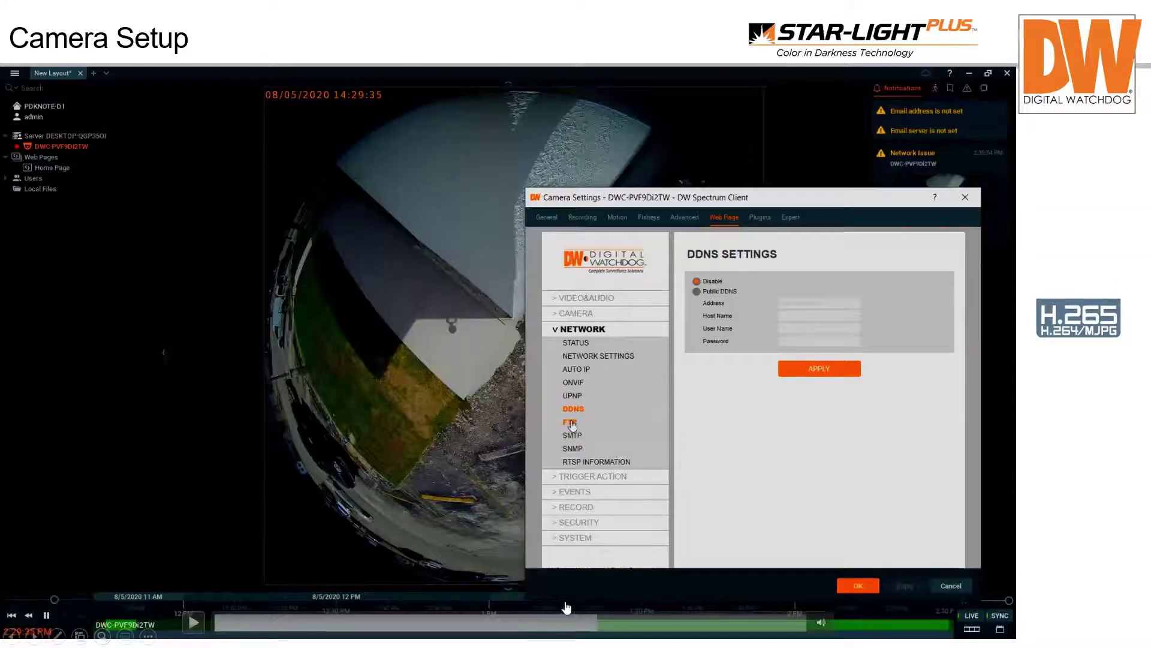
drag(596, 618, 548, 623)
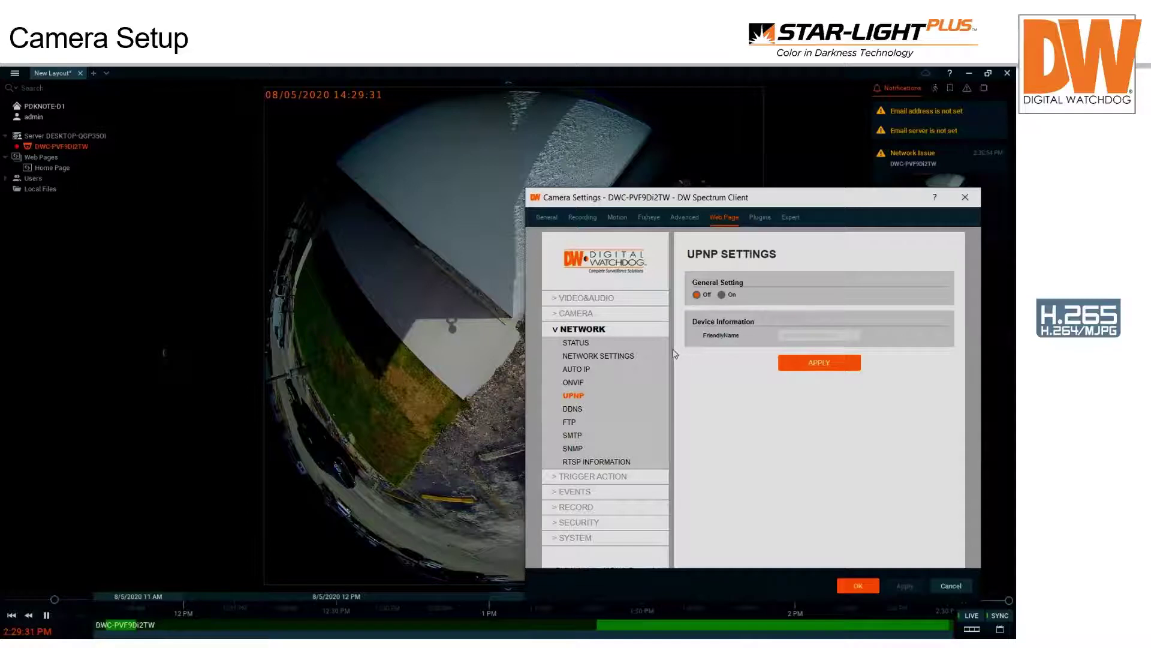
click(193, 623)
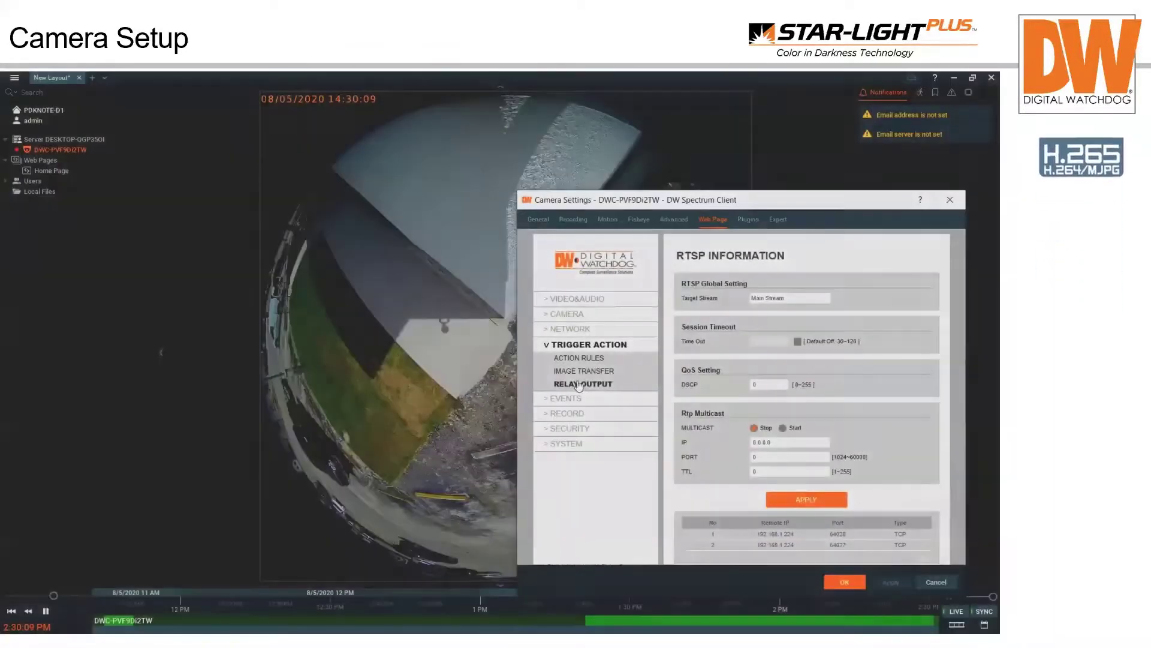
- Review the camera's relay output, image transfer and action rules configuration
click(579, 384)
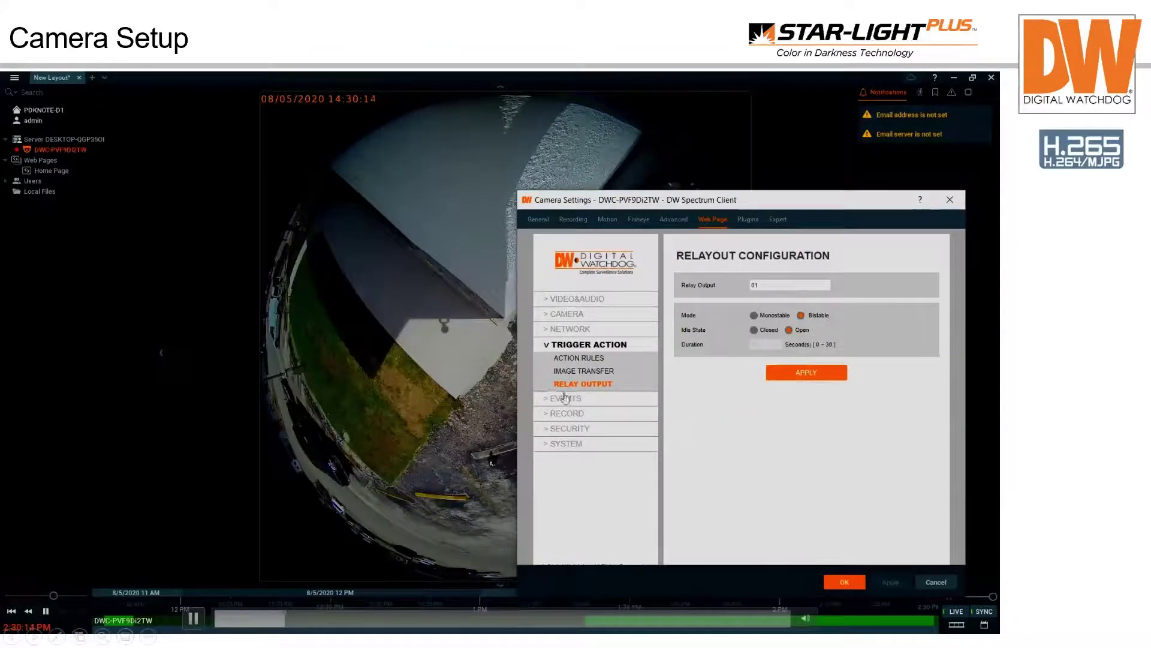
click(585, 370)
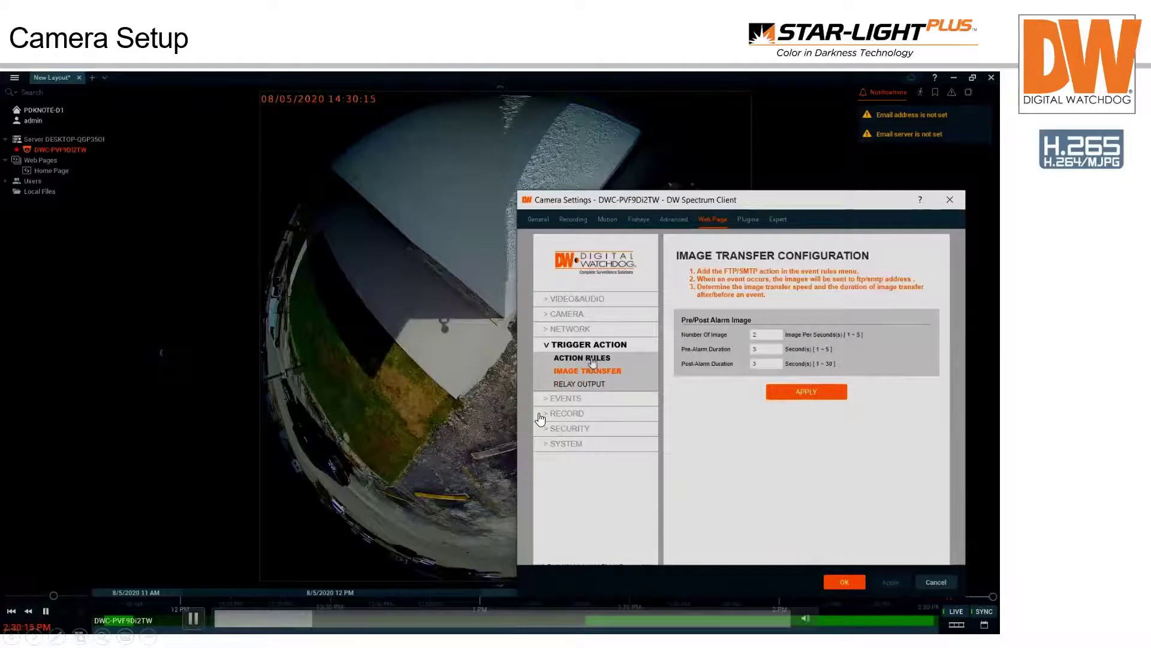
click(585, 358)
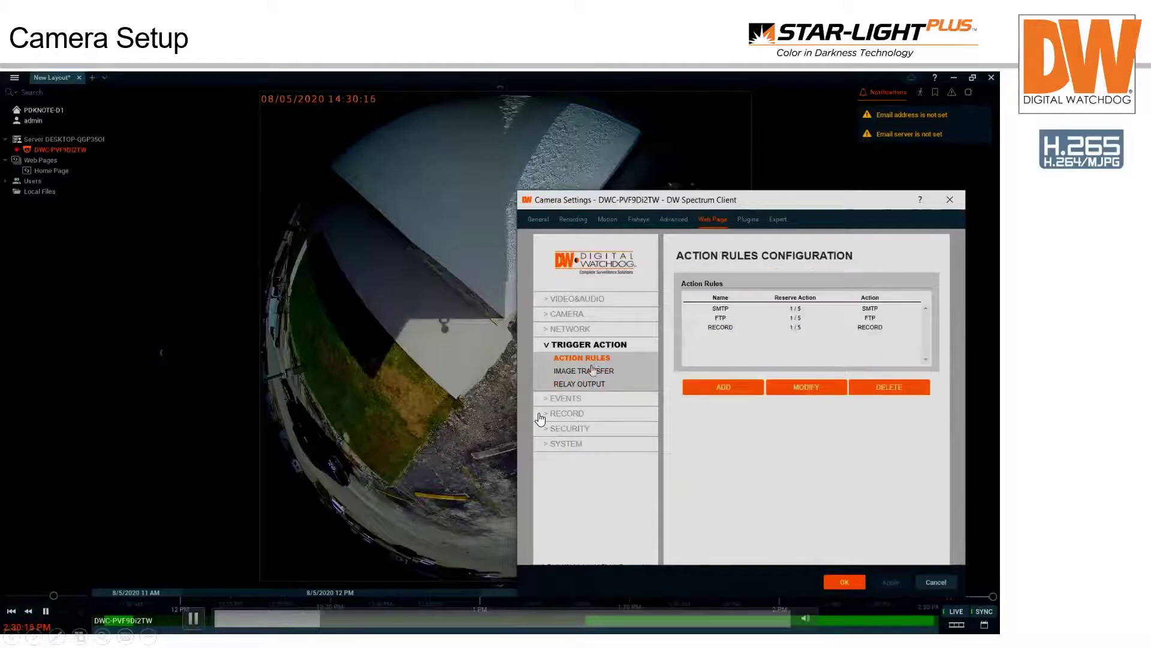
- Review the camera's event rules and motion detection configuration
click(573, 398)
click(577, 373)
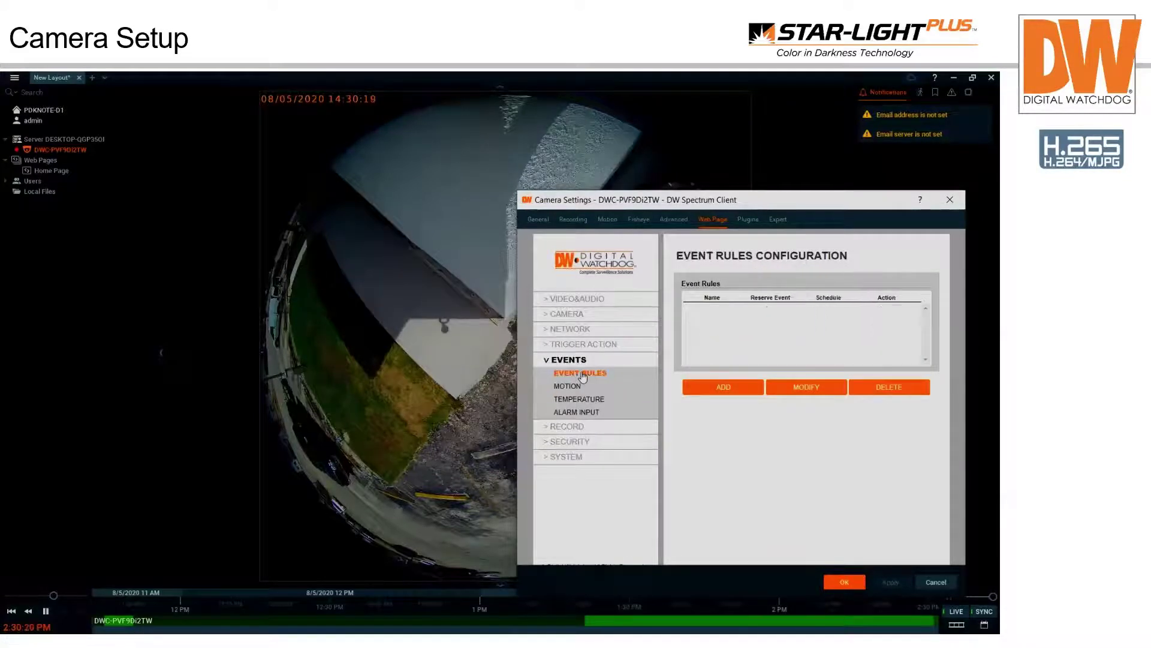
click(575, 387)
mouse_move(193, 625)
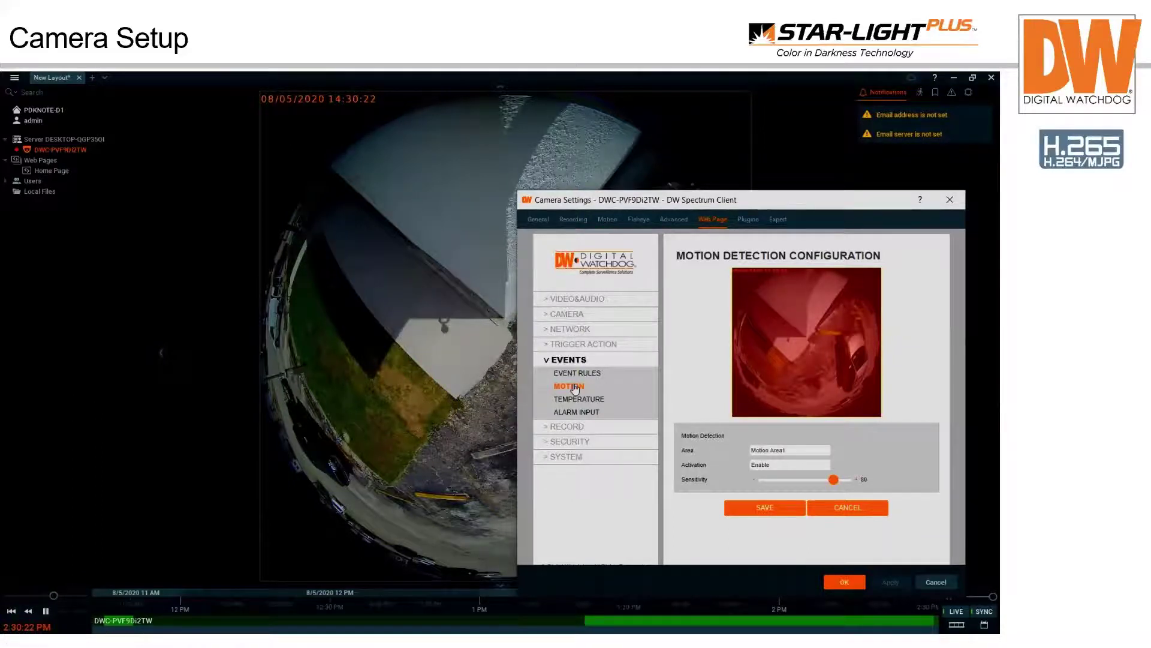
mouse_move(98, 560)
mouse_move(578, 424)
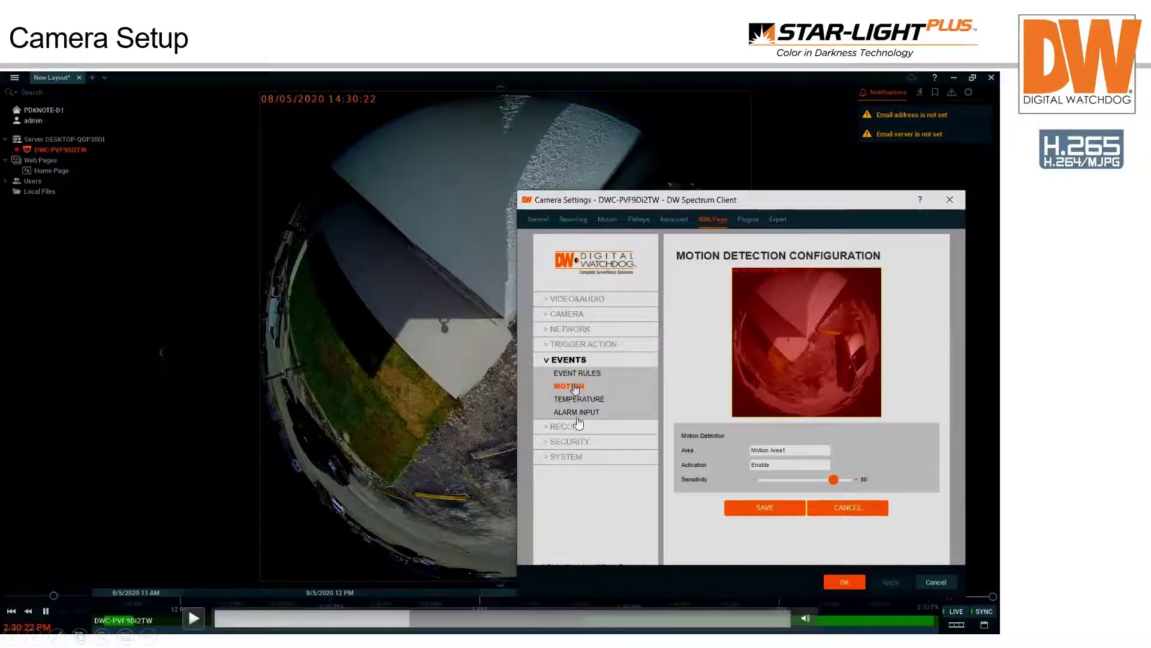
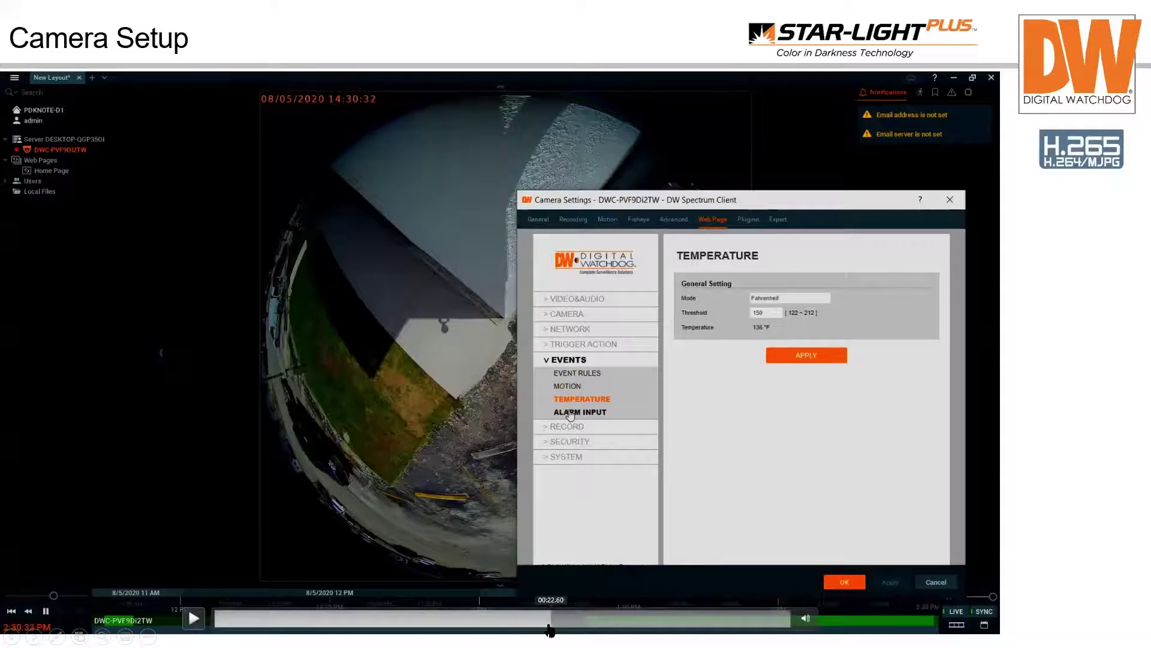
click(545, 627)
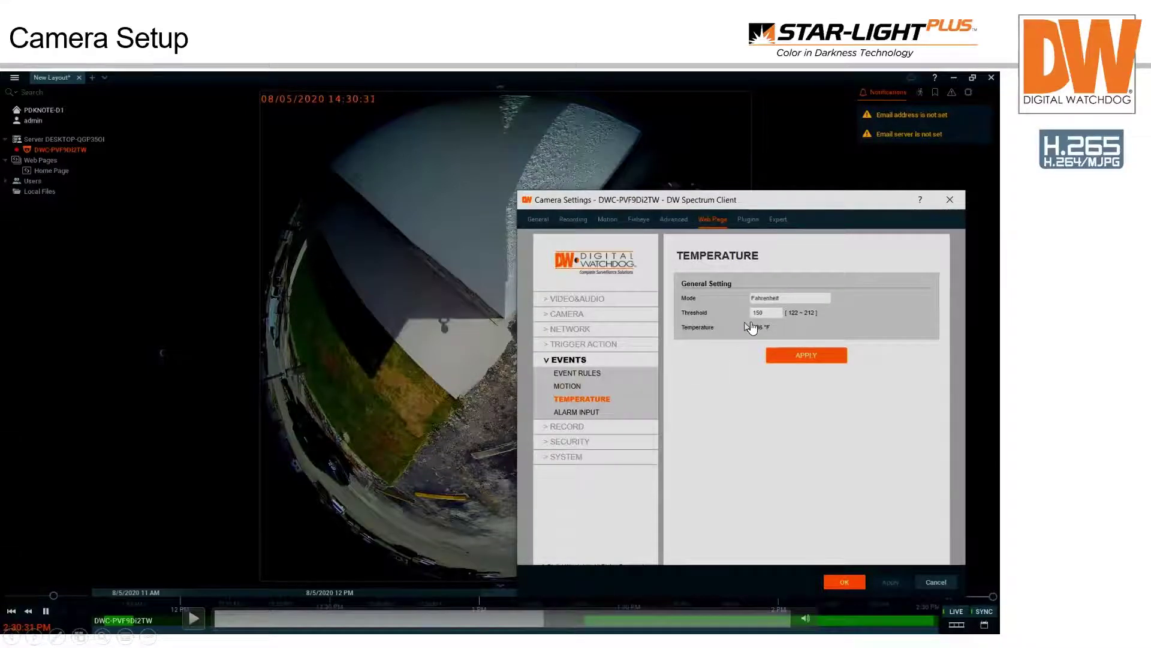
mouse_move(189, 607)
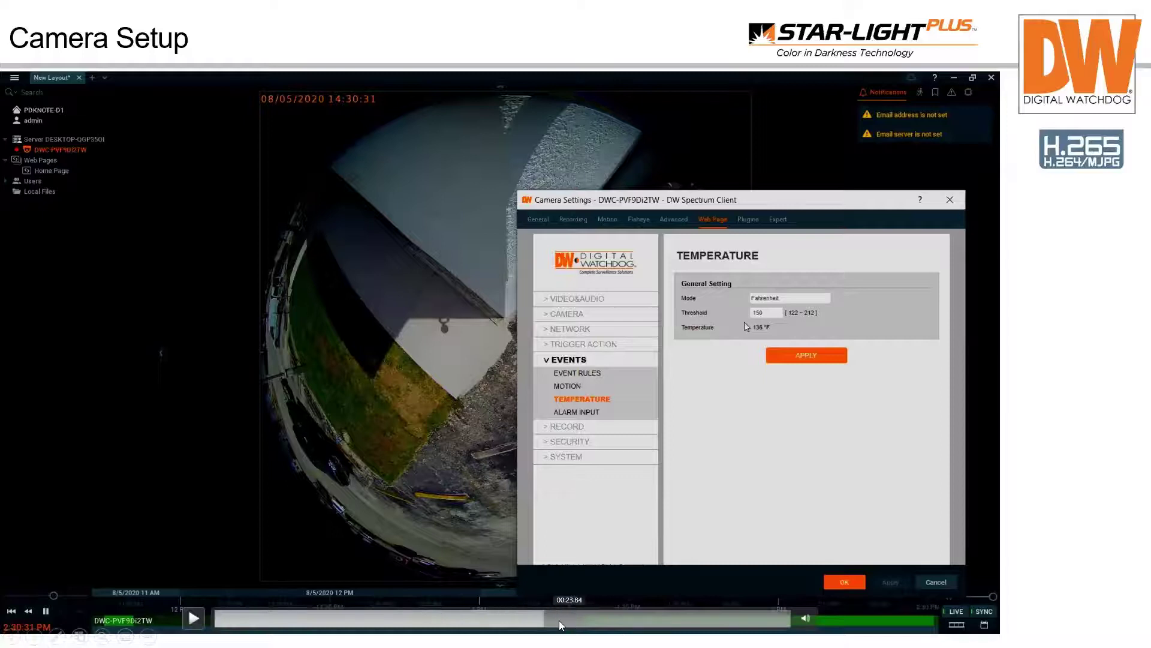
drag(545, 620, 642, 619)
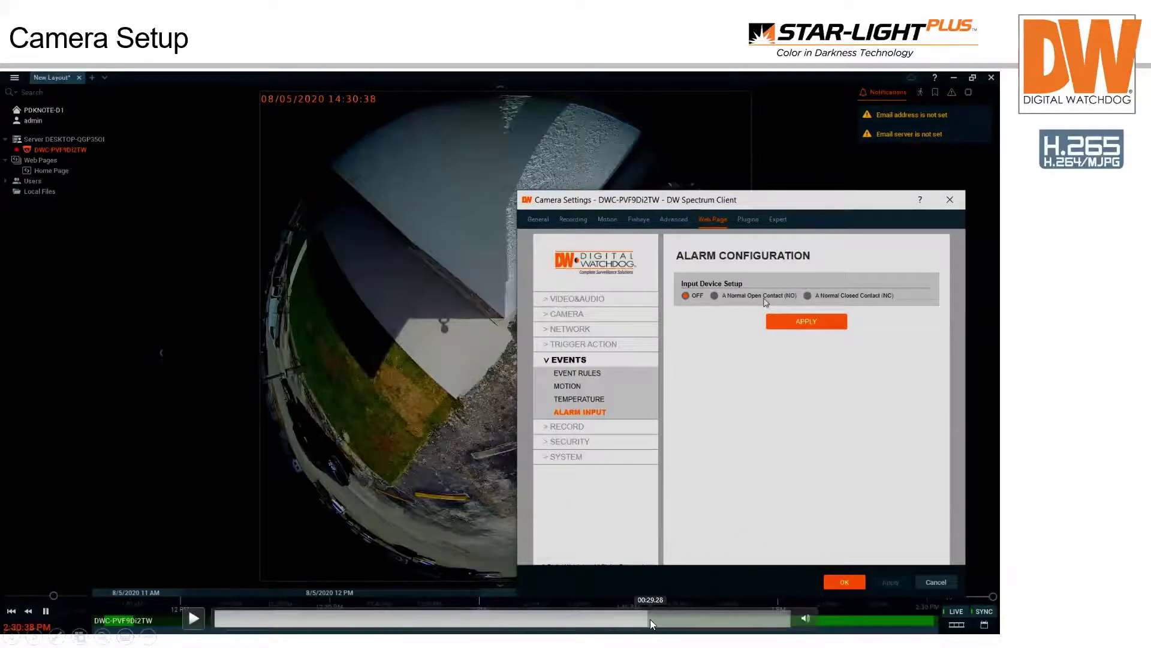
click(192, 617)
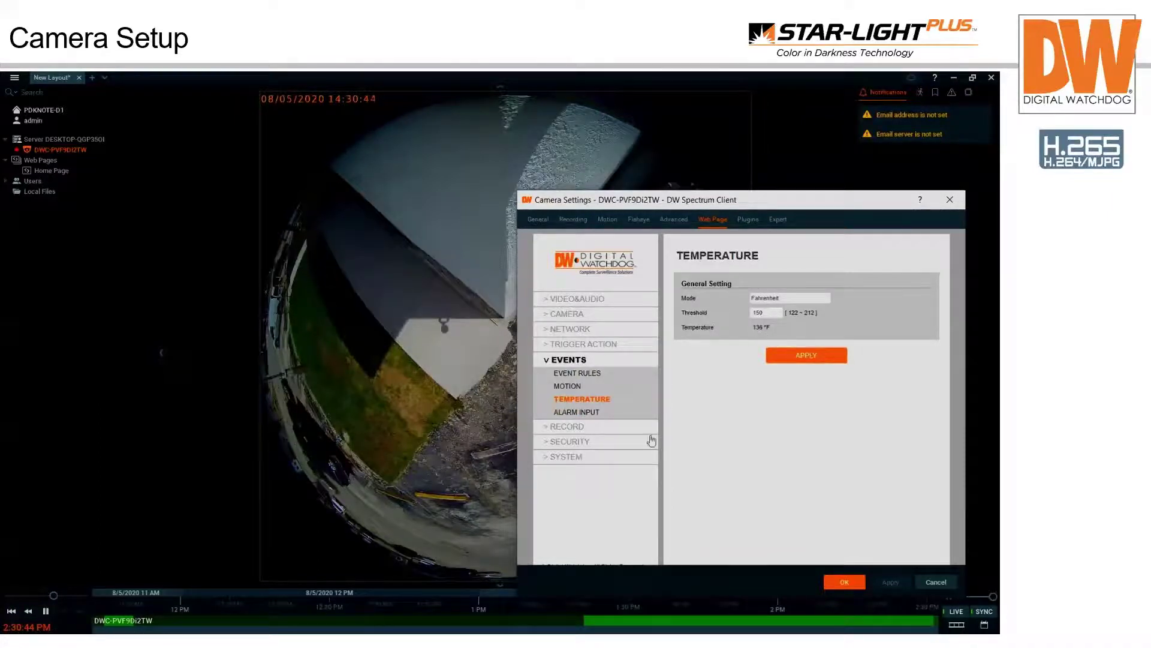
mouse_move(465, 537)
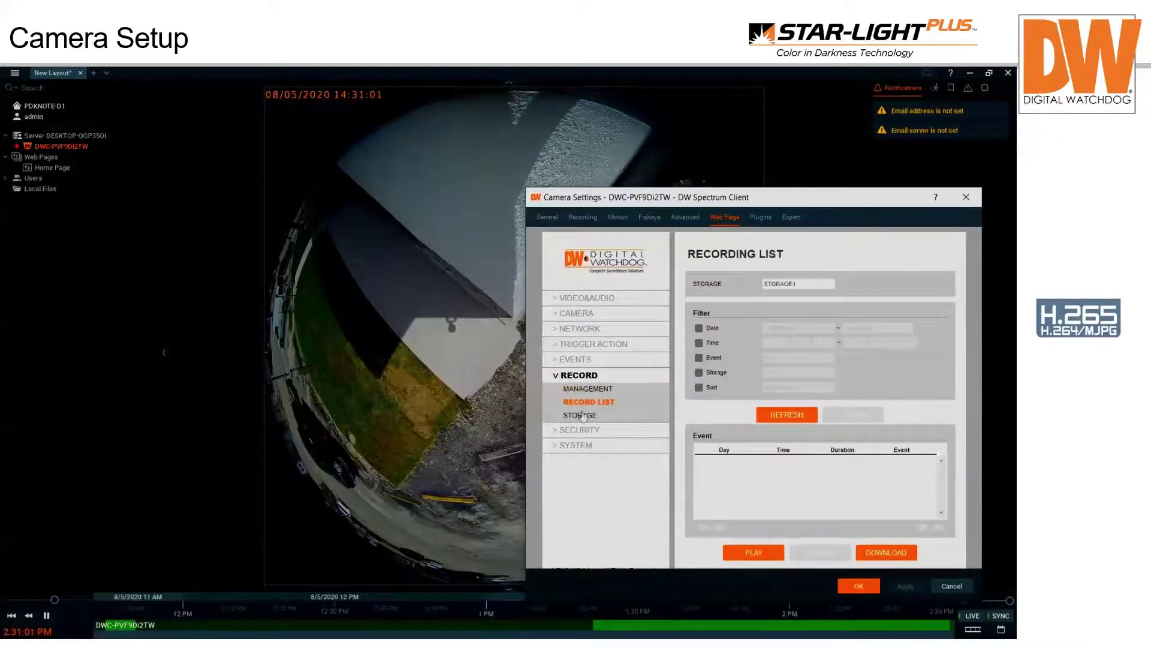
- Review the camera's SD card storage configuration, record management and recording list
click(580, 415)
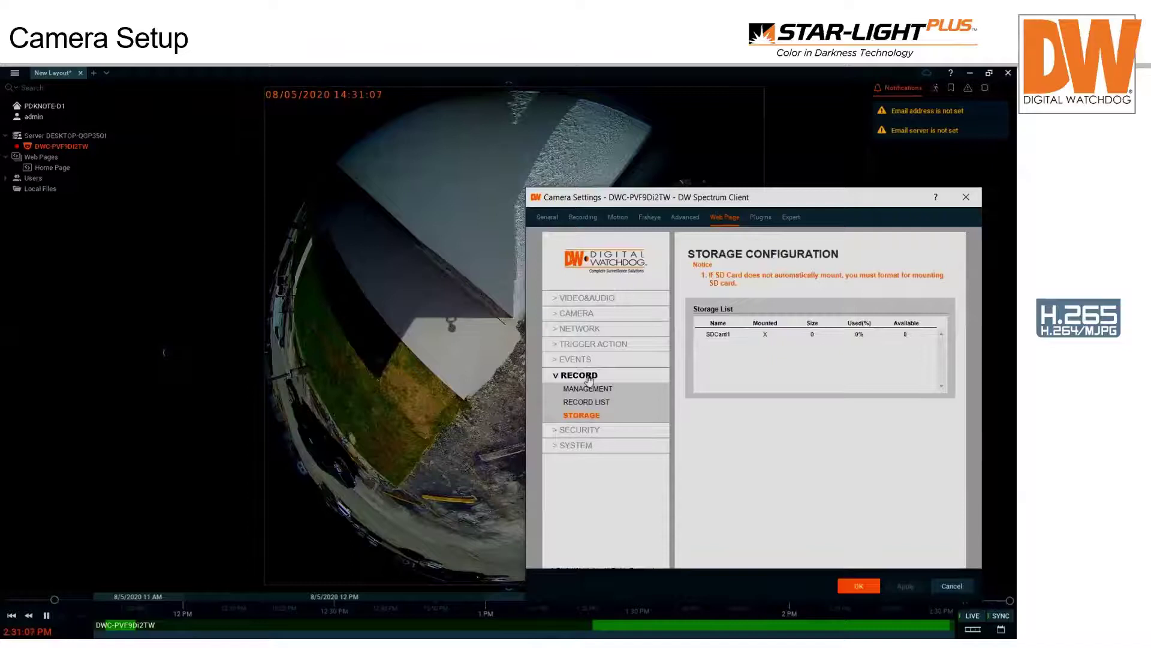
click(593, 389)
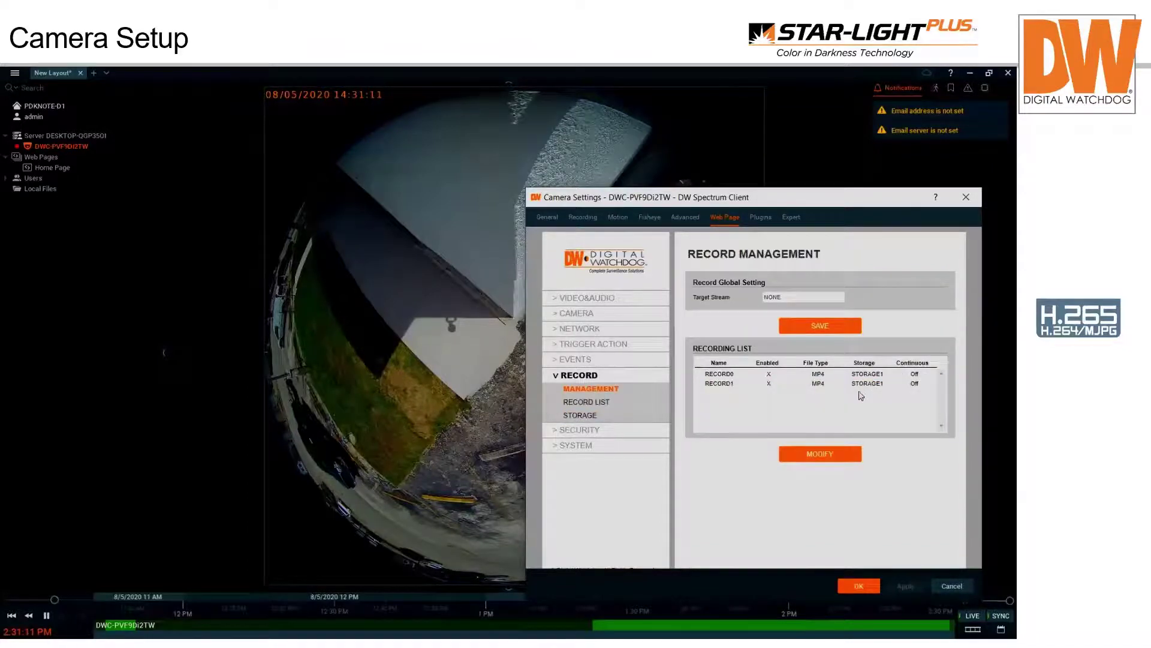
click(602, 403)
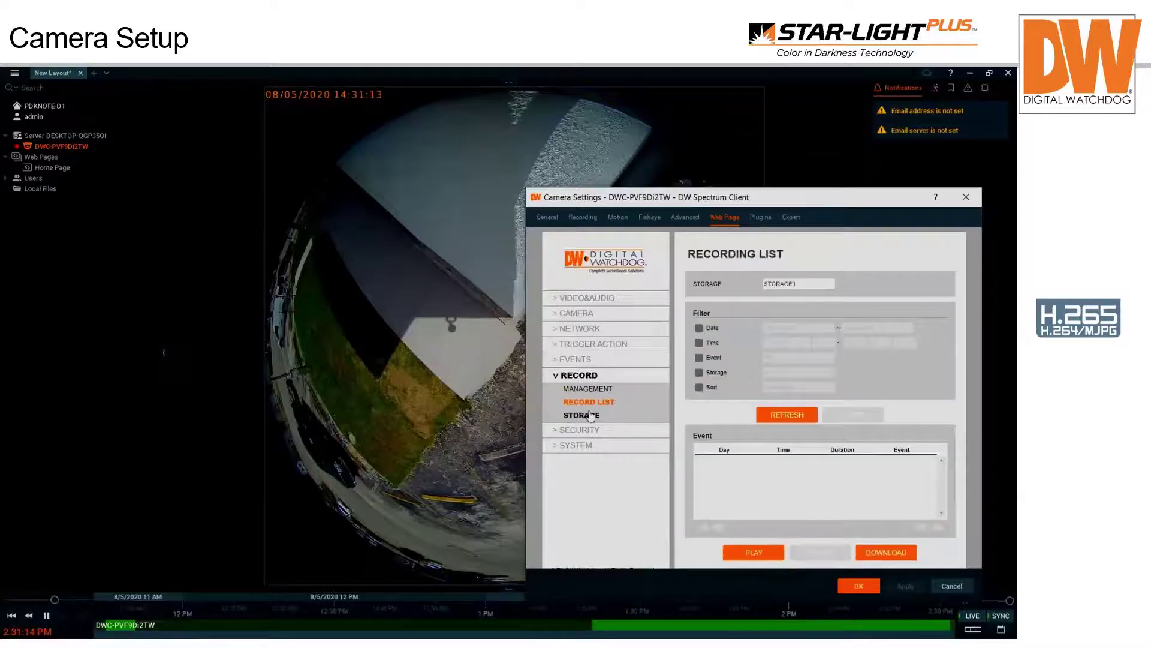
click(591, 415)
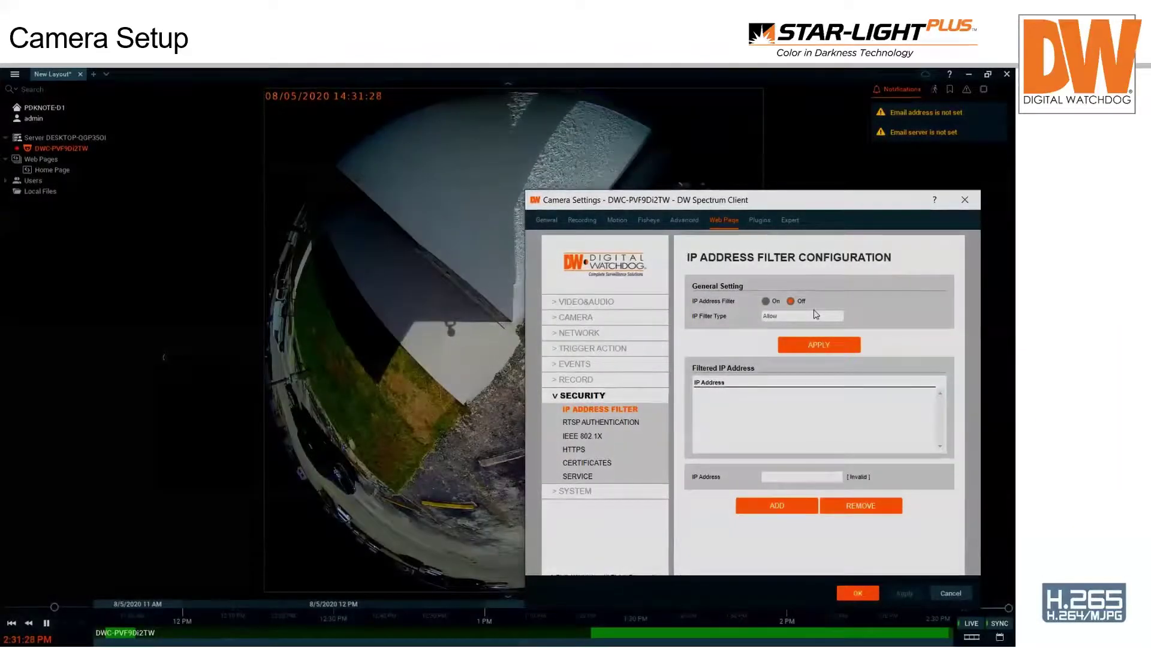
- Review the RTSP authentication, IEEE 802.1X, HTTPS and certificates security settings, including the full list of CA certificates
click(608, 422)
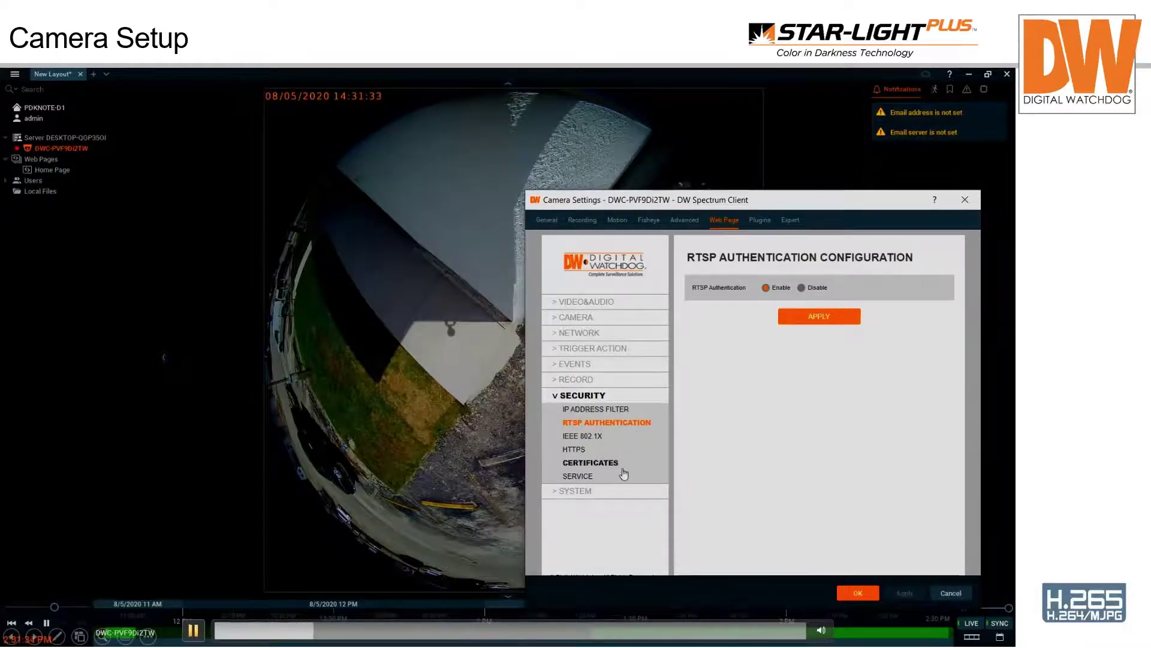
click(585, 439)
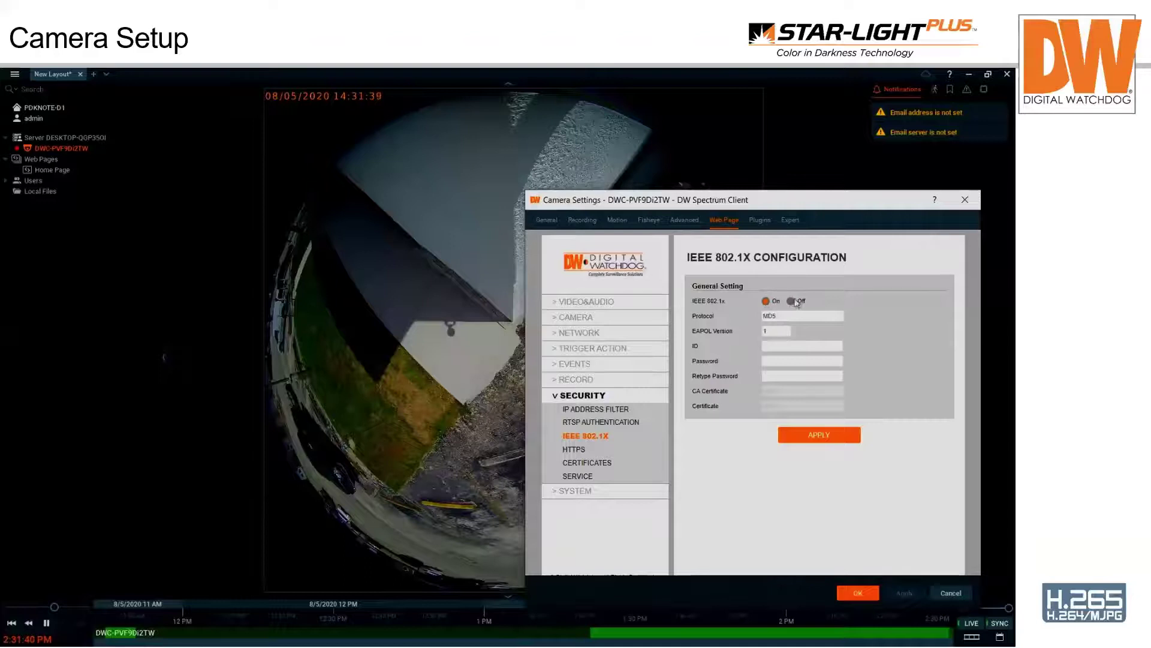
click(577, 449)
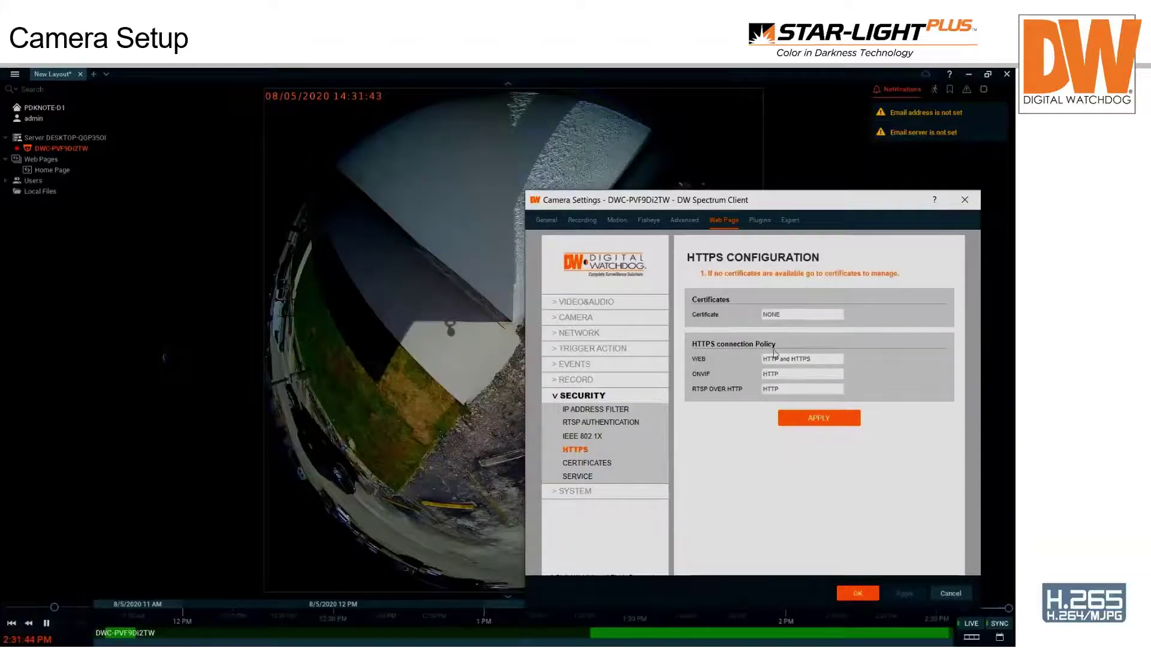
click(590, 462)
scroll(755, 493, down, 3)
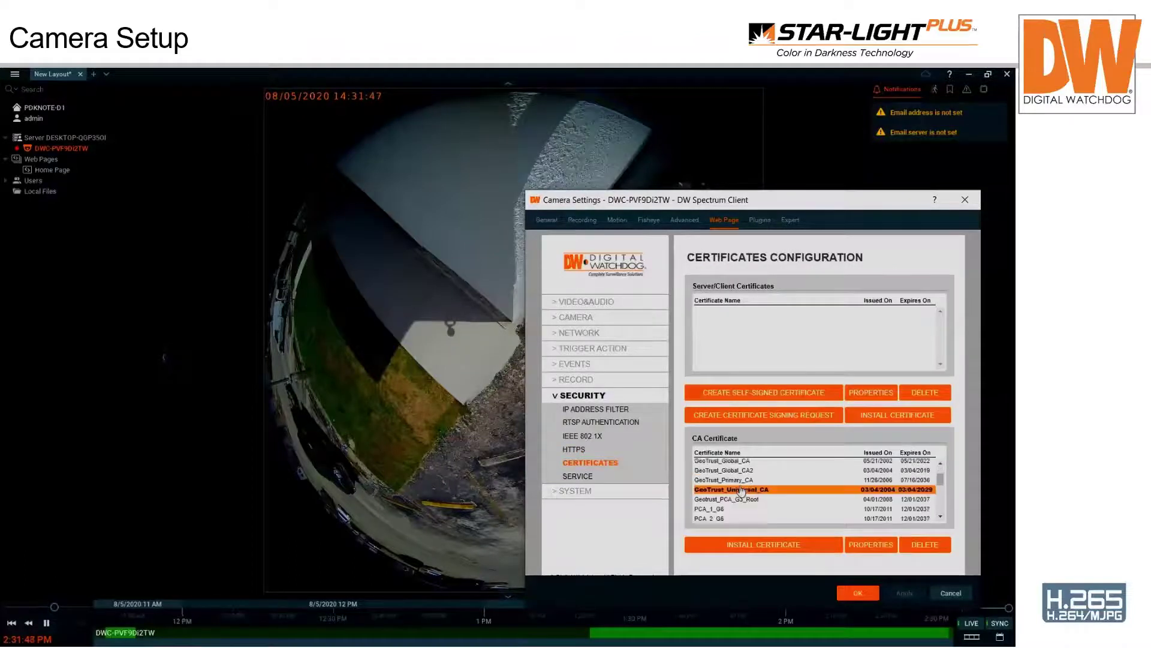
scroll(754, 493, down, 5)
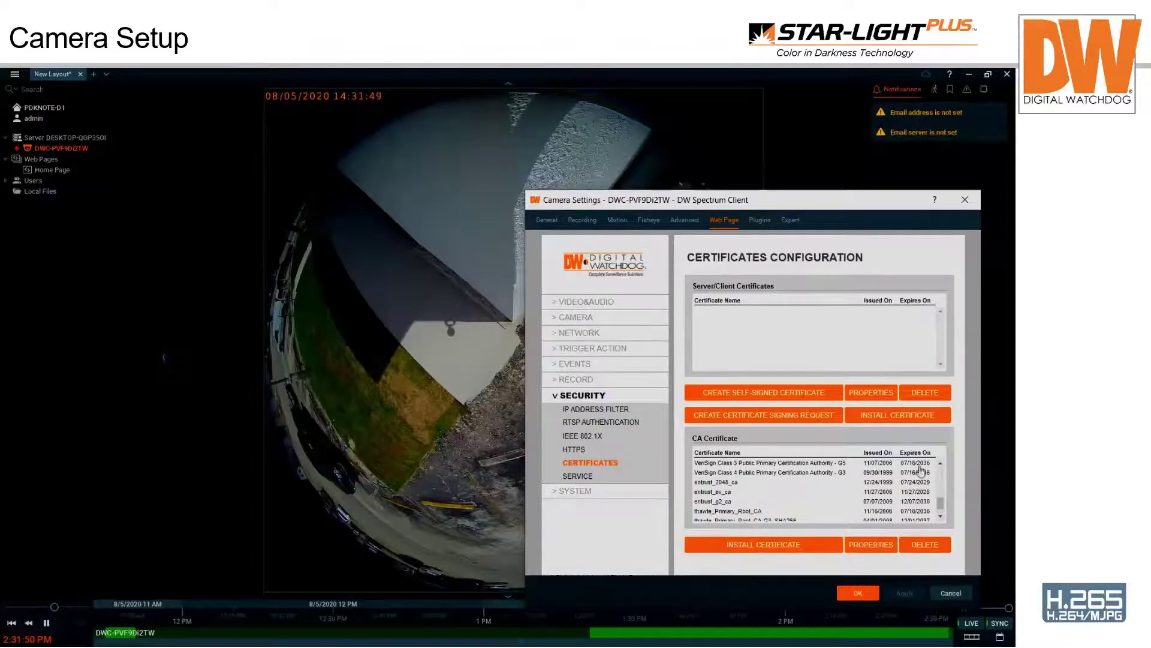
- Check the SSH setting in the camera's security service configuration
scroll(917, 474, down, 1)
click(579, 476)
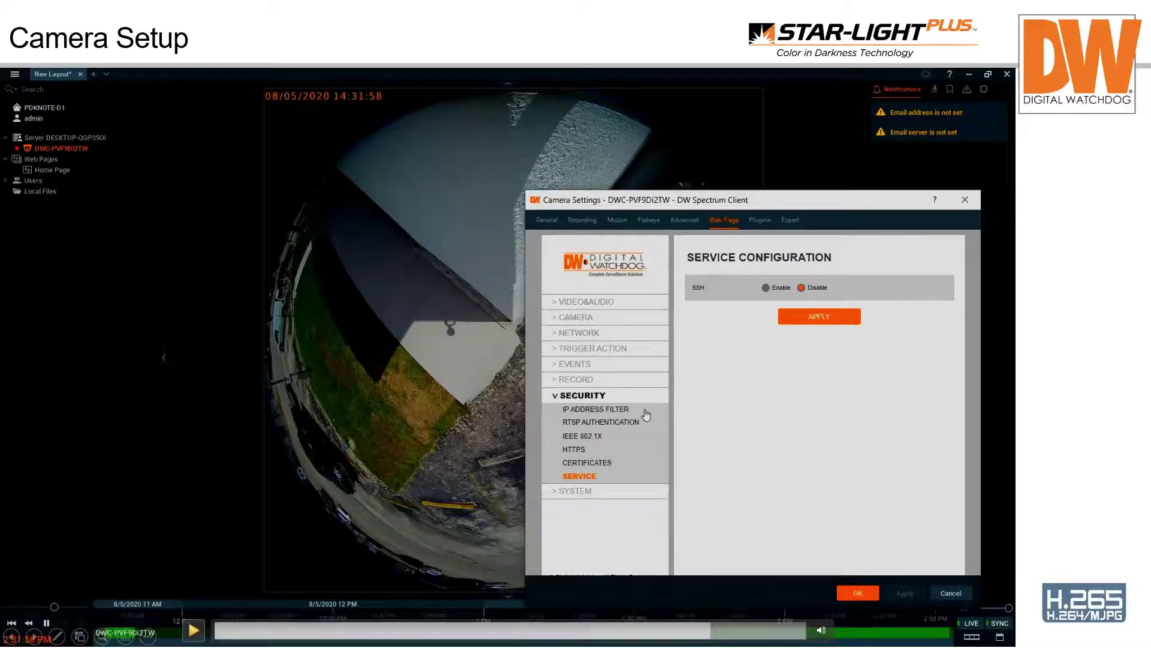
click(590, 464)
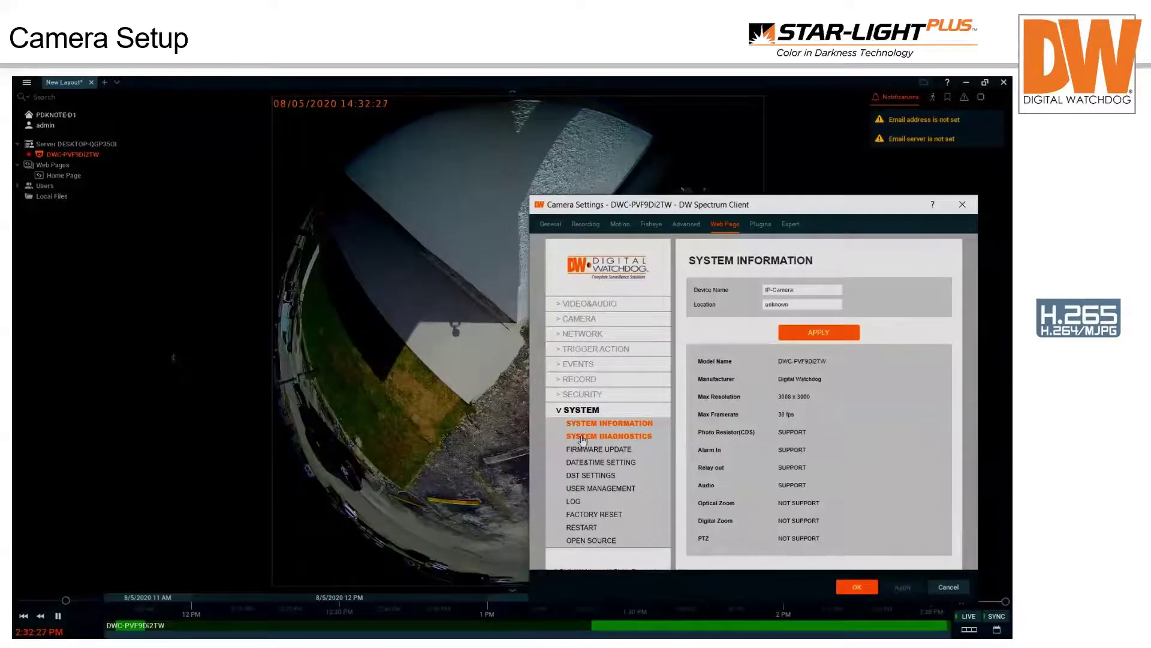
- Review the camera's system diagnostics and firmware update information
click(606, 436)
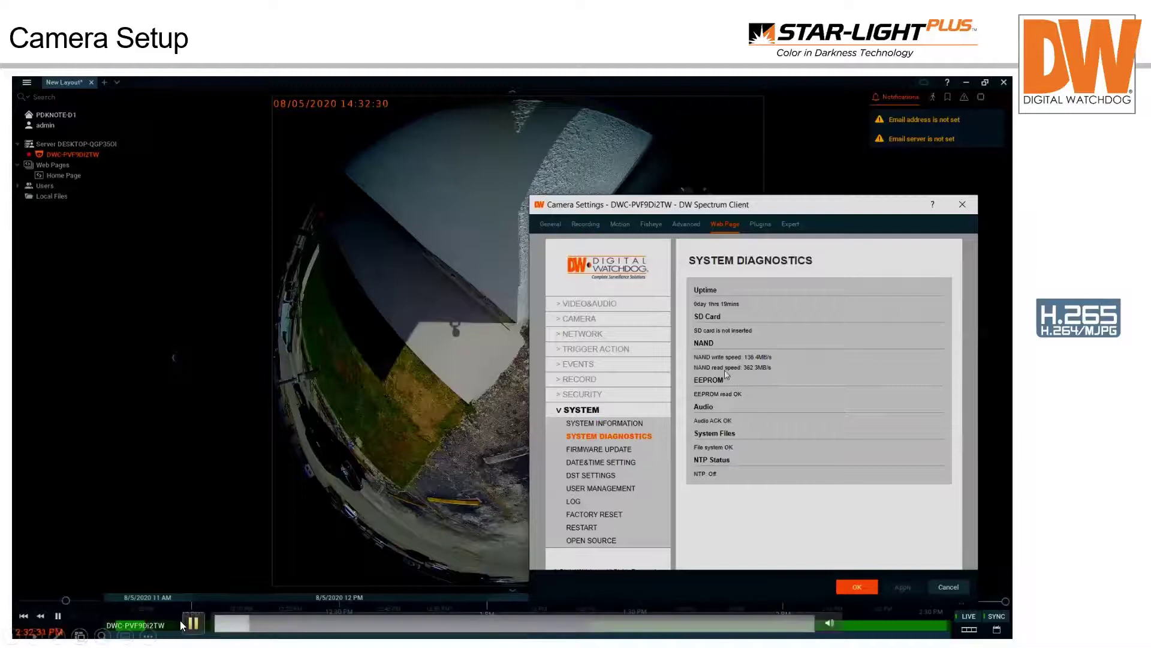
click(194, 623)
click(616, 451)
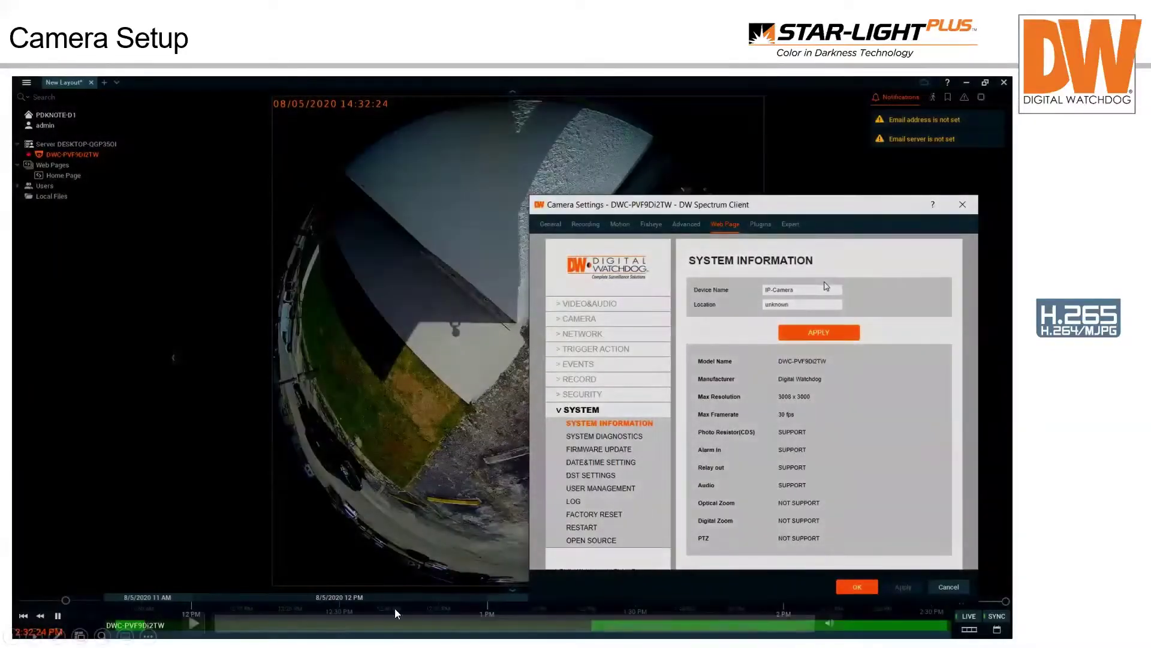
- Select synchronization with the time server (NTP) for the camera's new date and time
click(193, 622)
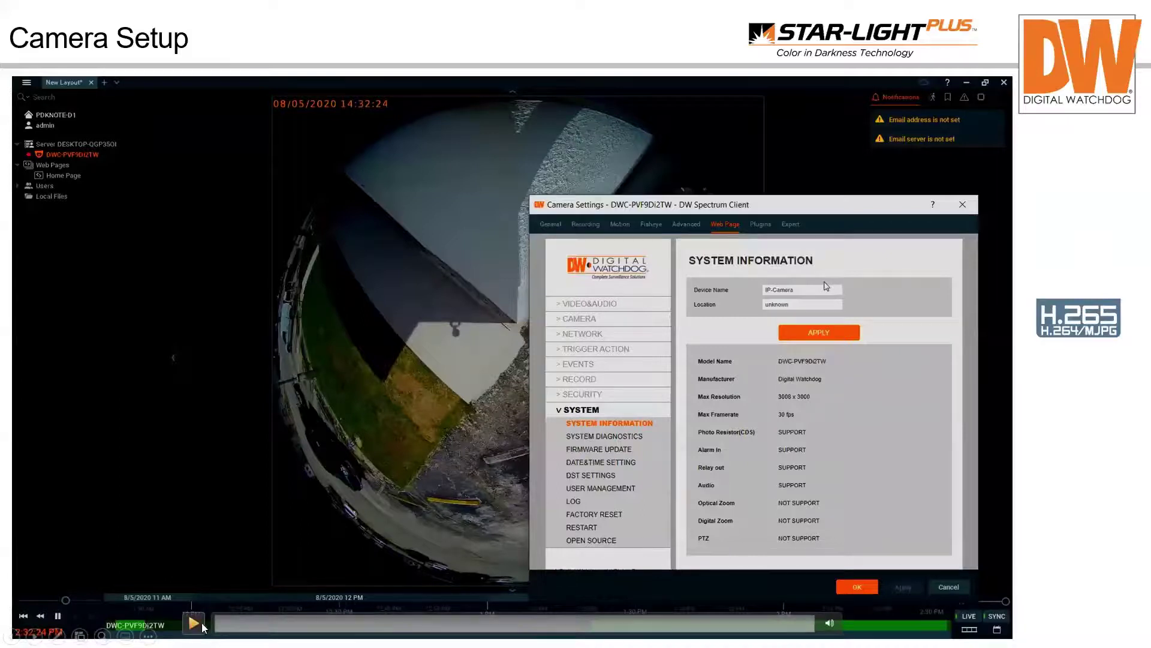
key(space)
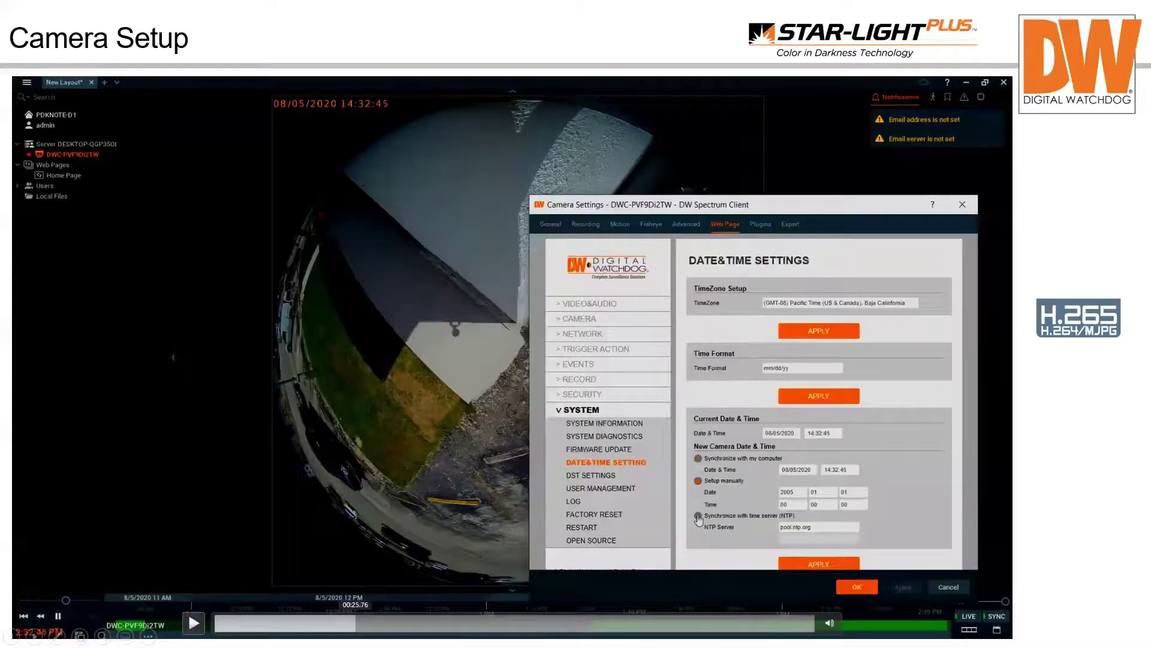
click(698, 516)
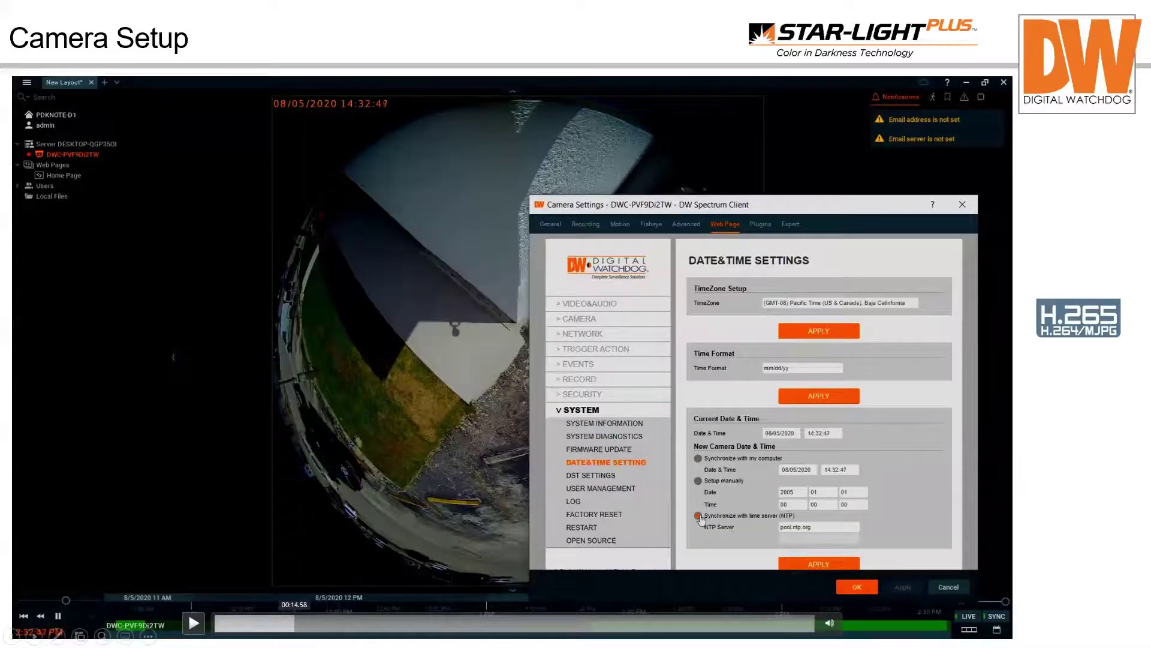
click(254, 619)
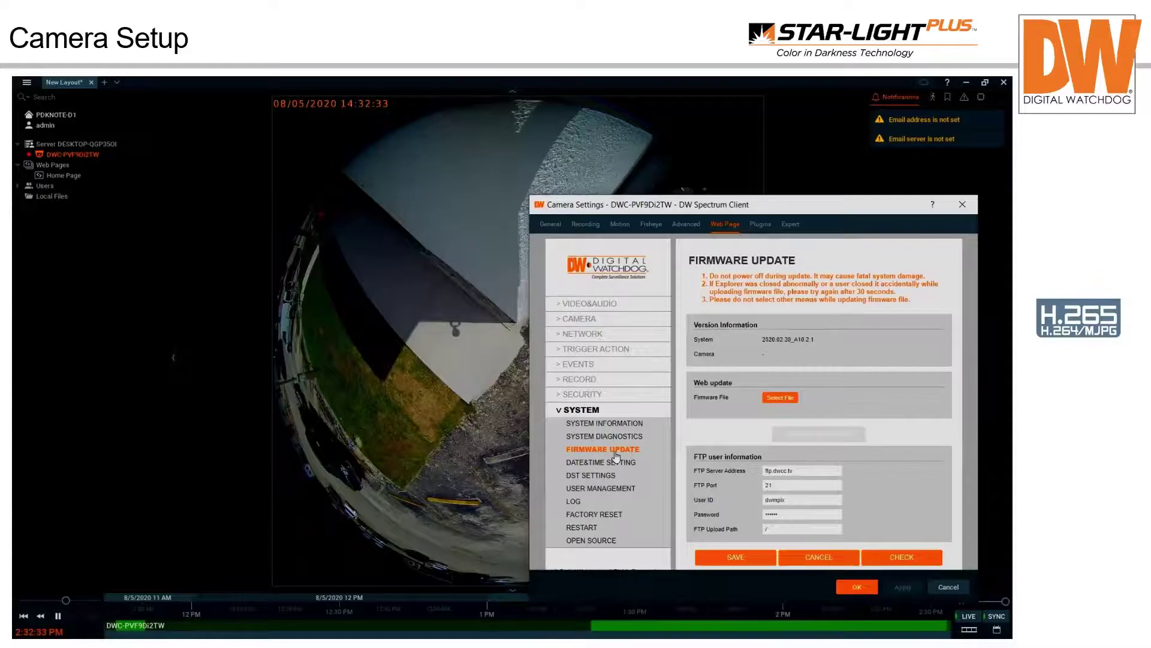
mouse_move(184, 624)
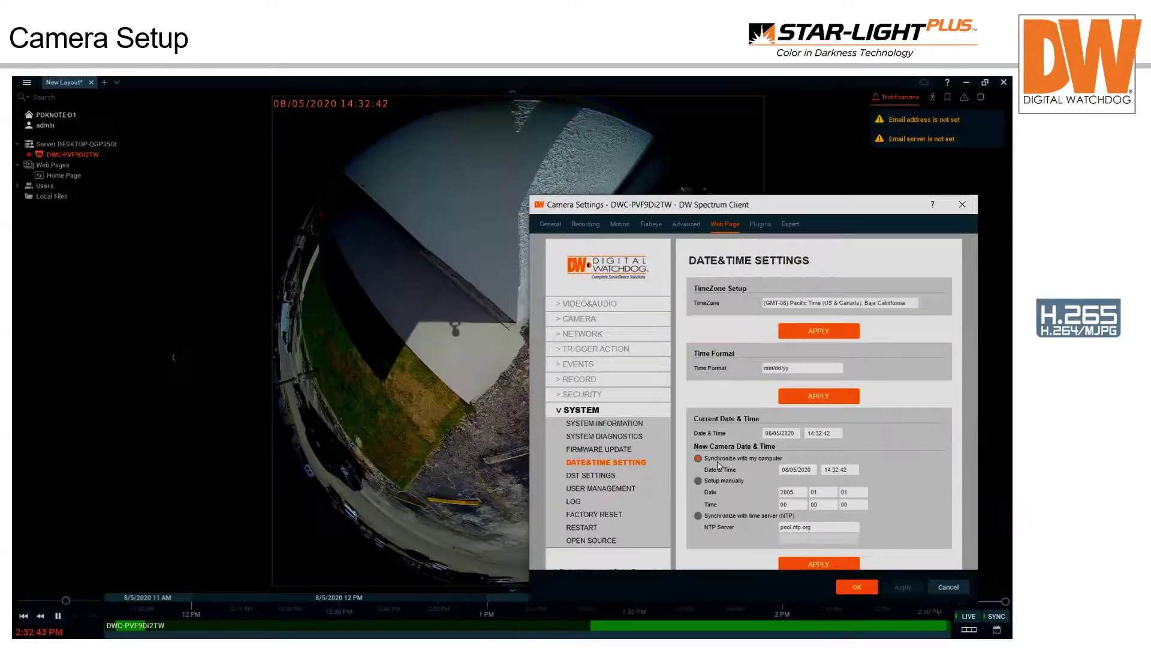
mouse_move(194, 623)
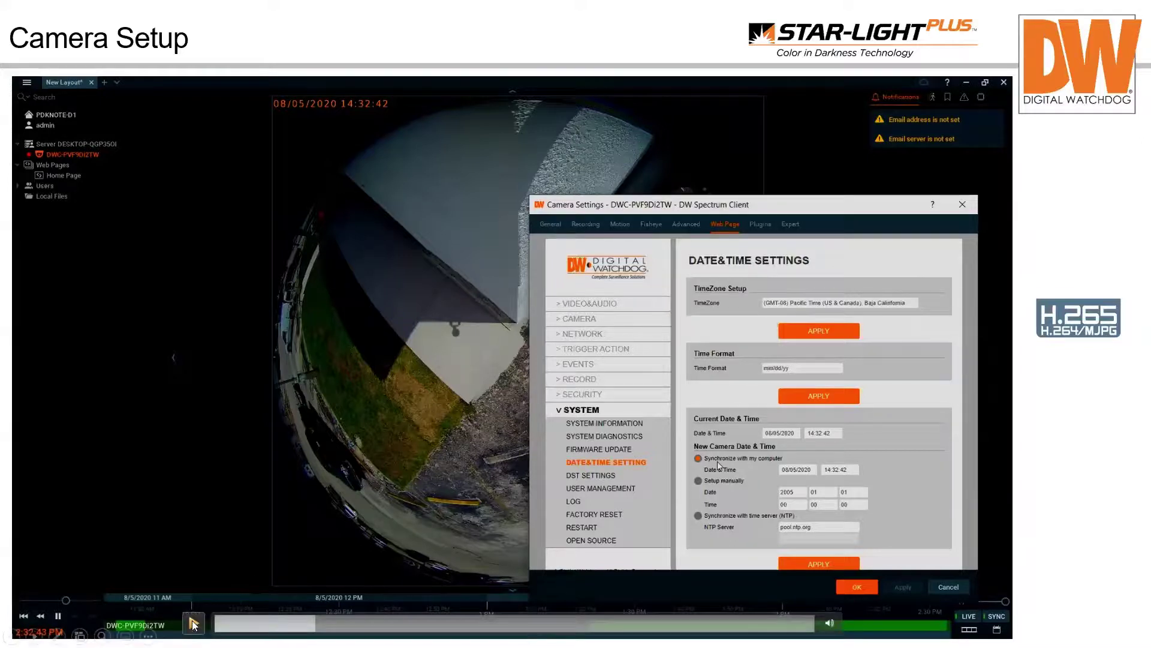
click(193, 623)
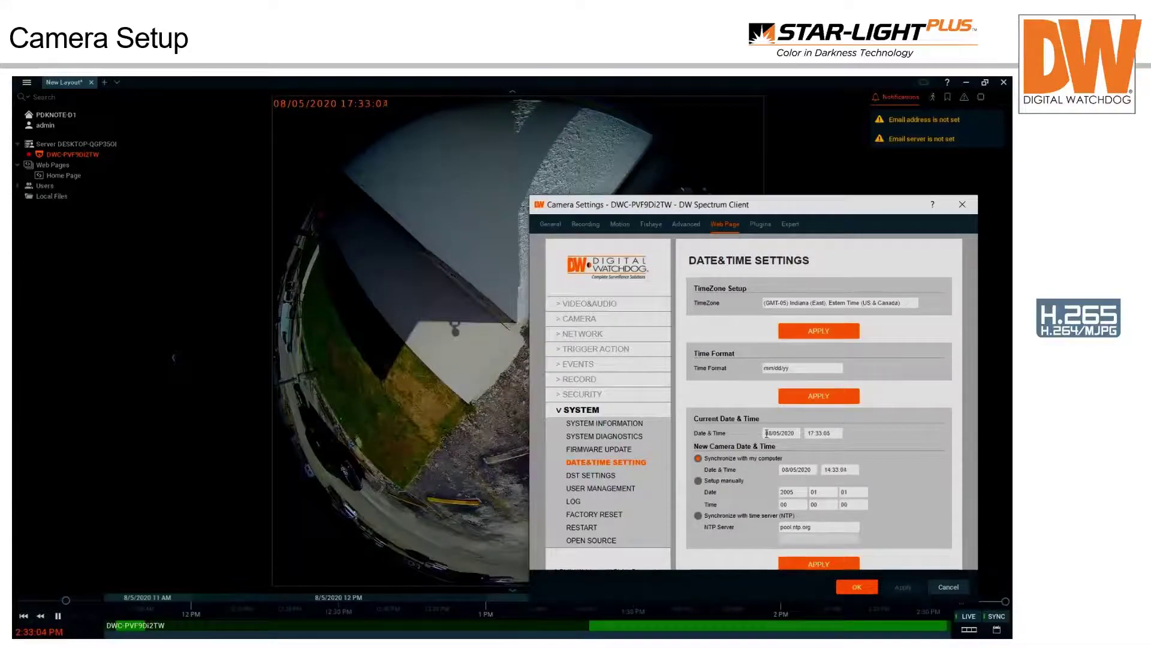
mouse_move(291, 613)
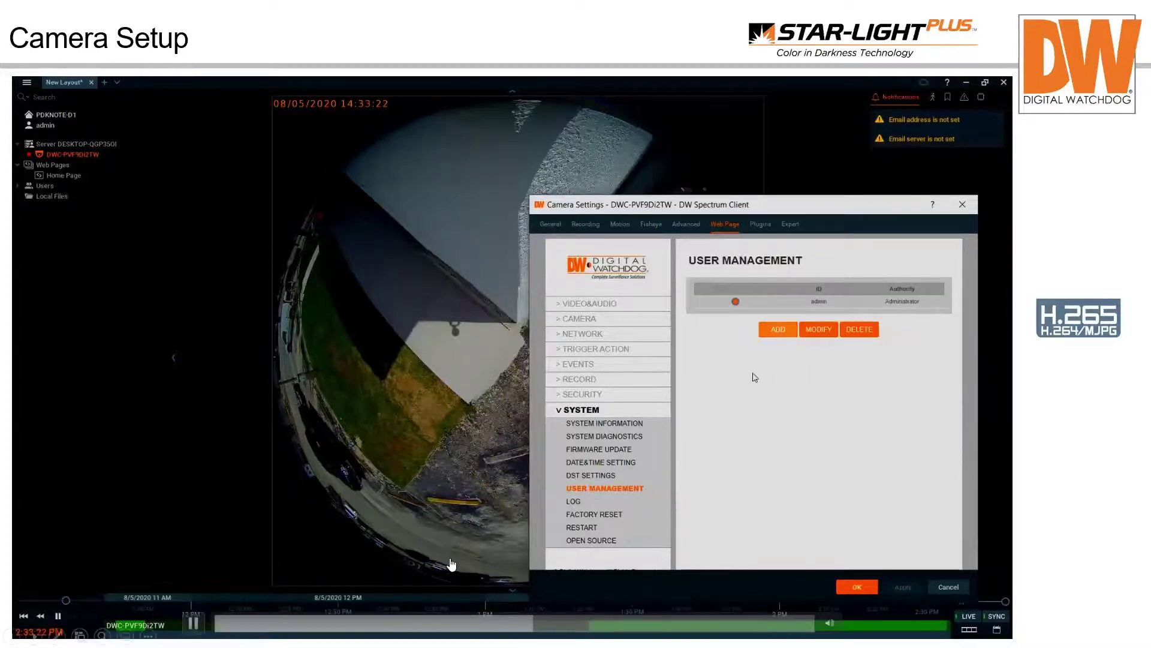
click(194, 620)
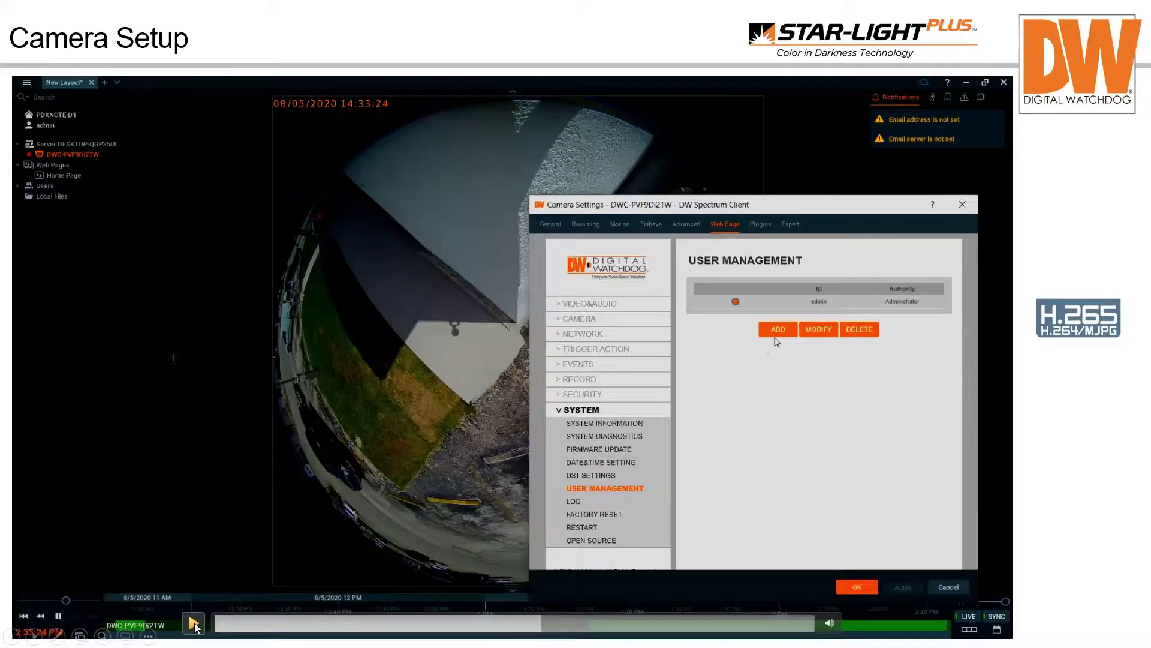
click(193, 624)
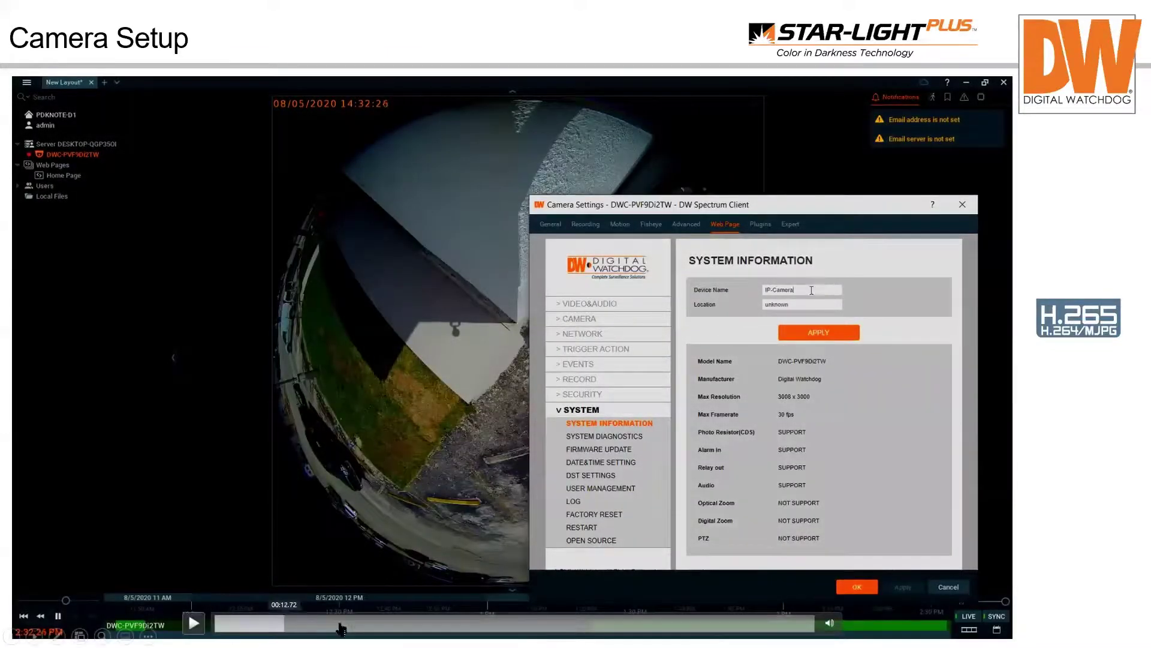
click(413, 623)
drag(429, 627, 658, 622)
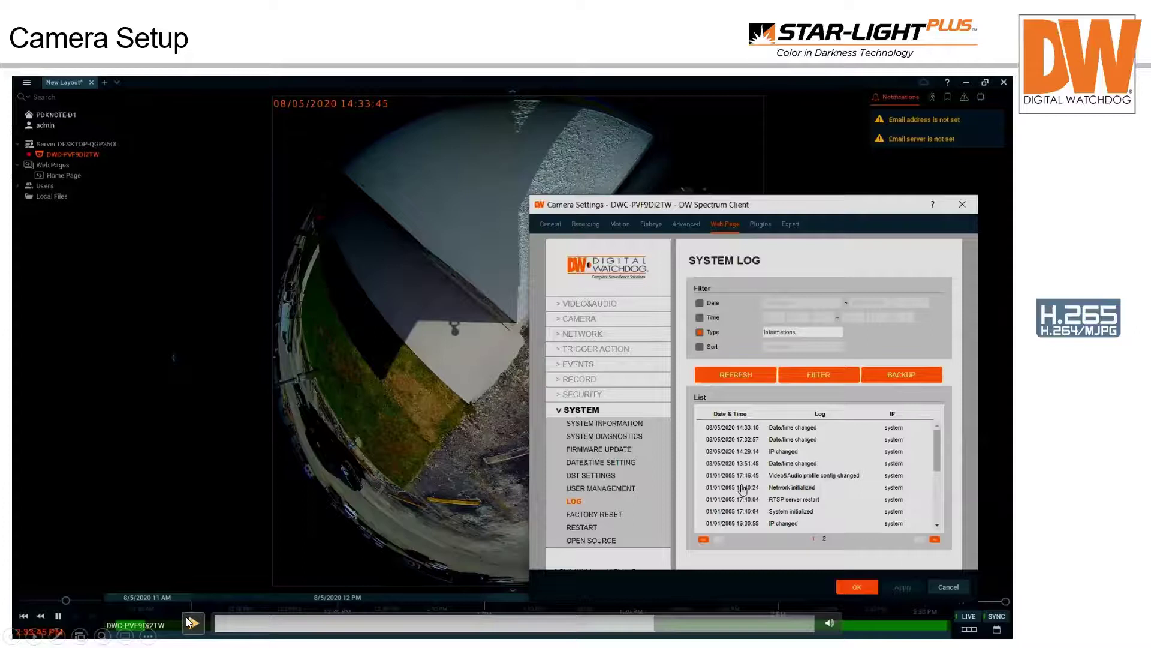
- Examine the system log's list of entries of the type Informations
click(742, 489)
scroll(742, 489, down, 5)
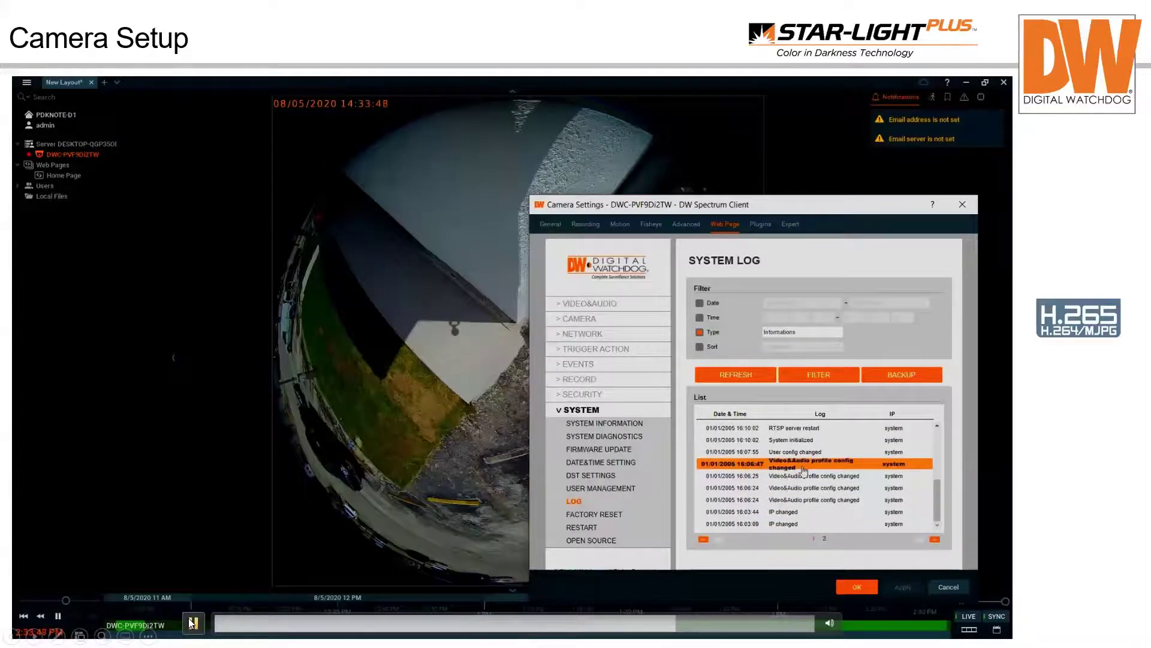
scroll(798, 463, up, 1)
scroll(798, 464, up, 3)
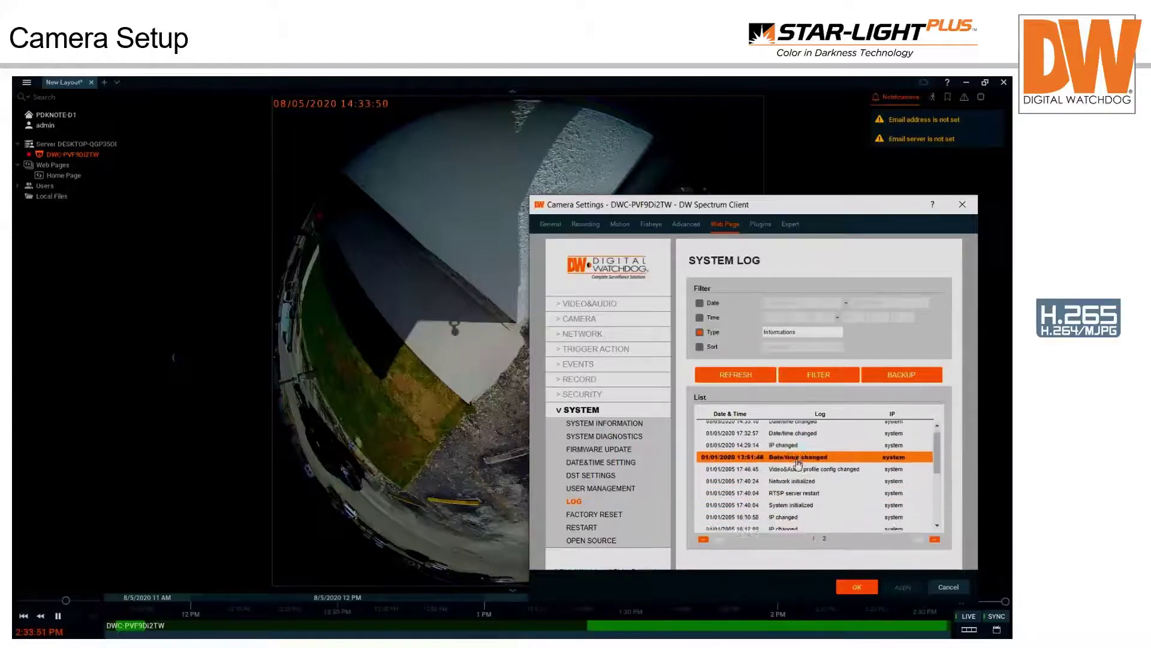
- Filter the system log by the type Exceptions and look through the listed entries
click(809, 336)
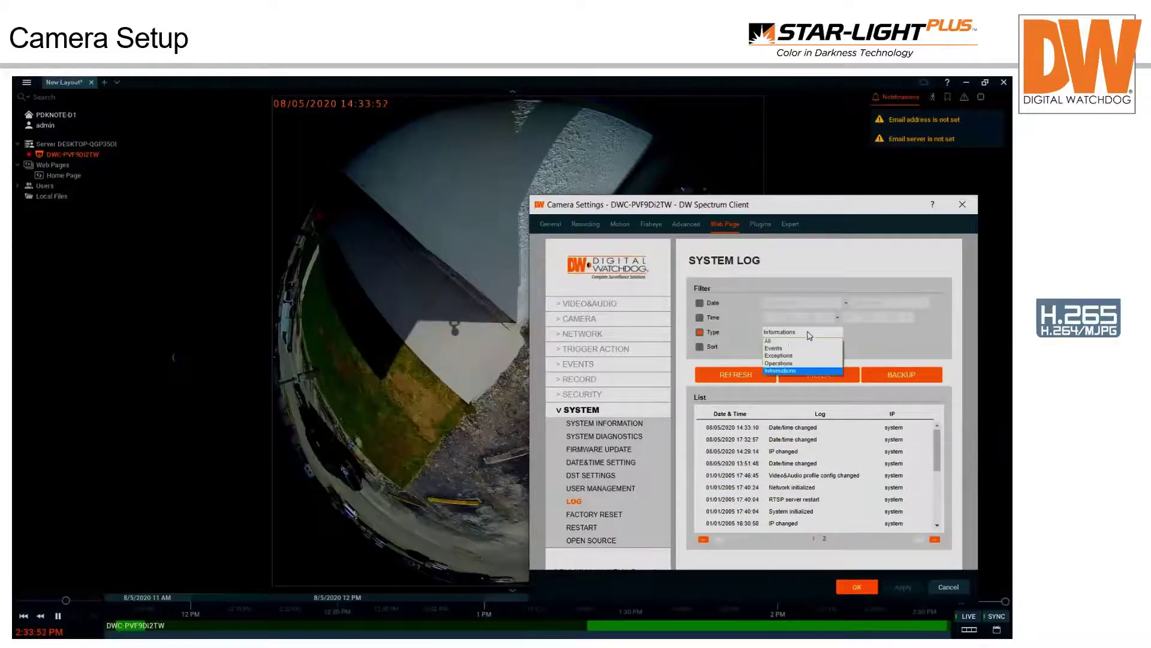
click(783, 359)
click(774, 382)
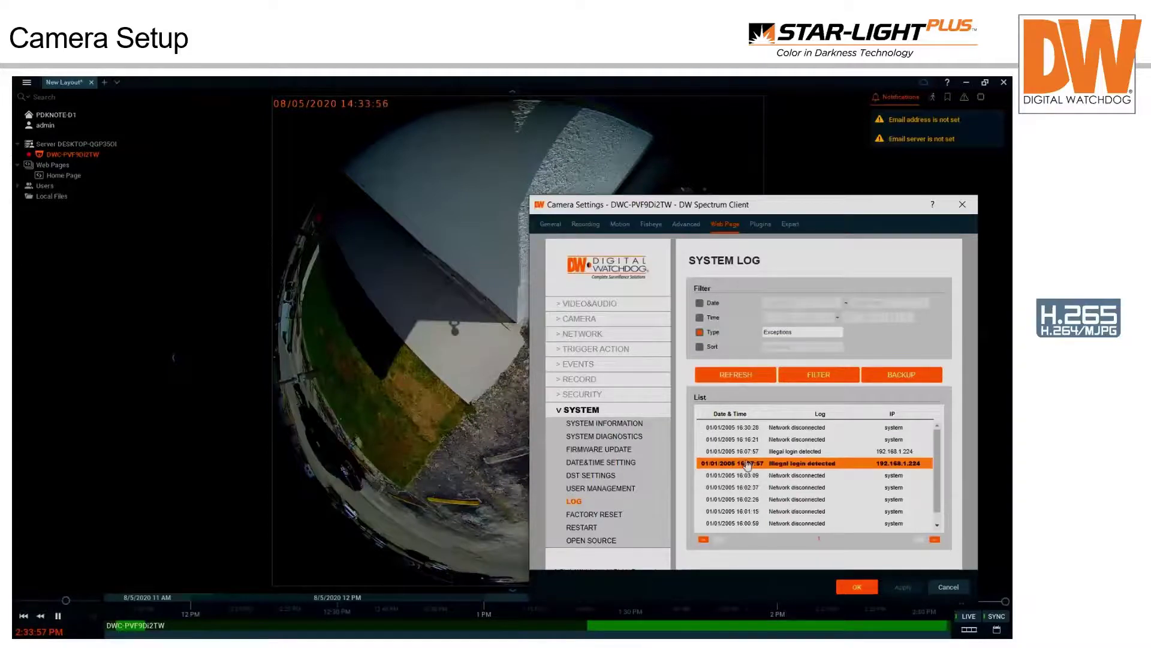
scroll(810, 474, down, 1)
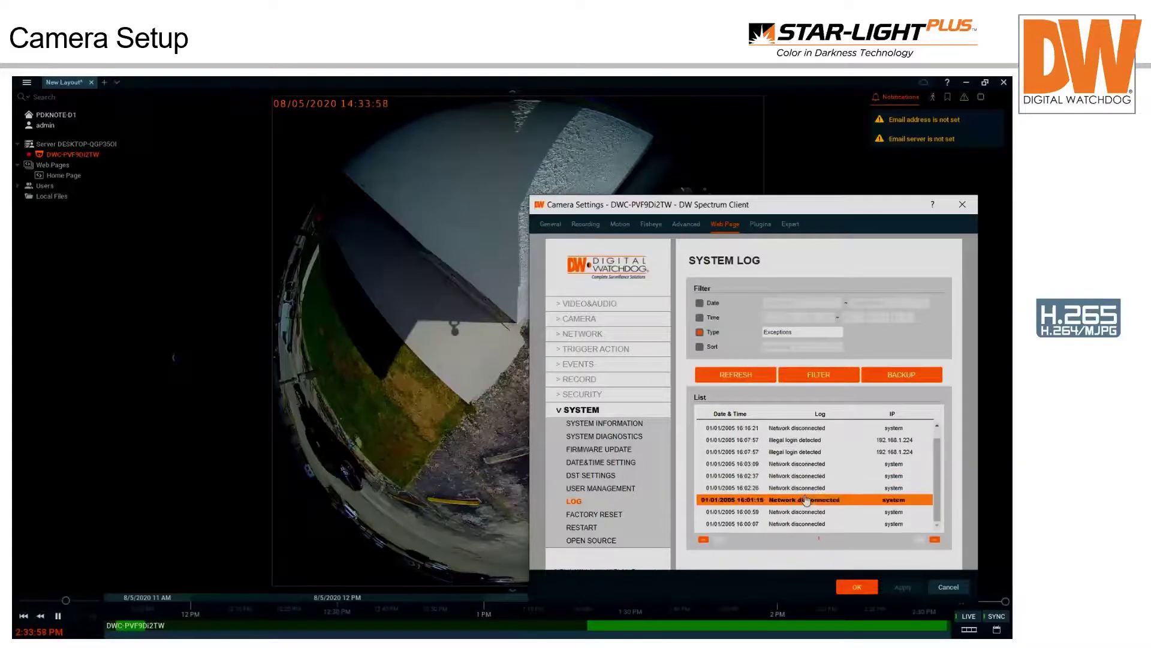
scroll(811, 465, up, 1)
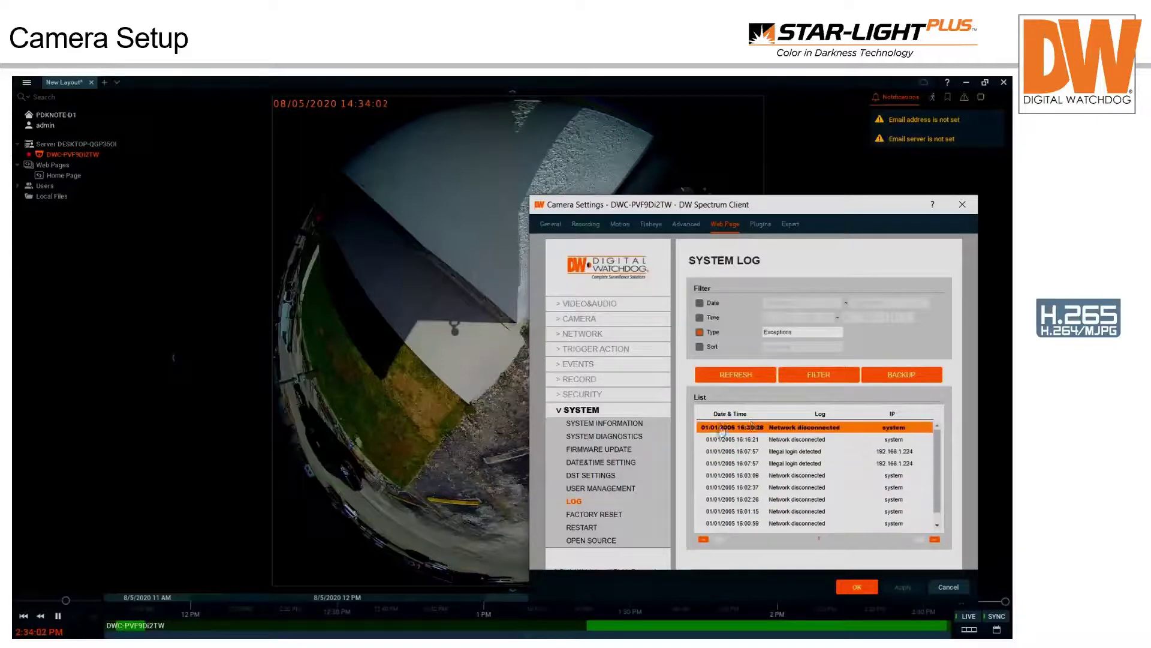
- Review the factory reset options, and call up the camera restart confirmation and cancel it
click(601, 515)
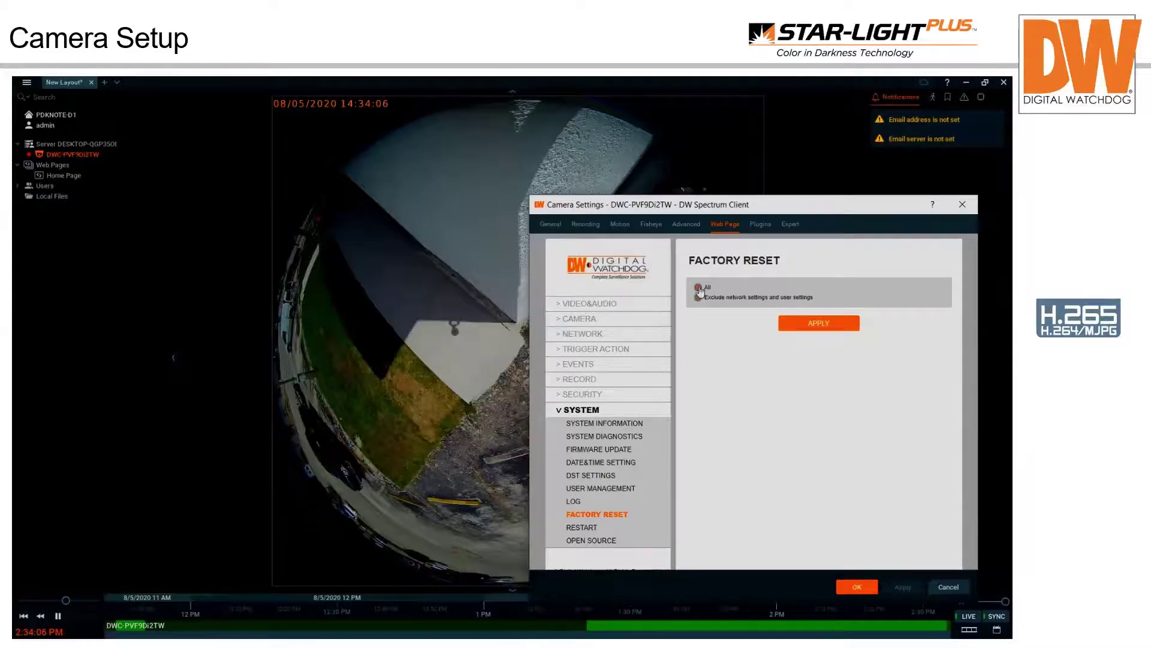
click(581, 528)
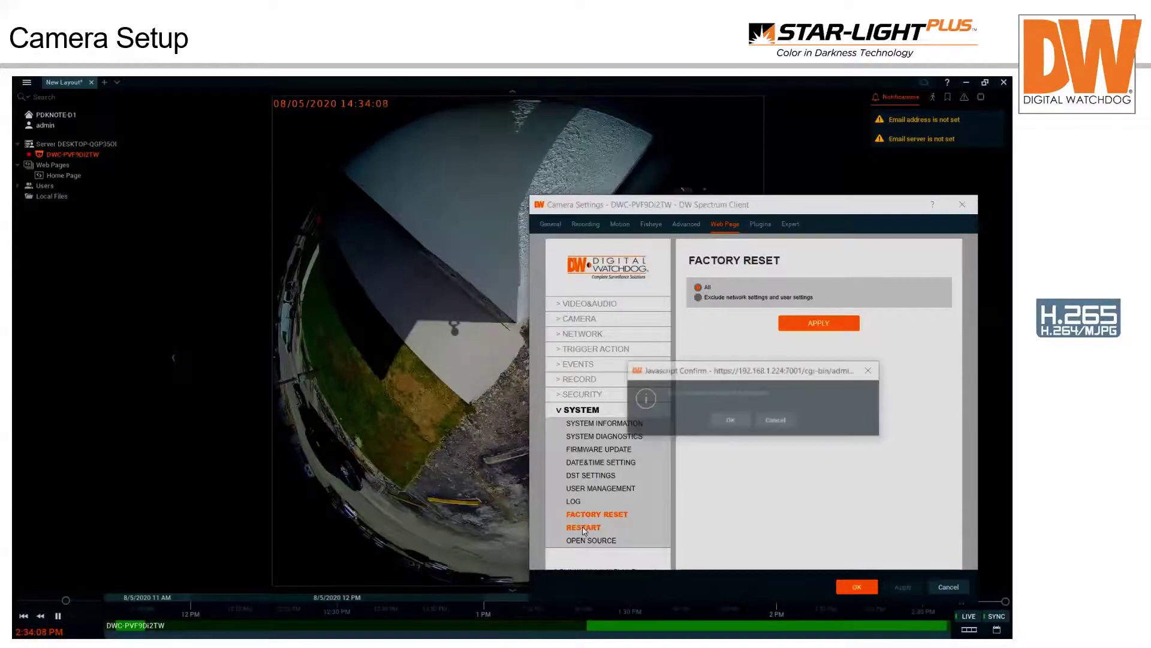
click(769, 424)
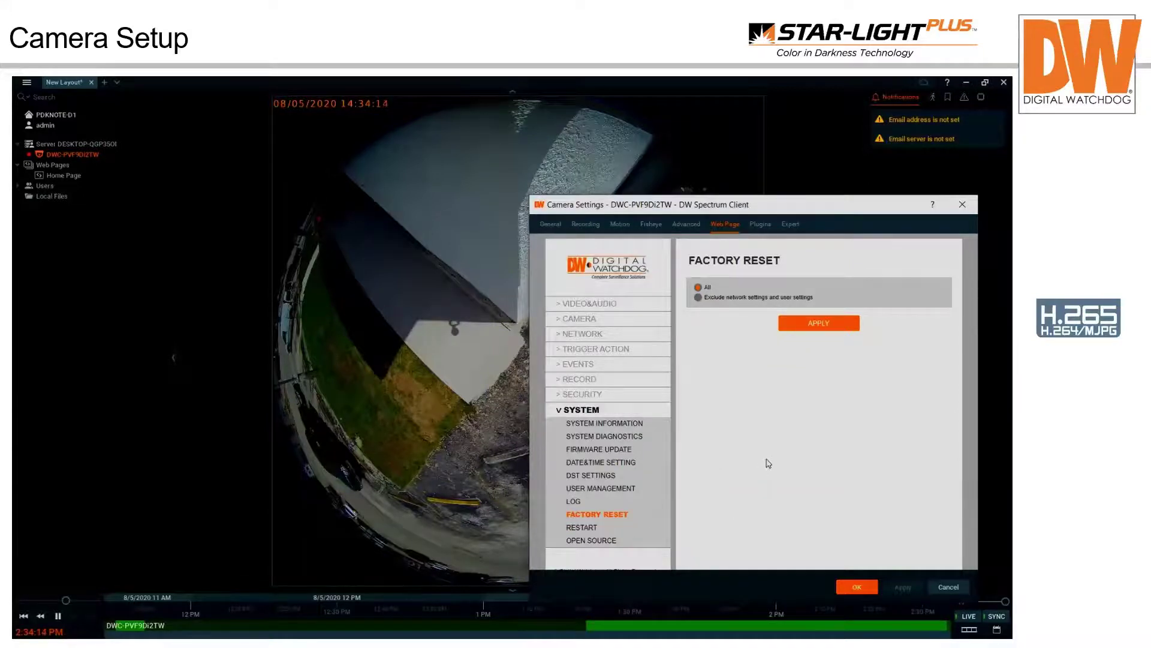
mouse_move(581, 555)
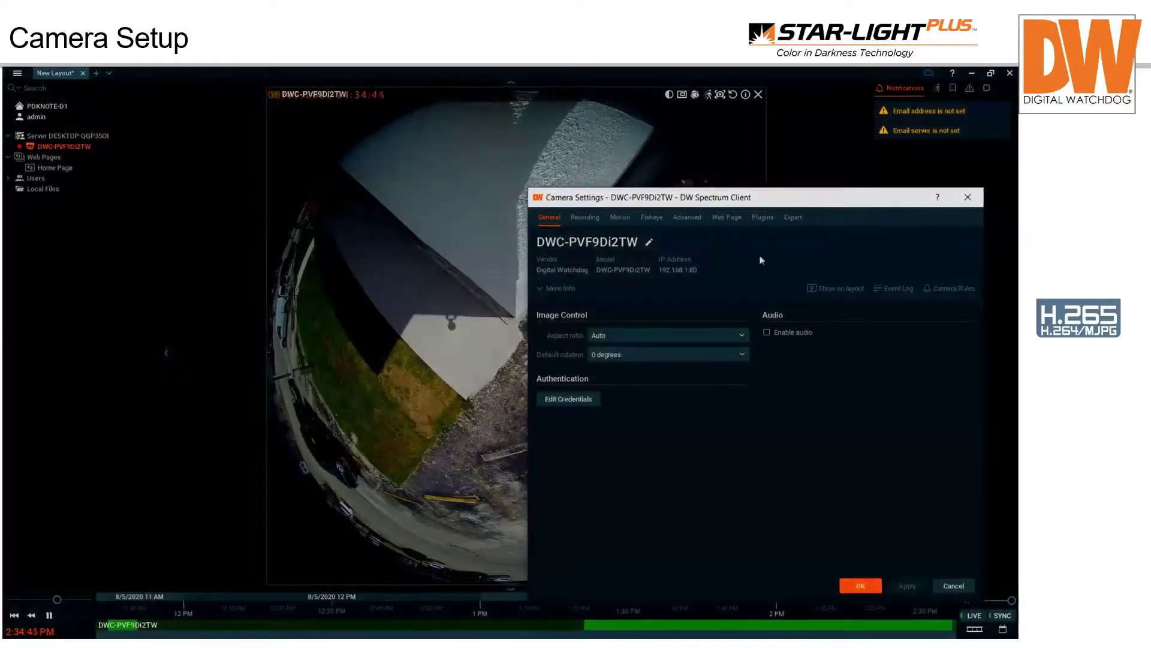
- Enable audio in the camera's general settings and apply the change
click(767, 332)
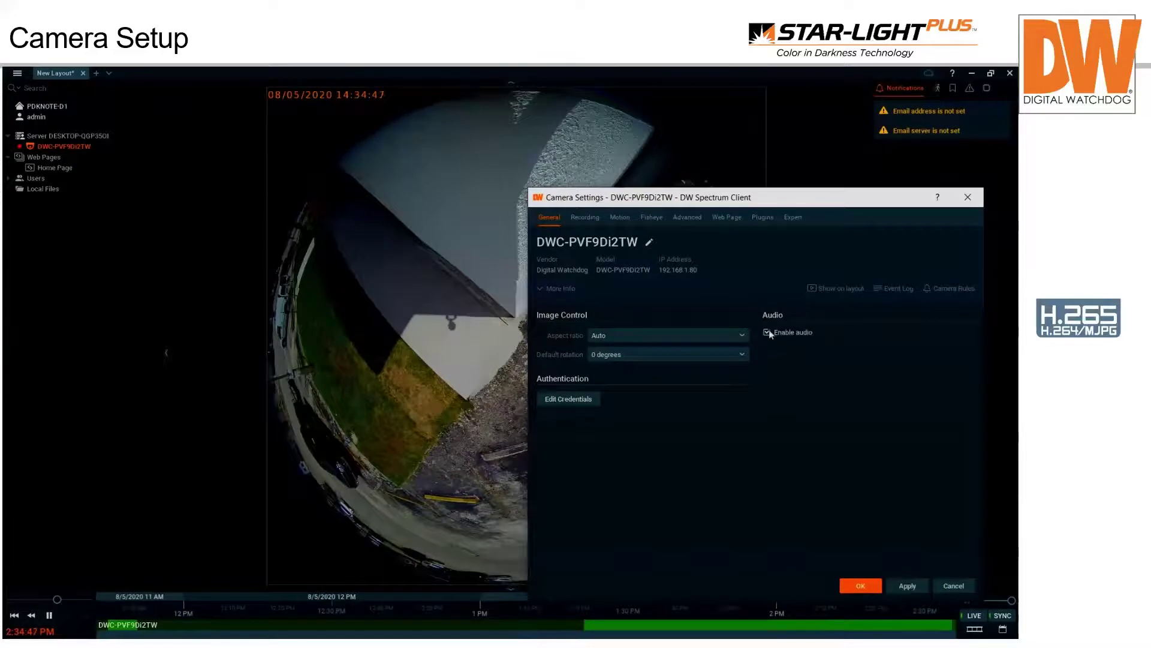
click(910, 586)
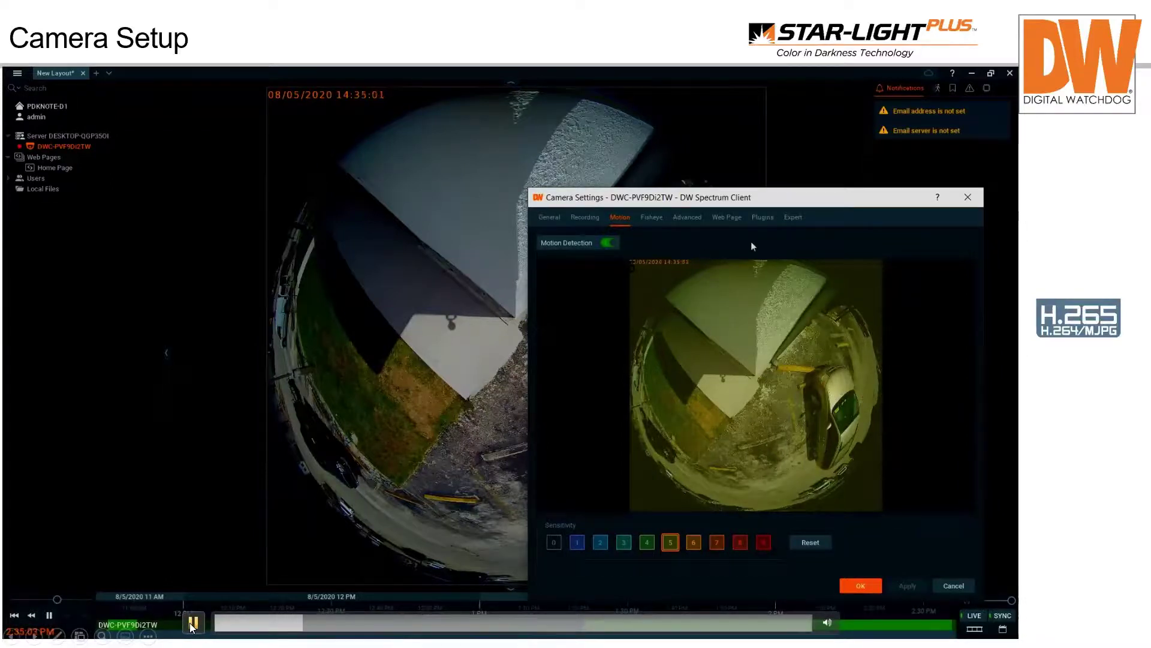
- Set motion sensitivity 0 over the date stamp and the dark upper-left corner of the camera image
click(554, 542)
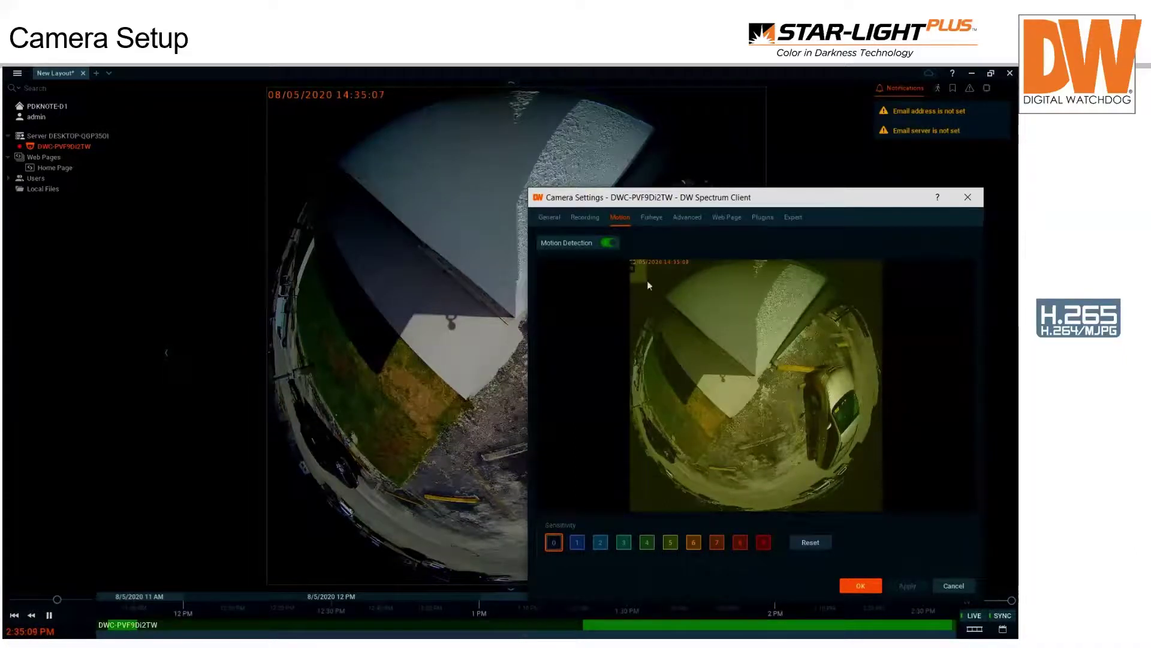
drag(671, 293, 670, 291)
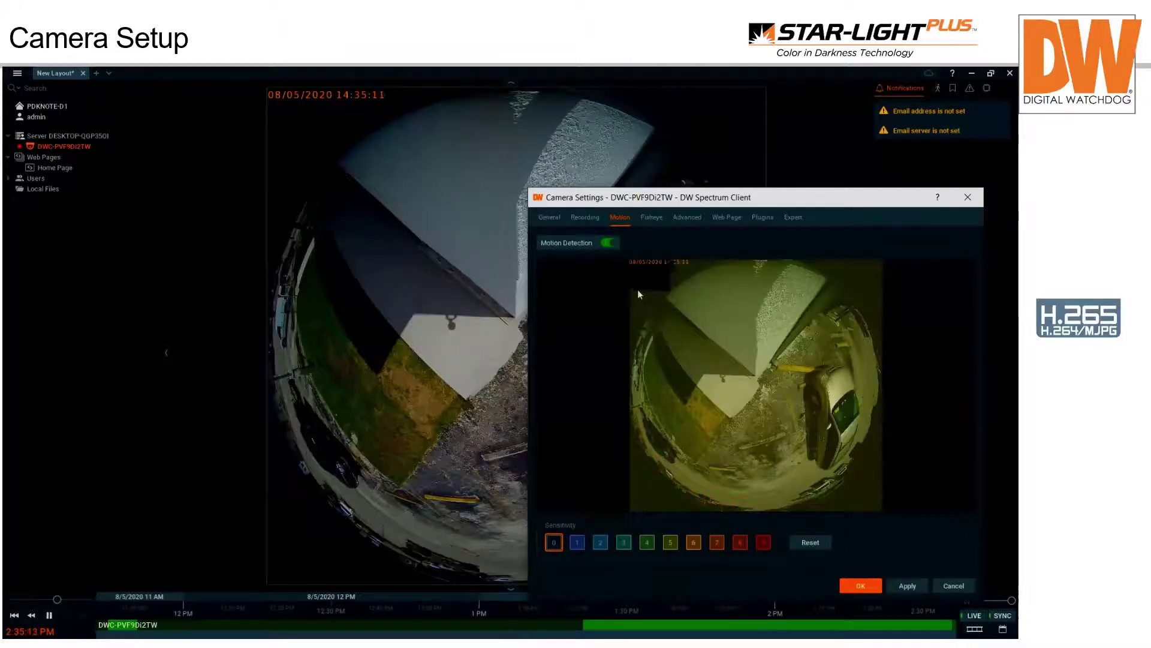
drag(630, 294, 652, 324)
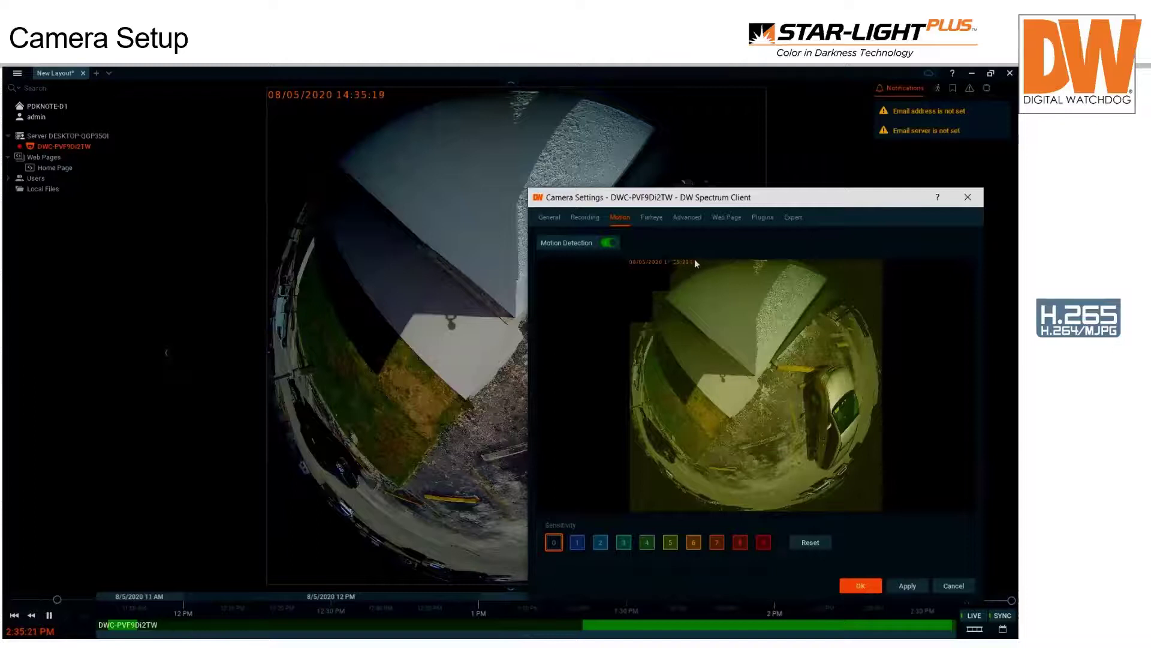
- Cover the building roof at the top of the camera image with motion sensitivity 0 areas, following its tapering outline
drag(694, 258, 750, 324)
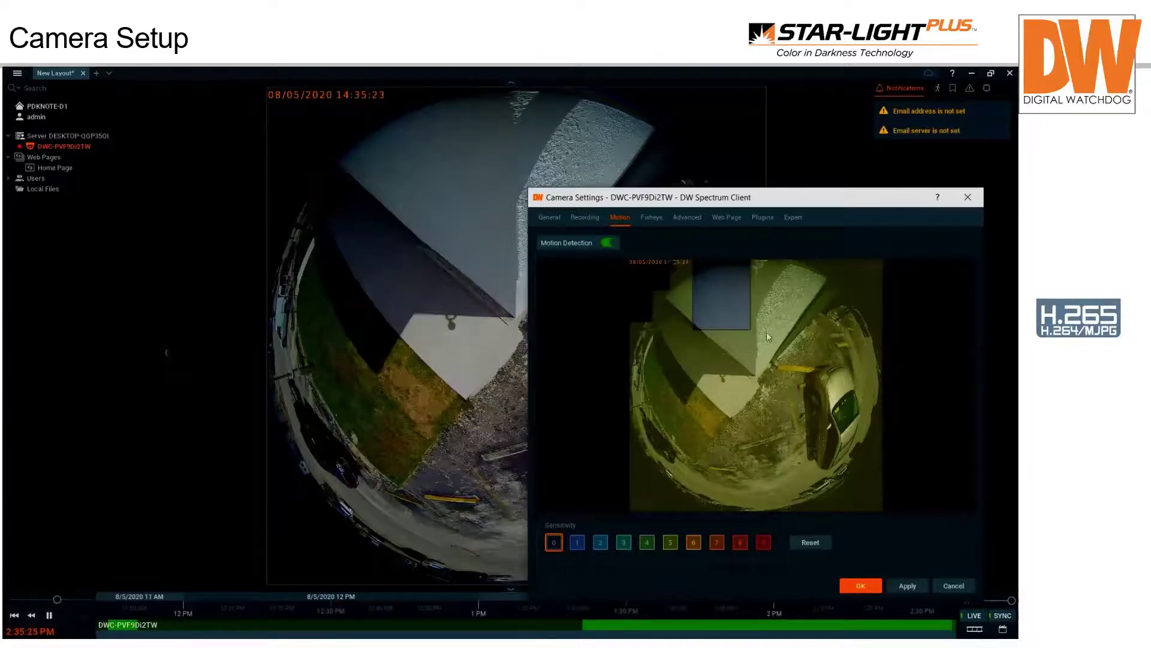
drag(751, 266, 784, 336)
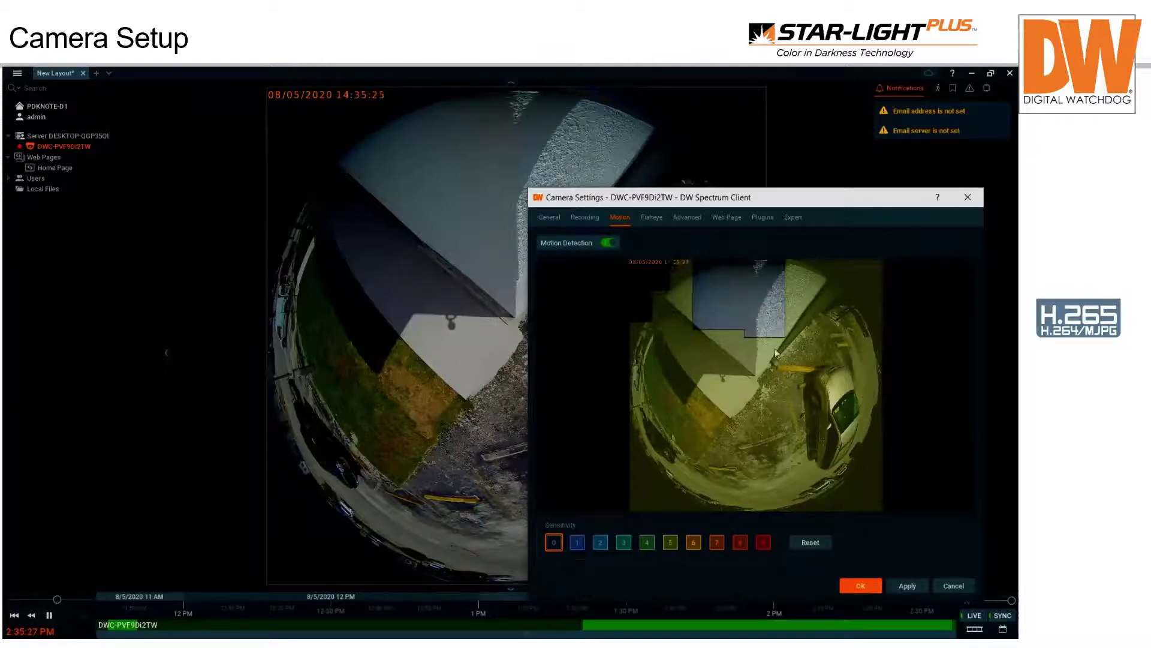
drag(785, 260, 809, 308)
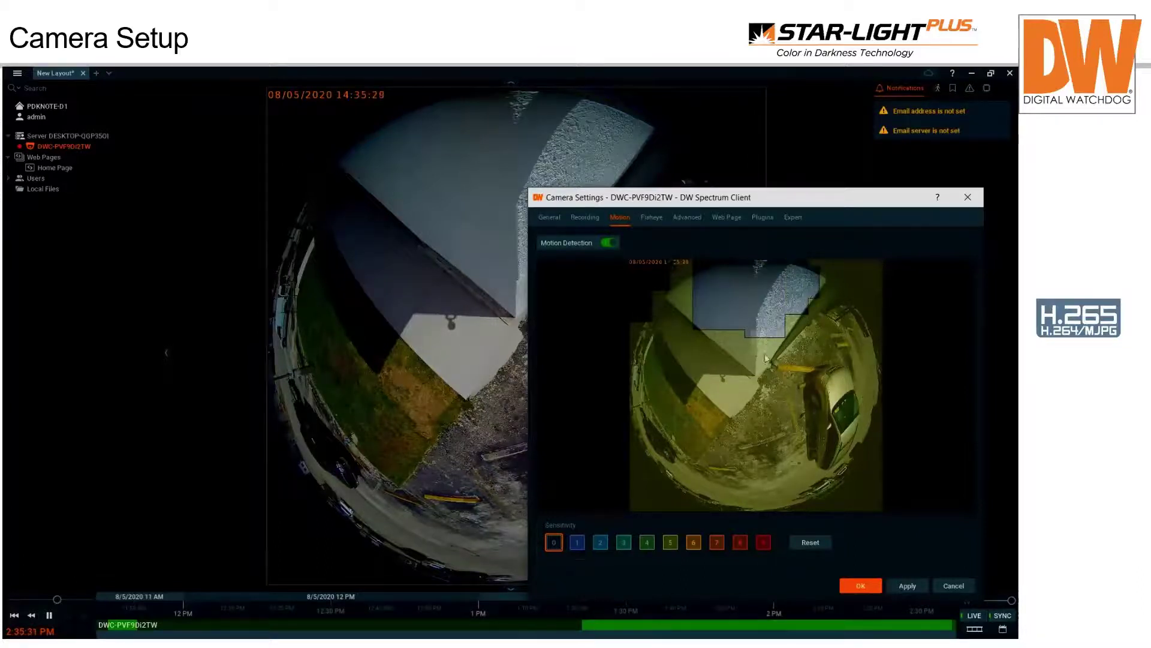
drag(751, 330, 773, 373)
drag(726, 332, 750, 360)
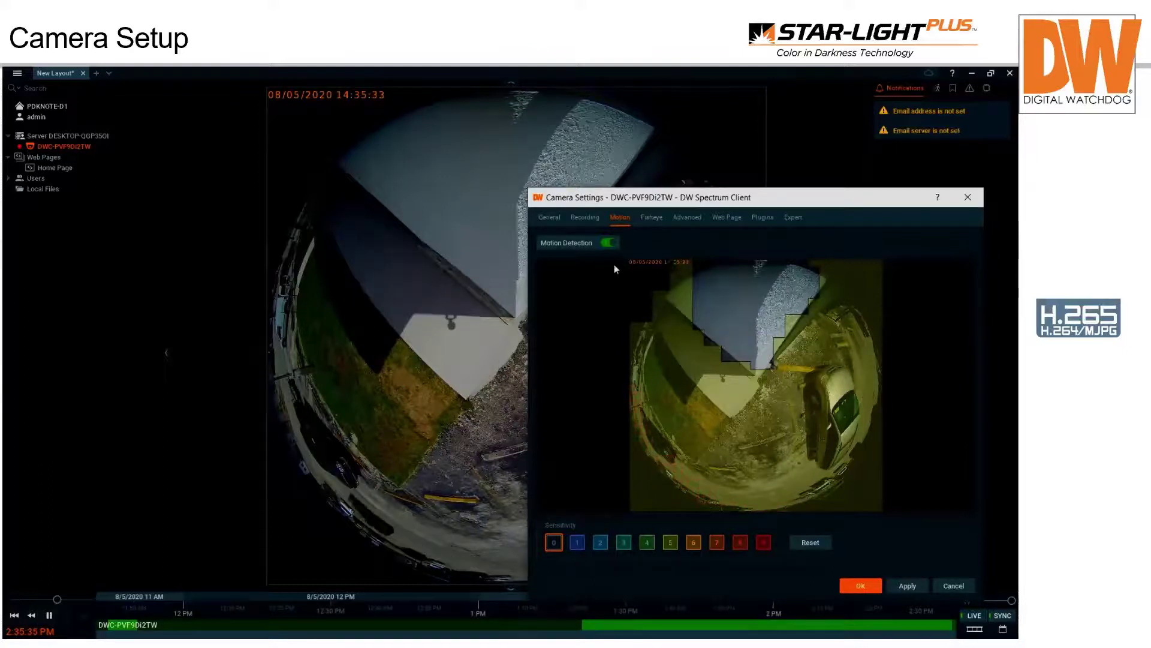
drag(674, 264, 697, 316)
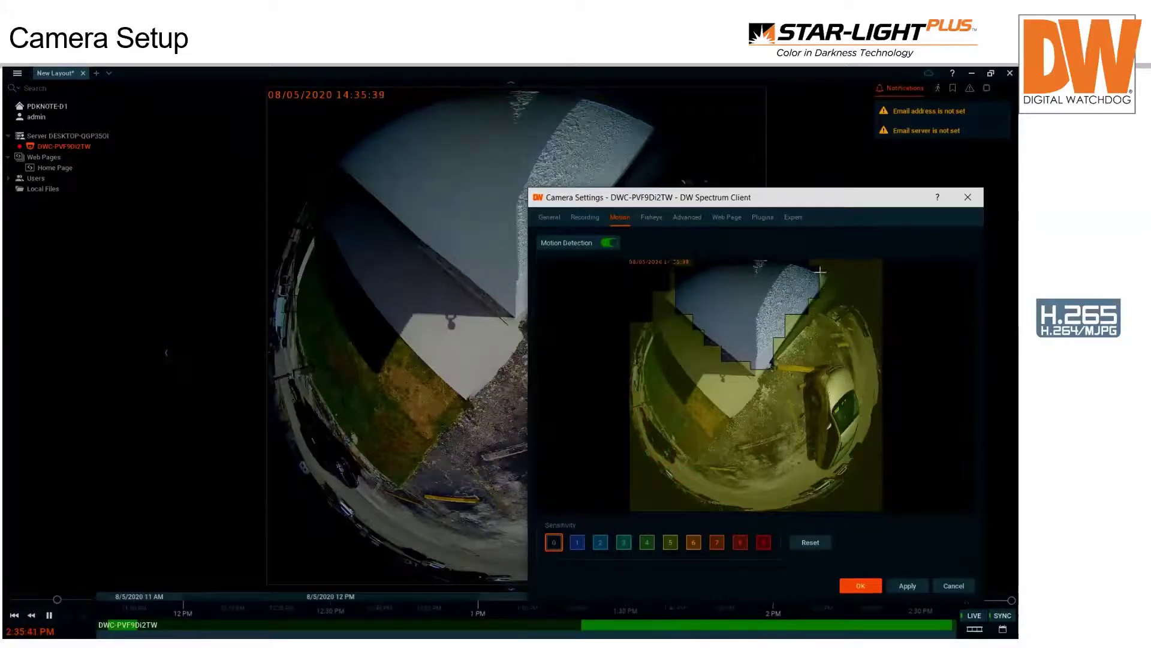
- Extend the motion sensitivity 0 area over the upper-right part of the roof in the camera image and apply the change
drag(804, 259, 886, 295)
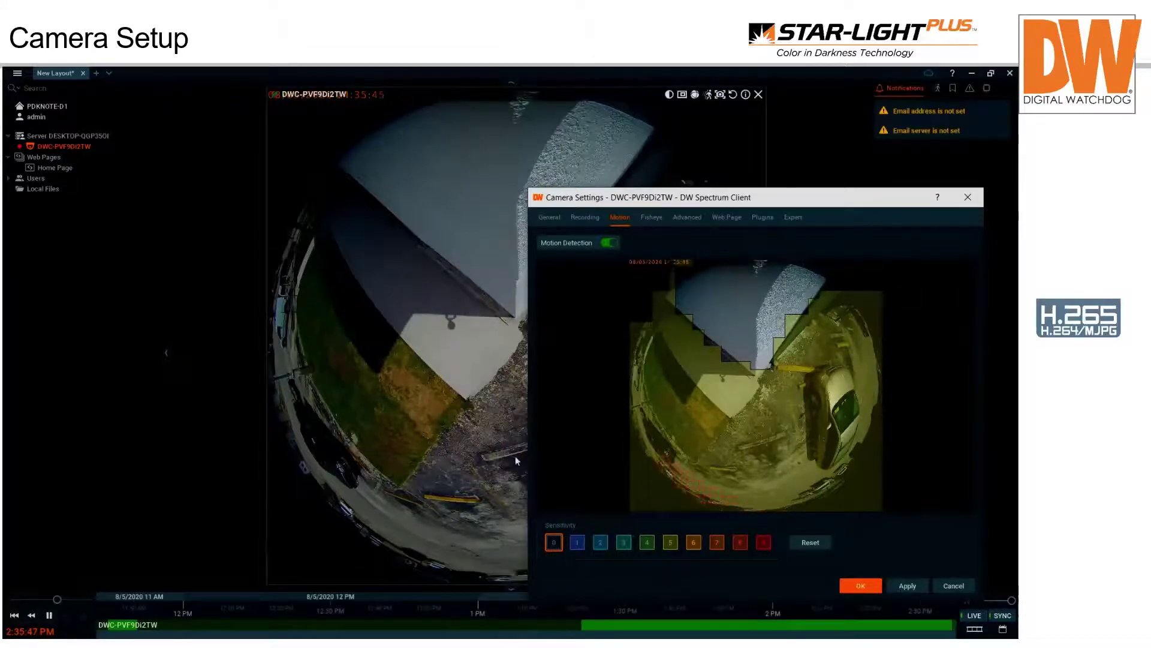
click(907, 586)
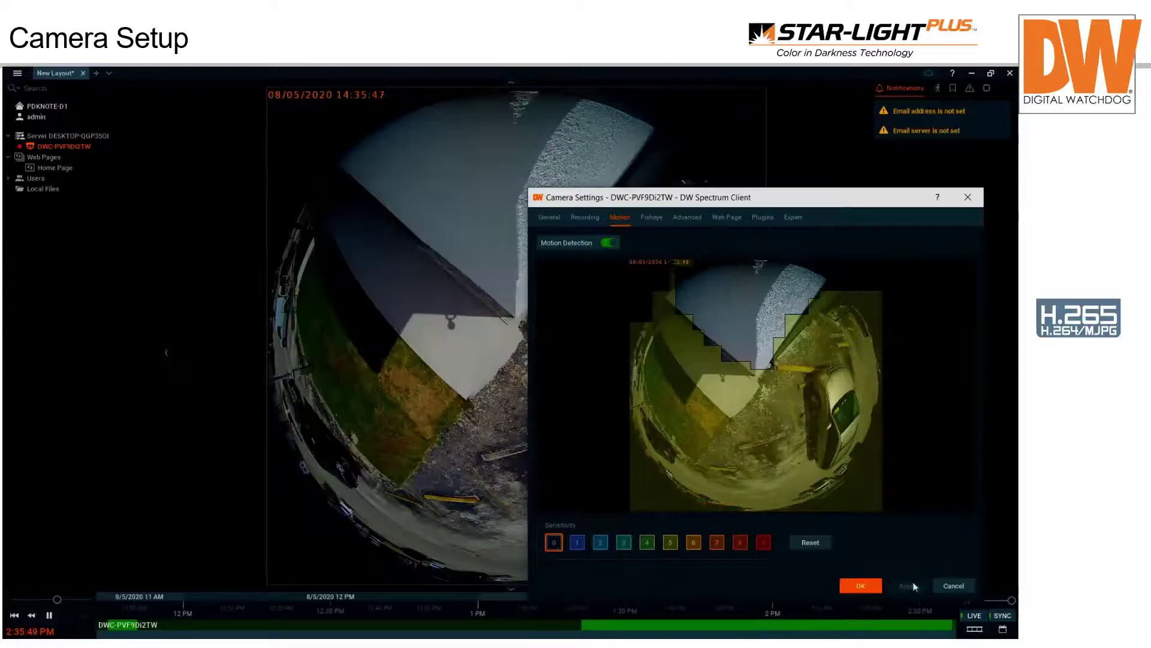
- Adjust the size of the fisheye dewarping circle to fit the camera image and apply the calibration
click(649, 220)
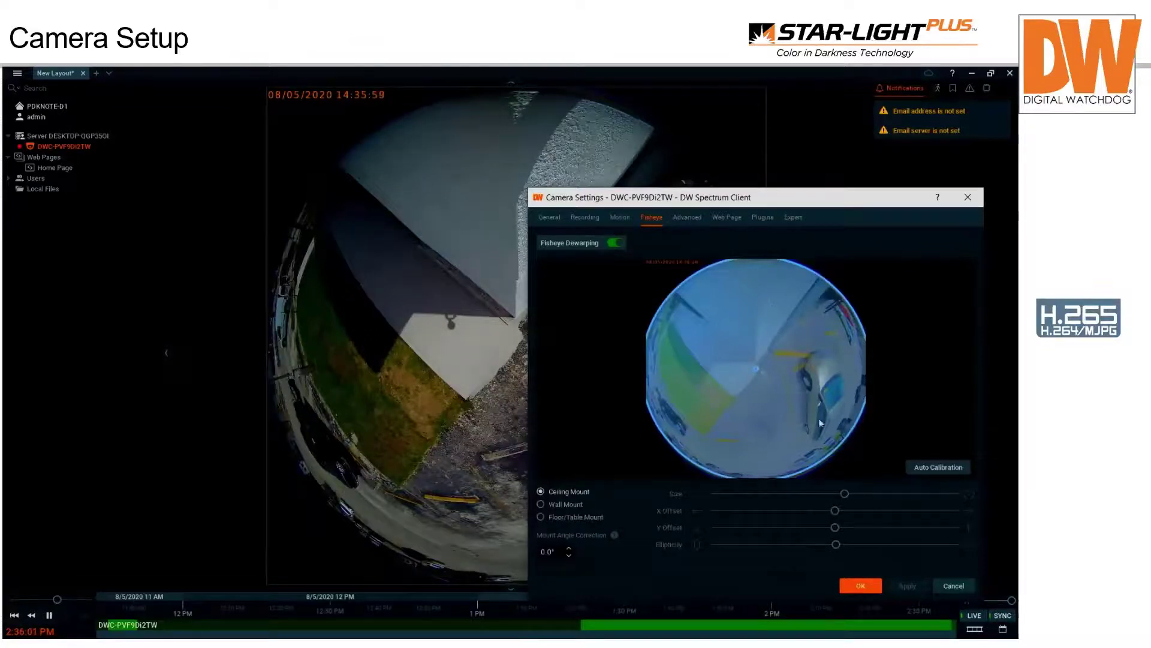
click(846, 494)
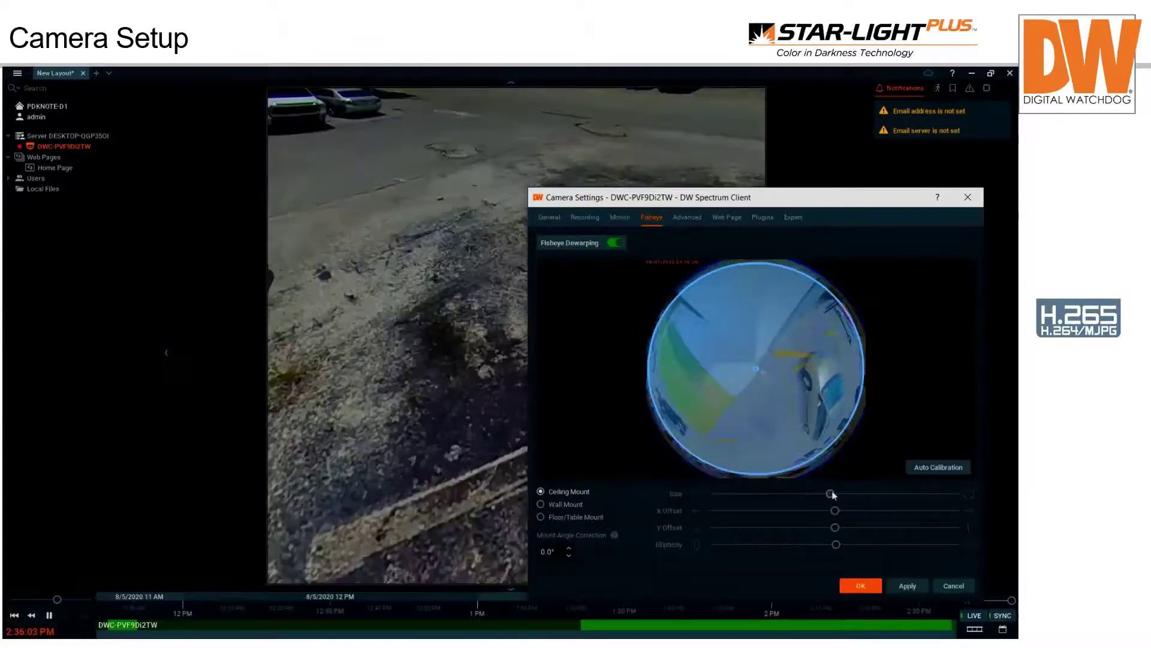
drag(846, 494, 850, 496)
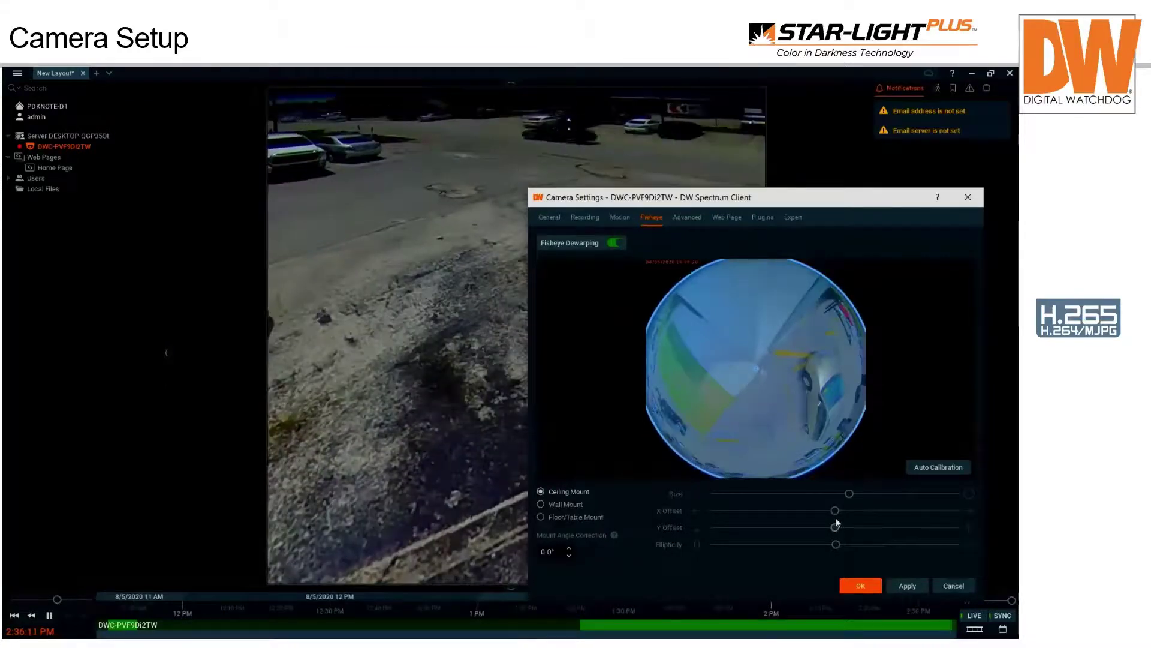
click(918, 587)
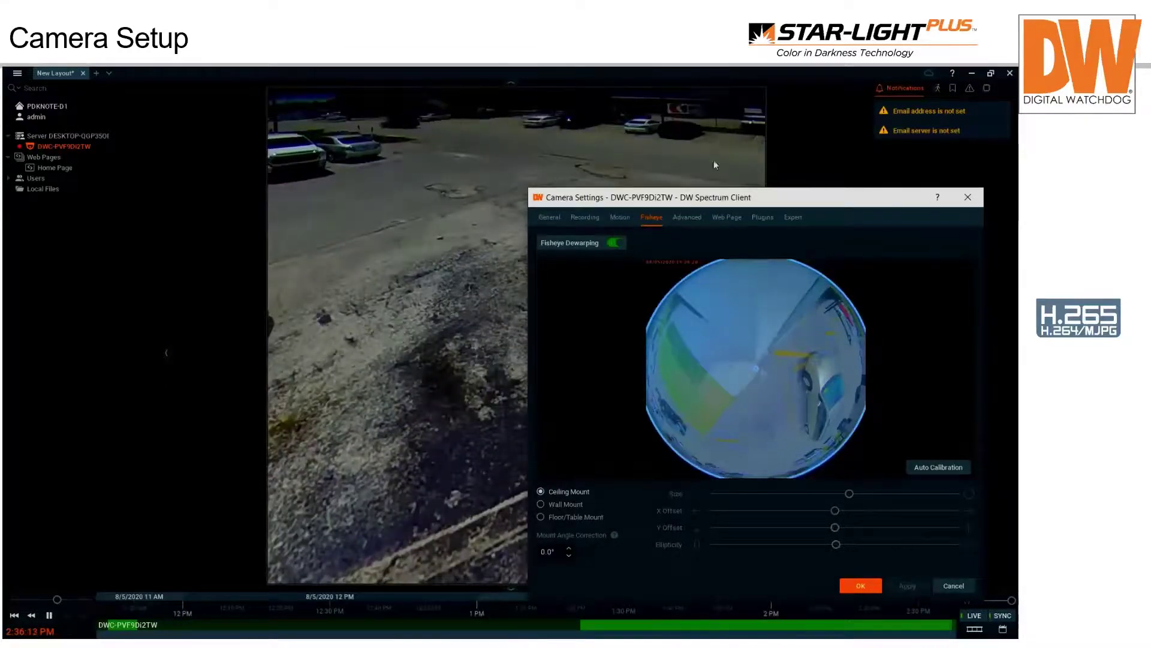
- Set the primary stream's codec to H265 in the advanced camera settings and show the stream information on the camera view
click(694, 217)
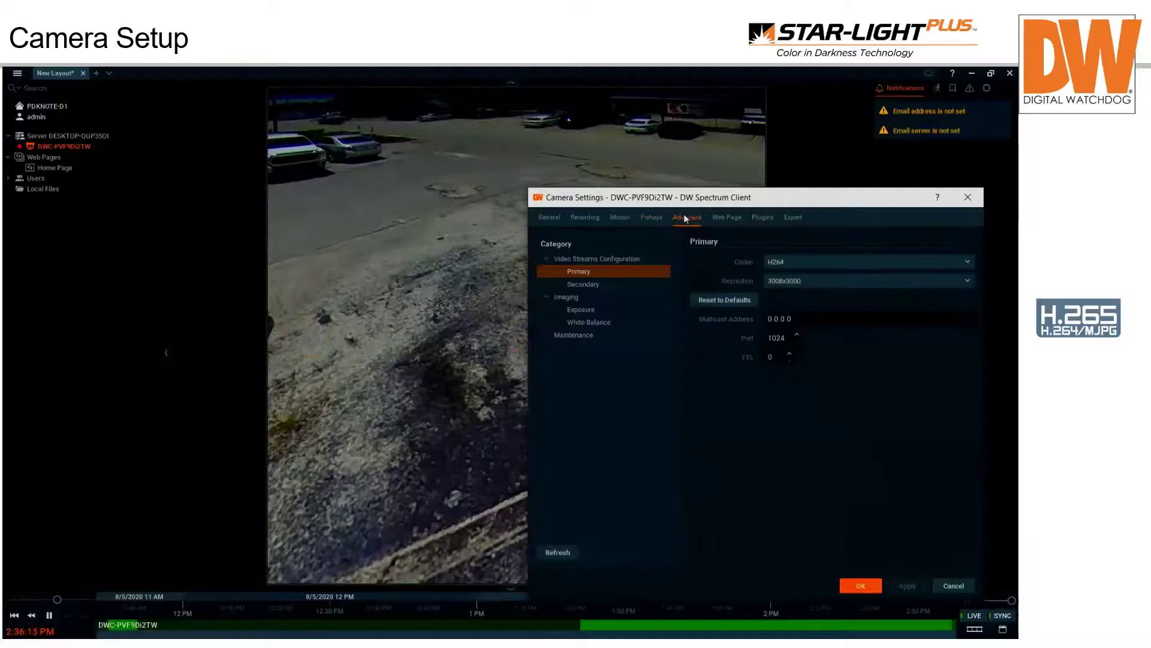
click(794, 262)
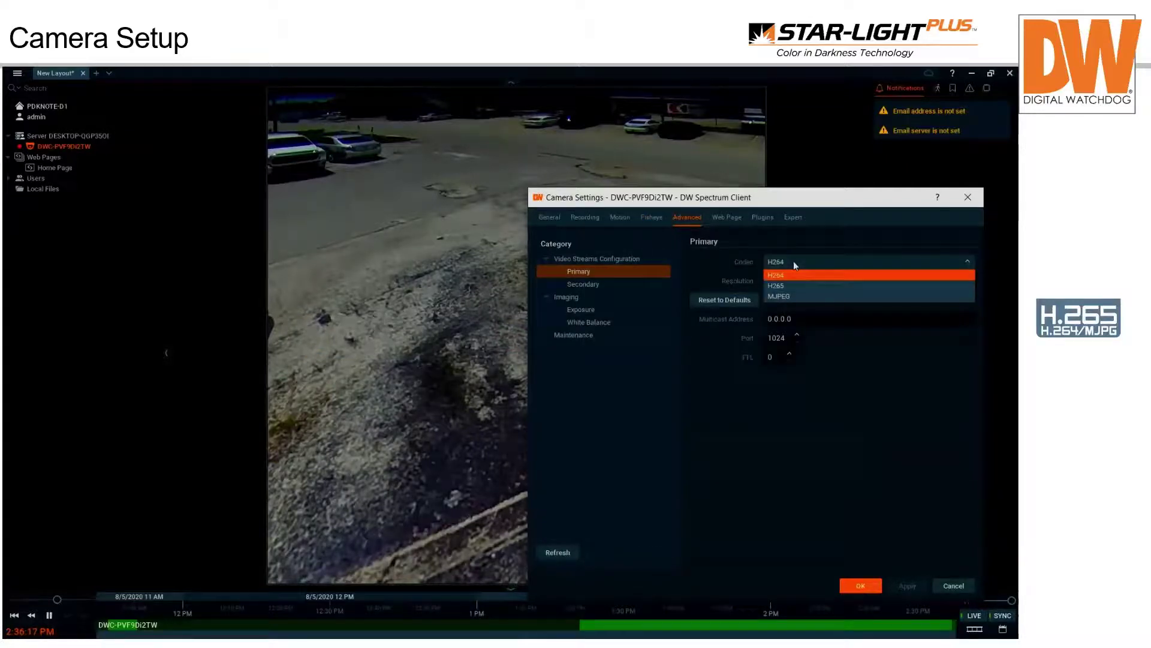
click(786, 285)
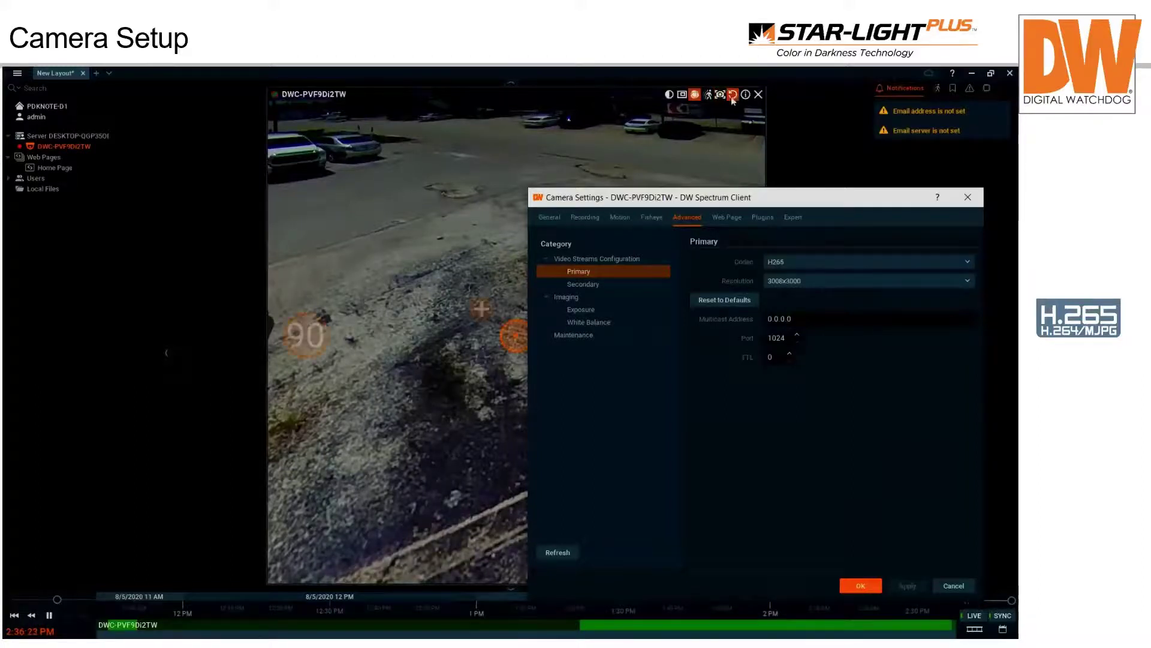
click(437, 321)
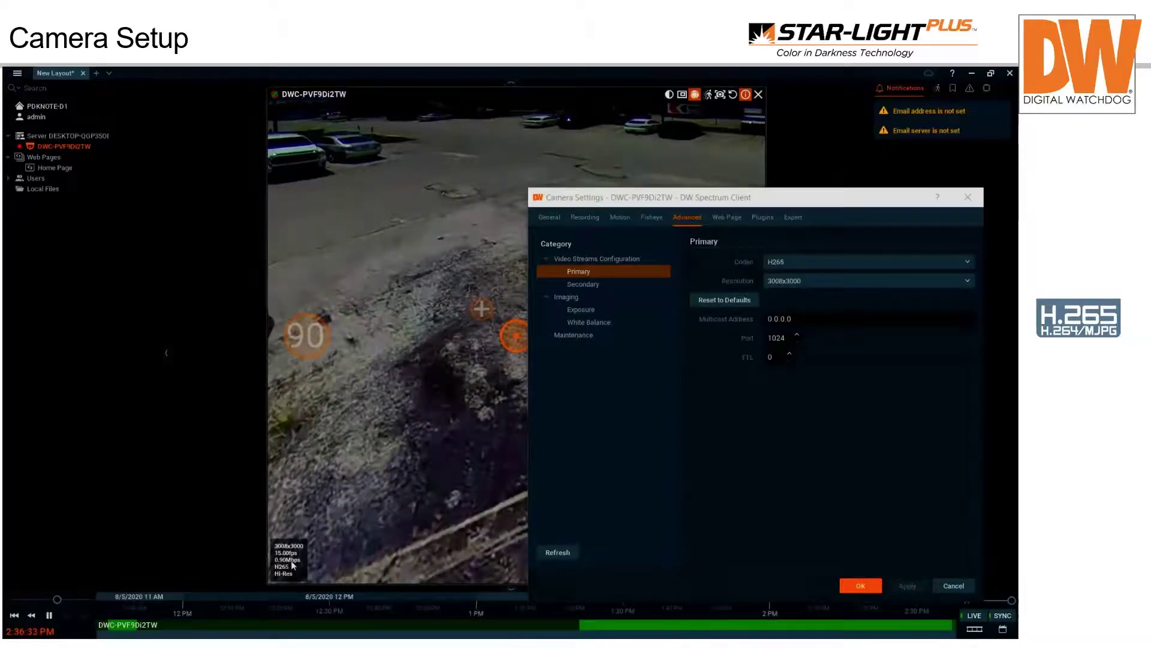
- Review the camera web page's Video & Audio entries, the analytics plugin settings and the expert camera settings
click(732, 216)
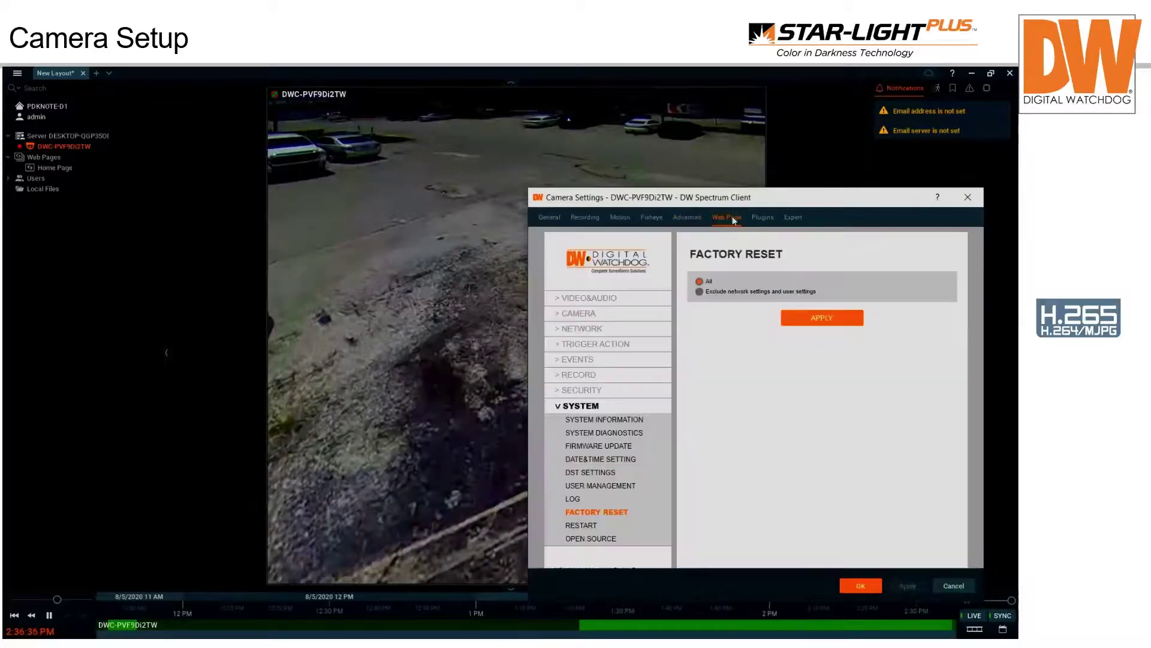
click(616, 297)
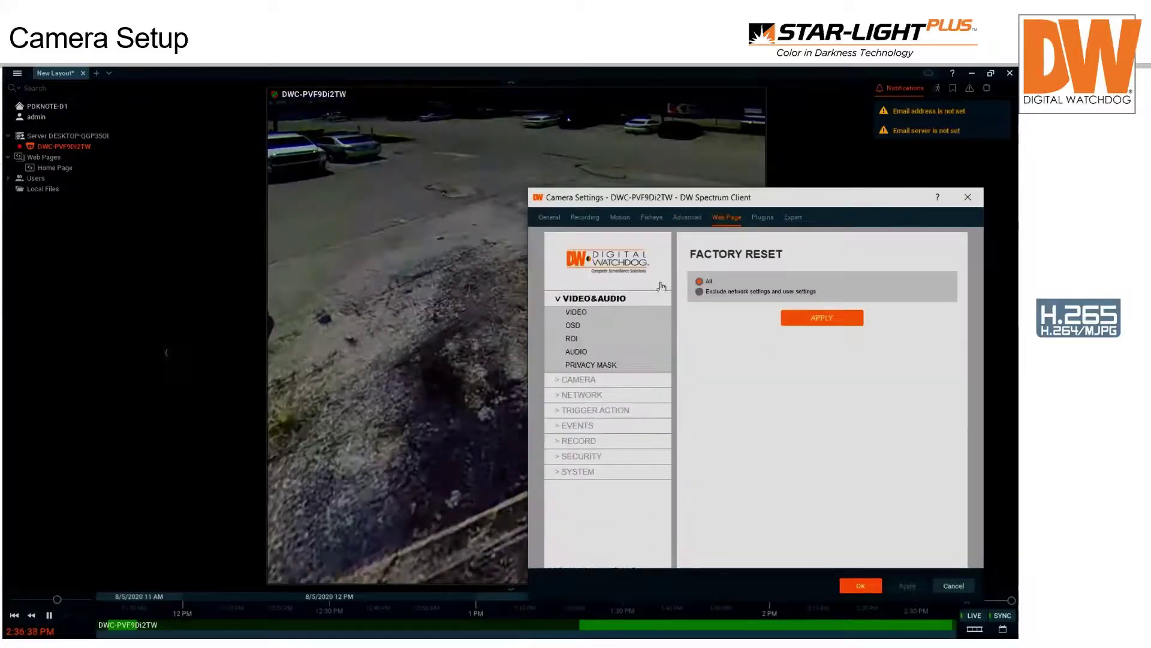
click(762, 217)
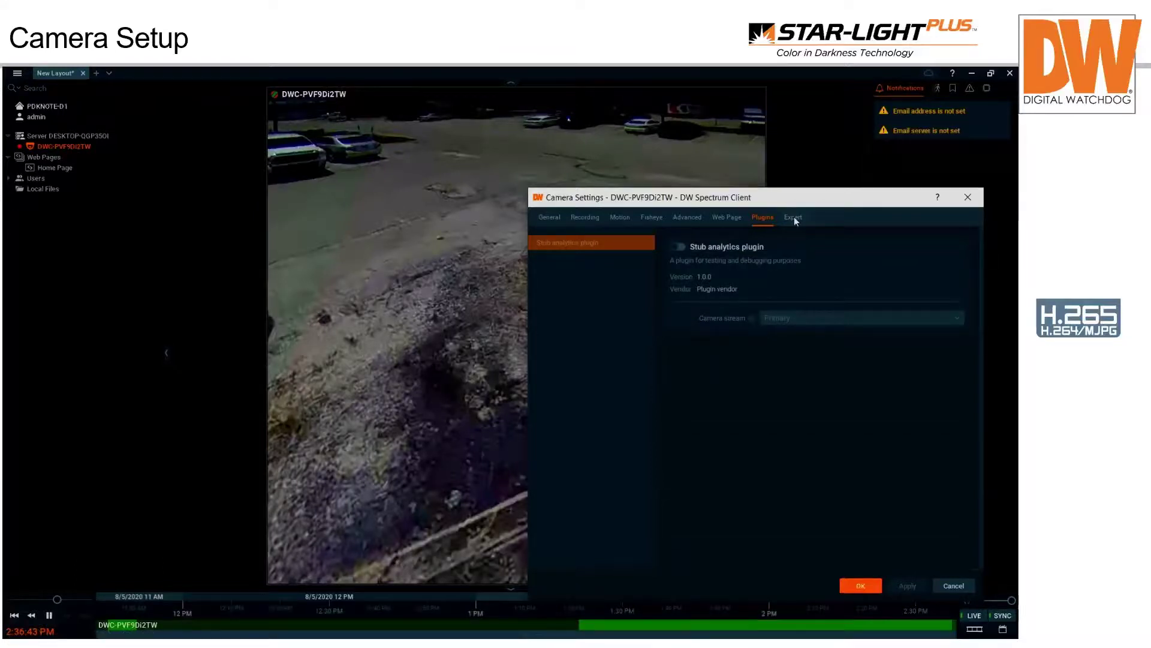
mouse_move(635, 358)
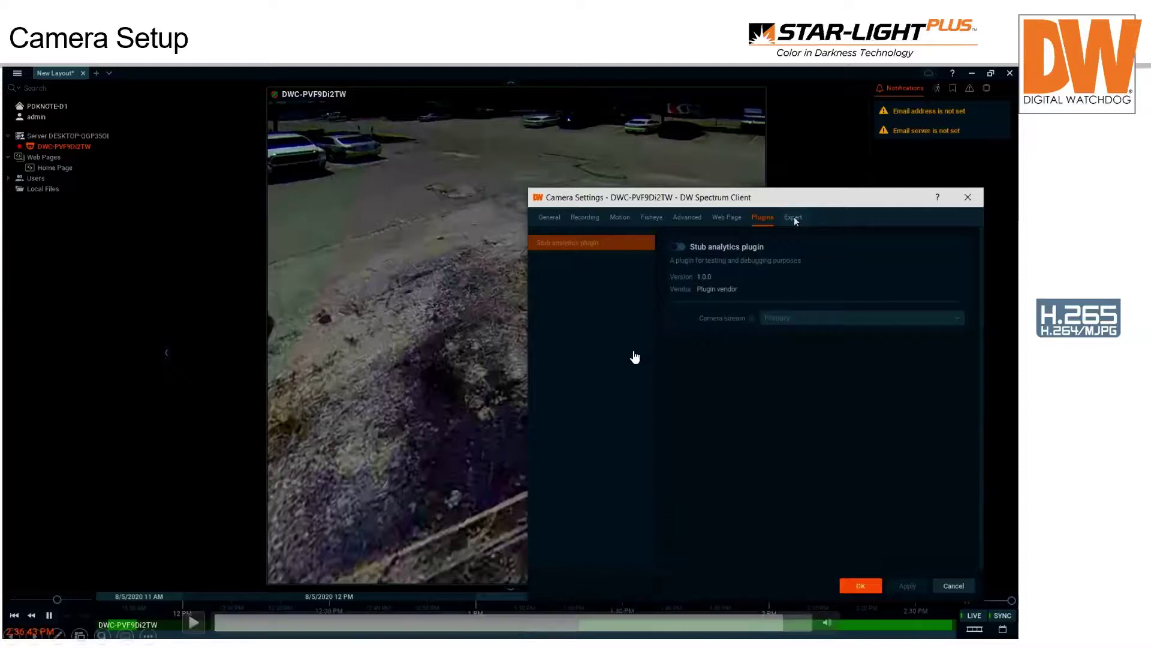
click(194, 623)
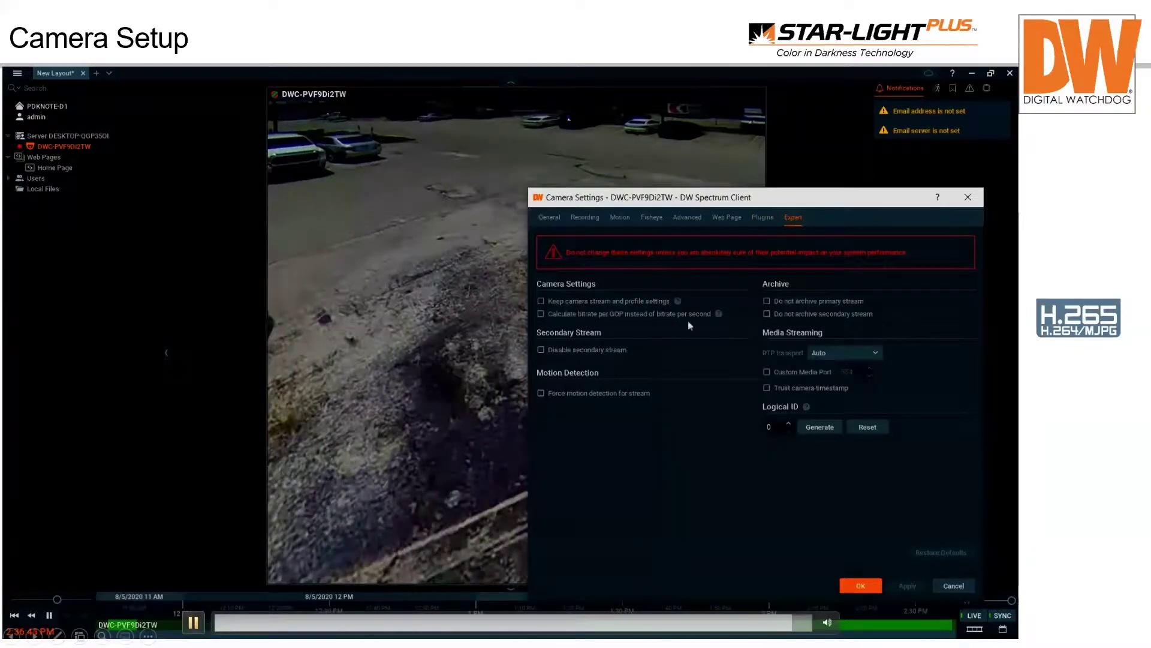
click(759, 585)
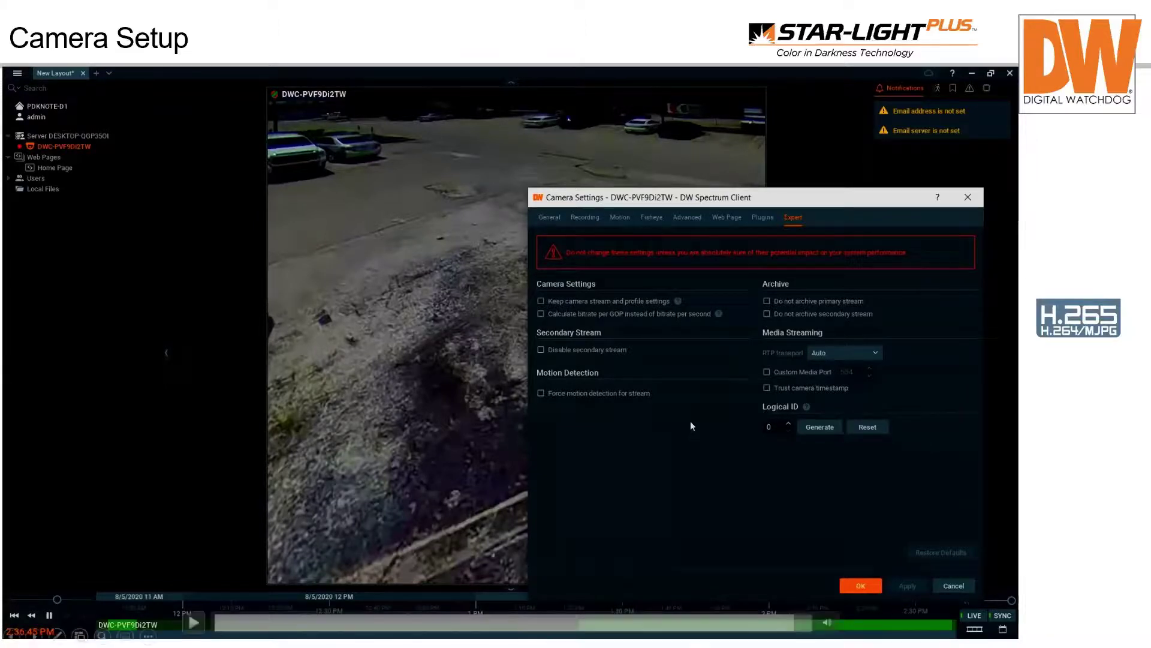
click(194, 623)
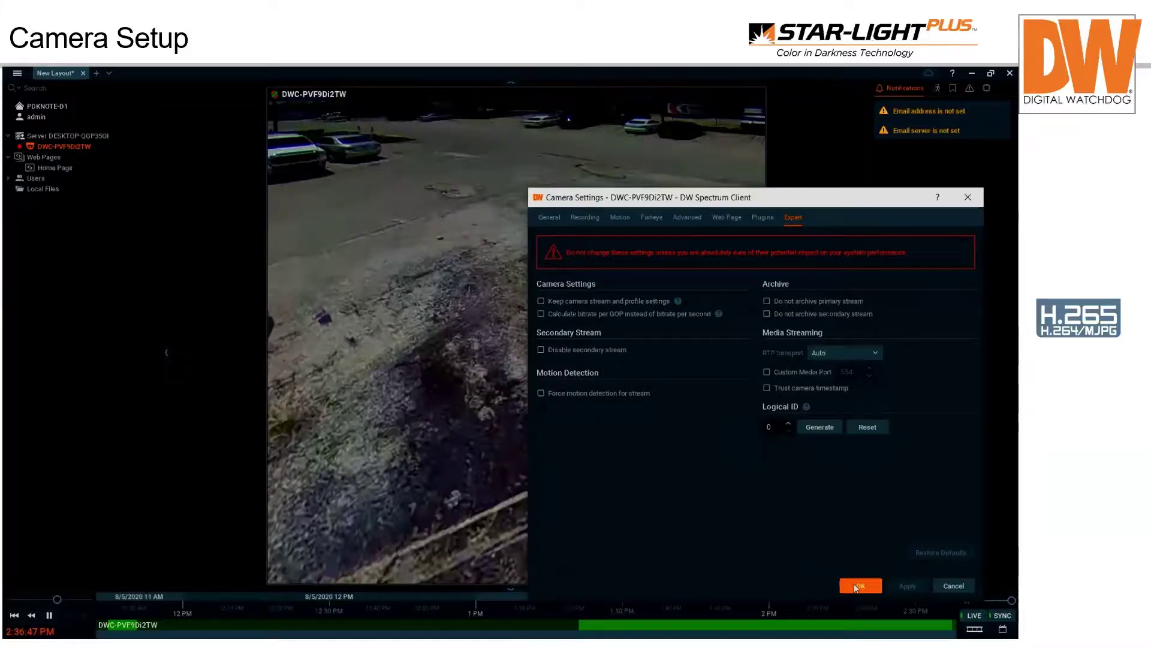
mouse_move(981, 433)
mouse_move(749, 462)
mouse_move(478, 232)
mouse_move(200, 496)
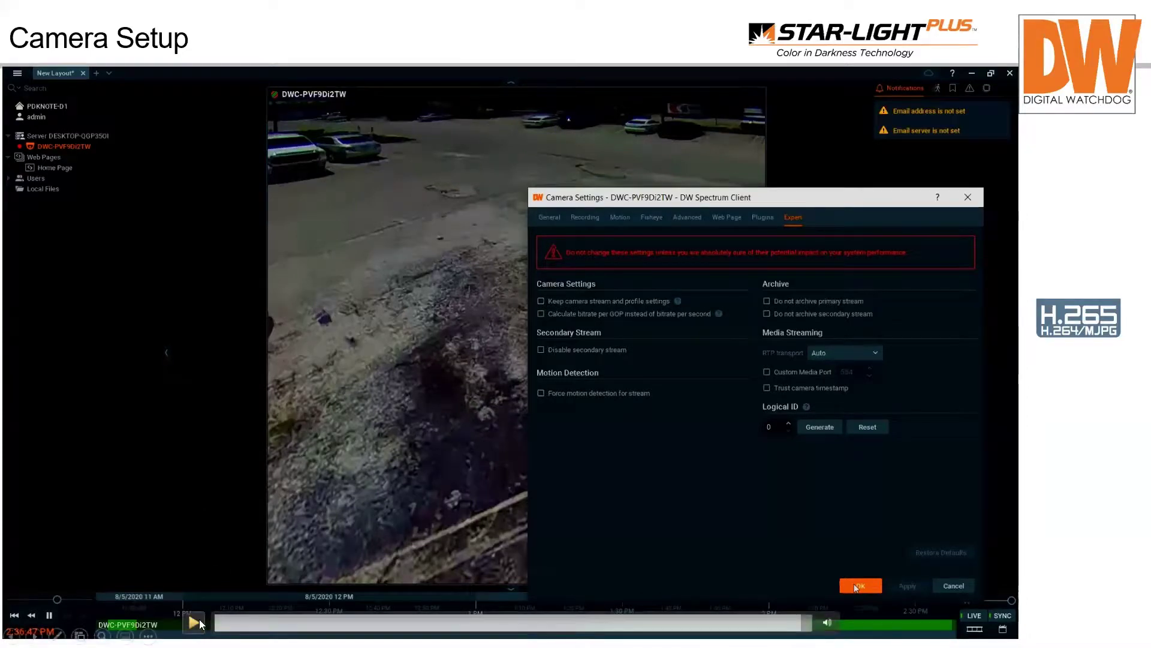
click(199, 620)
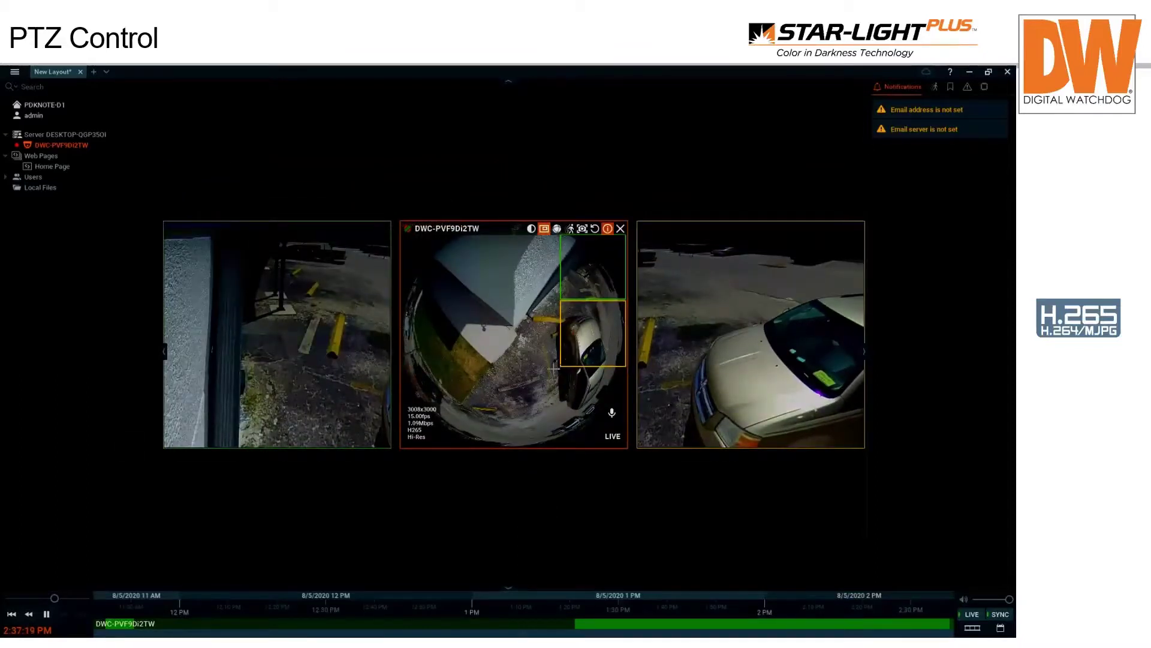
- Create zoom windows on the fisheye view over the dark van at lower right, the roof at upper left and the grass below it
drag(548, 363, 628, 447)
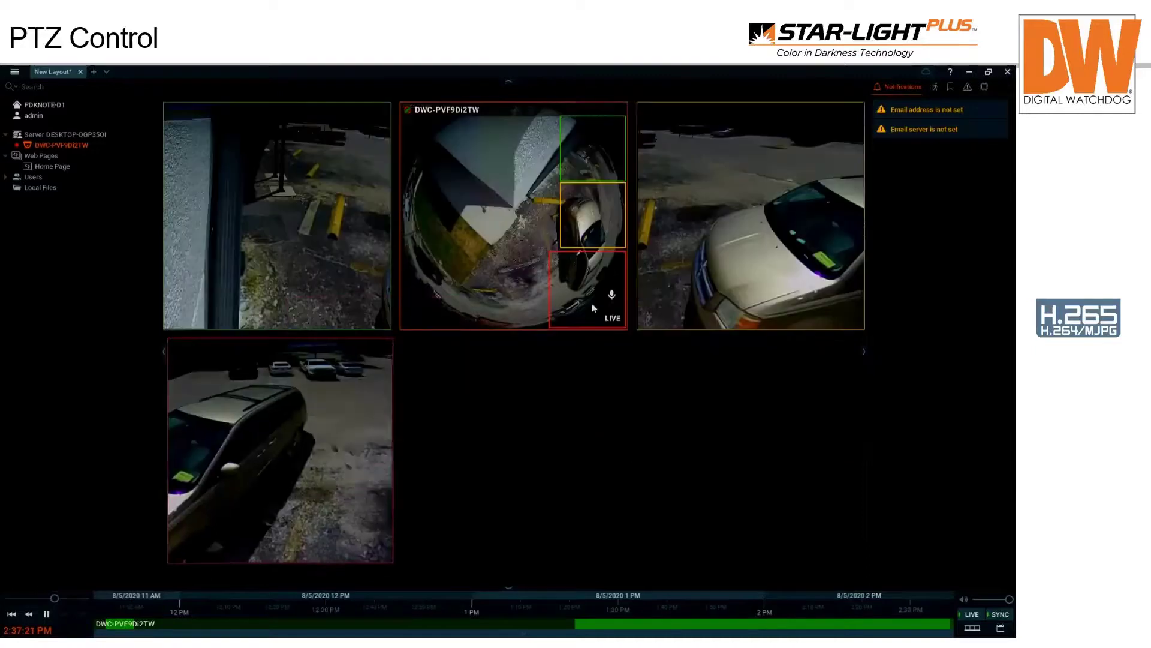
mouse_move(417, 138)
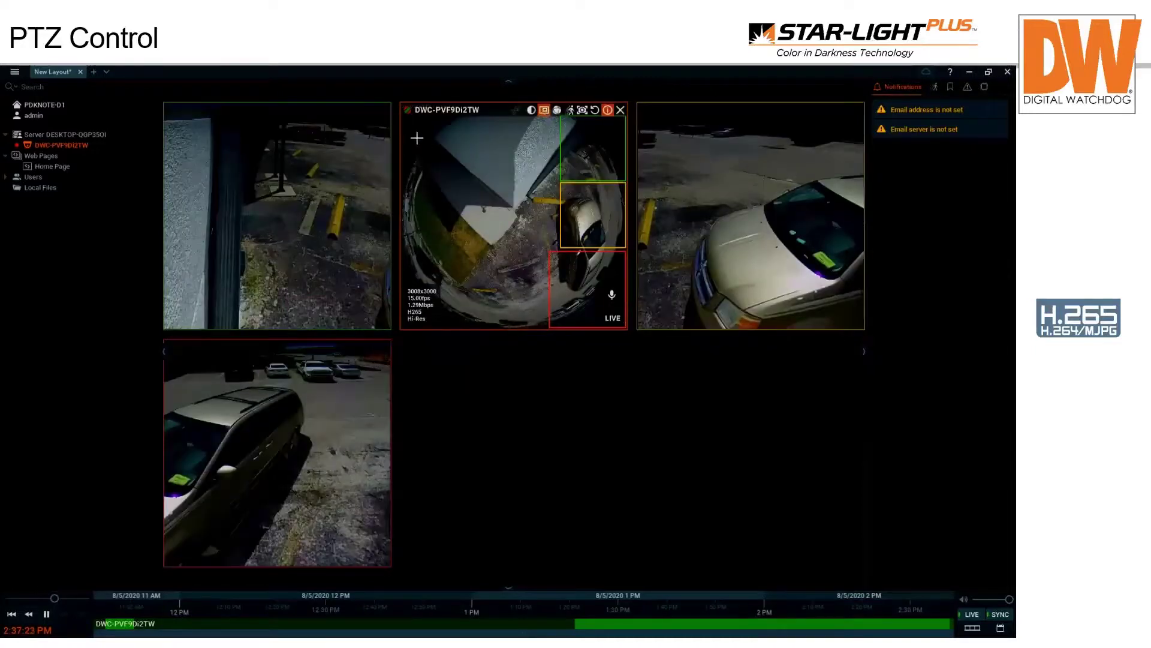
drag(406, 119, 501, 198)
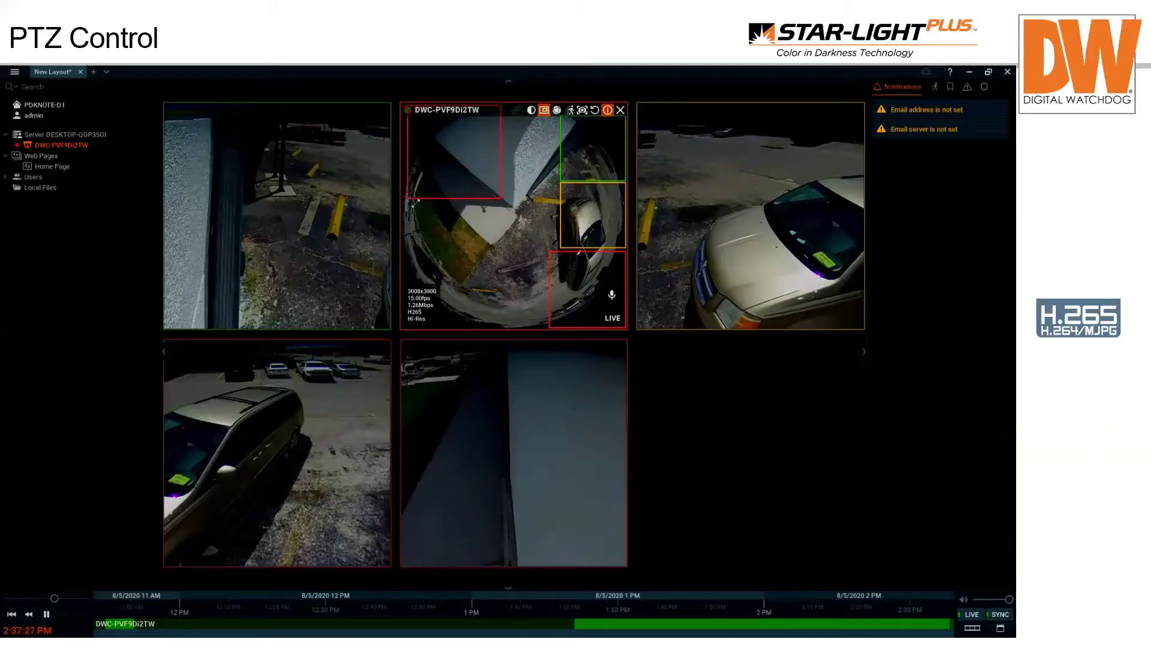
drag(408, 198, 502, 289)
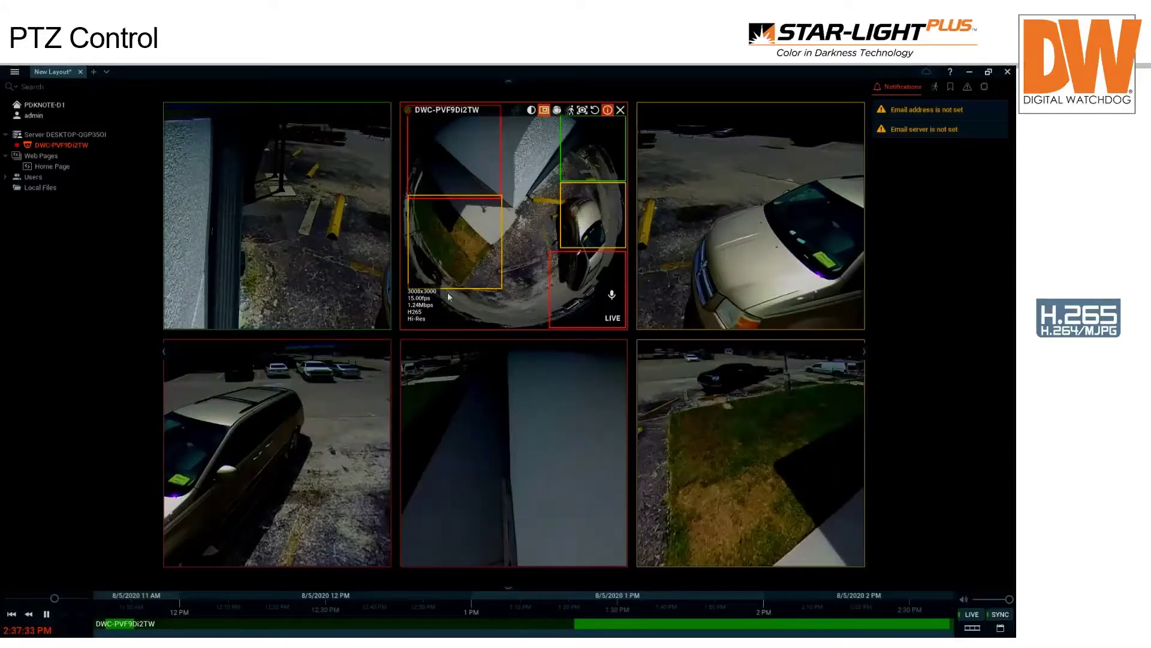
- Add zoom windows over the fisheye view's lower-left grass, bottom edge and centre, shifting the central one down onto the pavement
drag(525, 332, 525, 330)
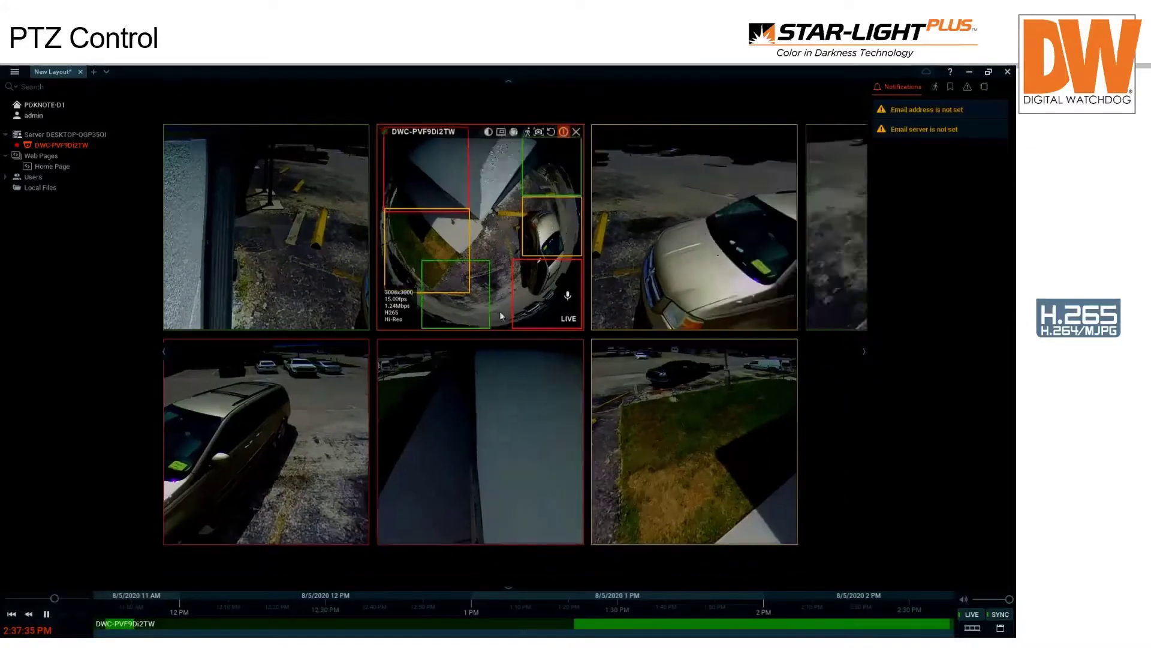
drag(406, 308, 380, 282)
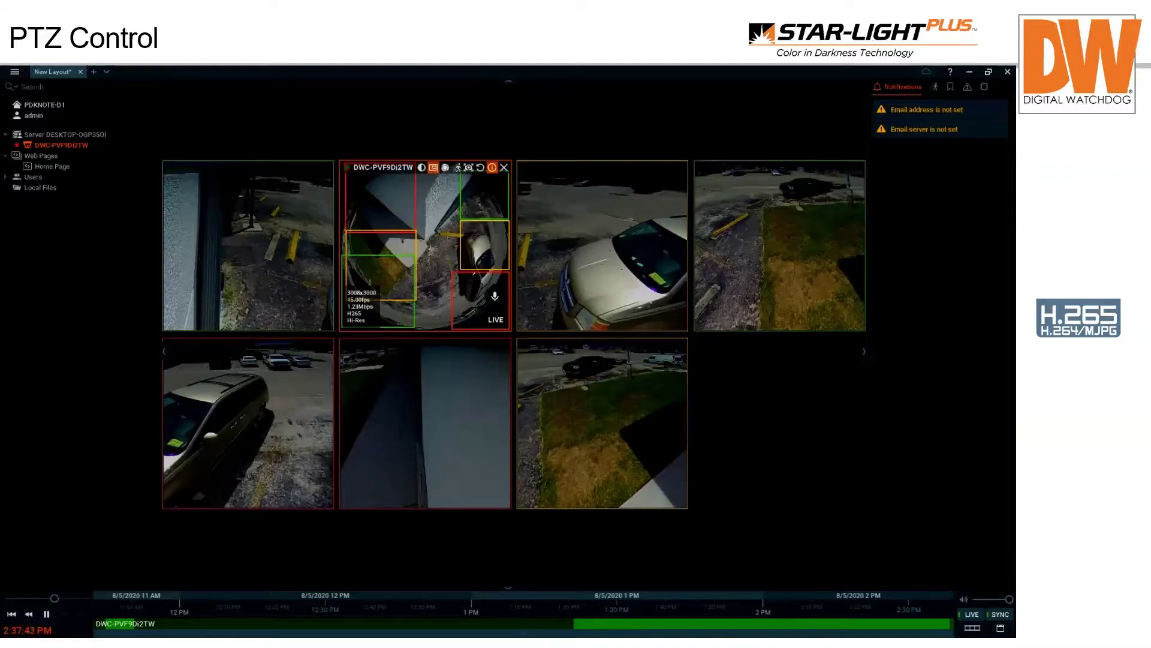
click(393, 246)
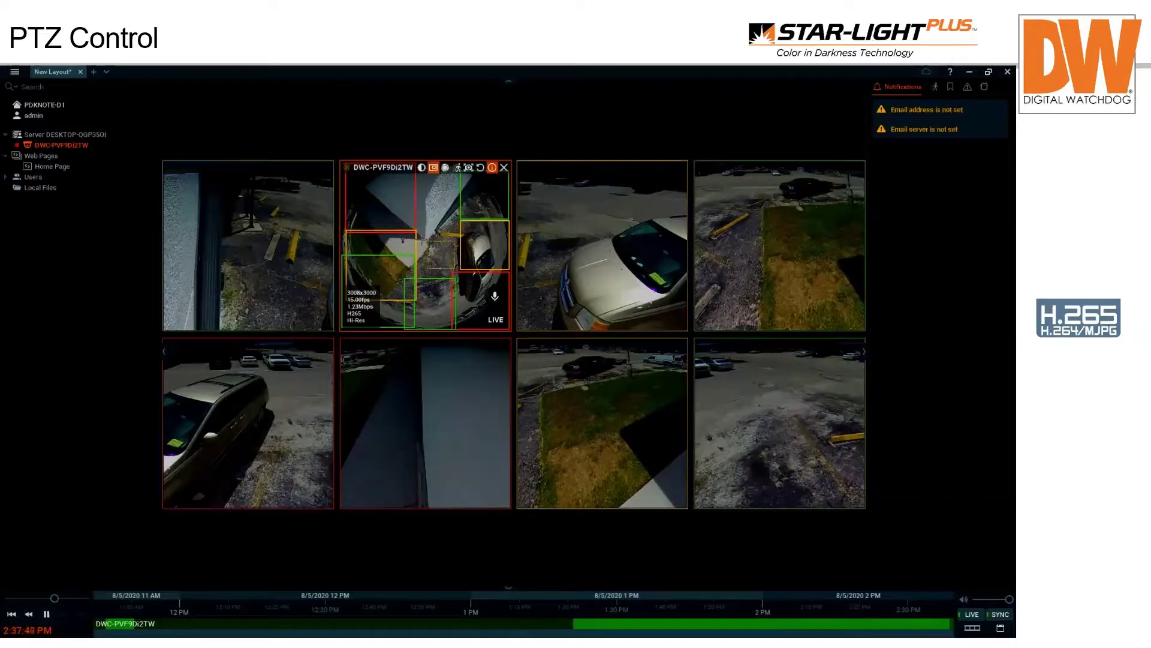
click(438, 242)
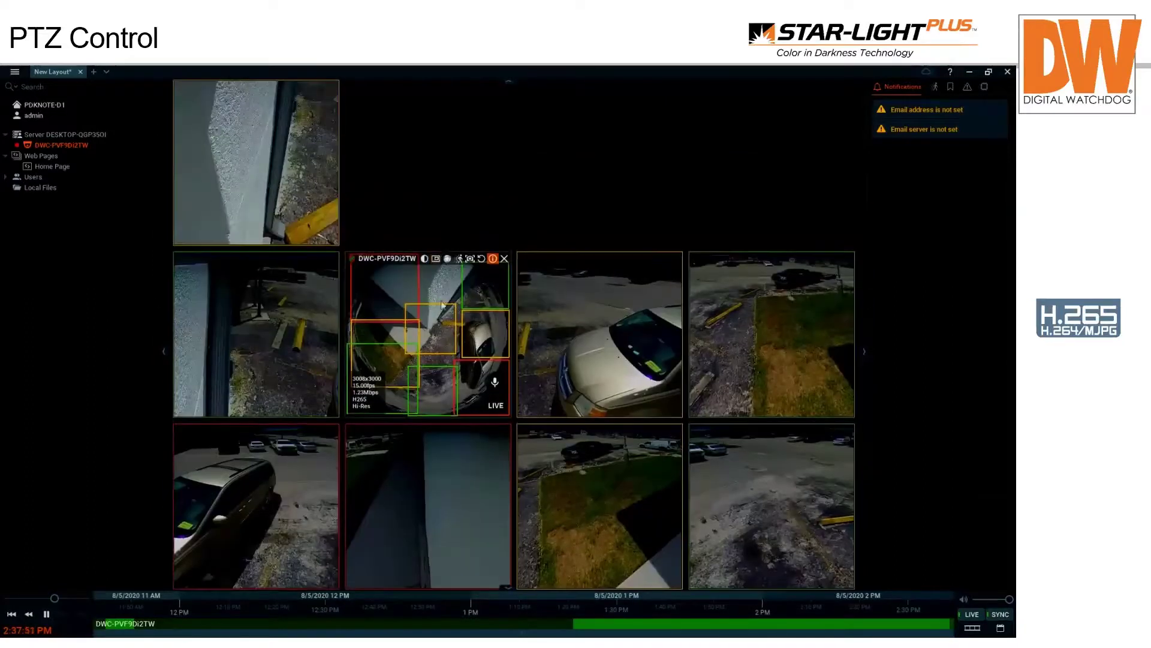
drag(442, 304, 446, 319)
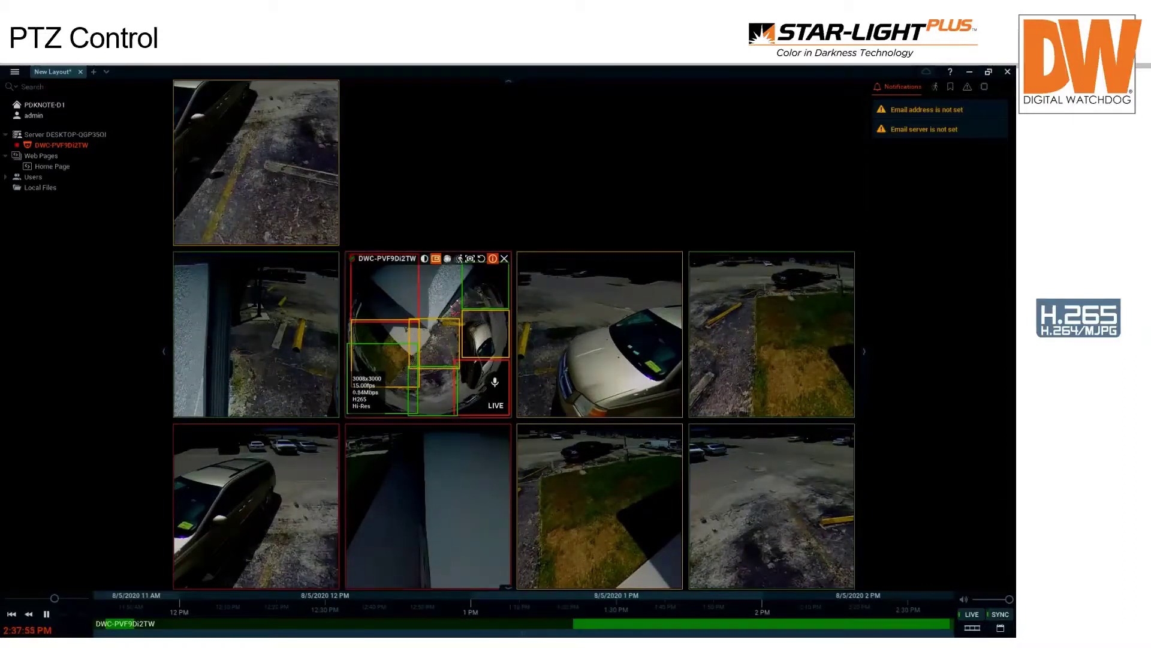
- Add a zoom window at the roof's right edge in the fisheye view and enlarge it to cover the upper roof
click(454, 306)
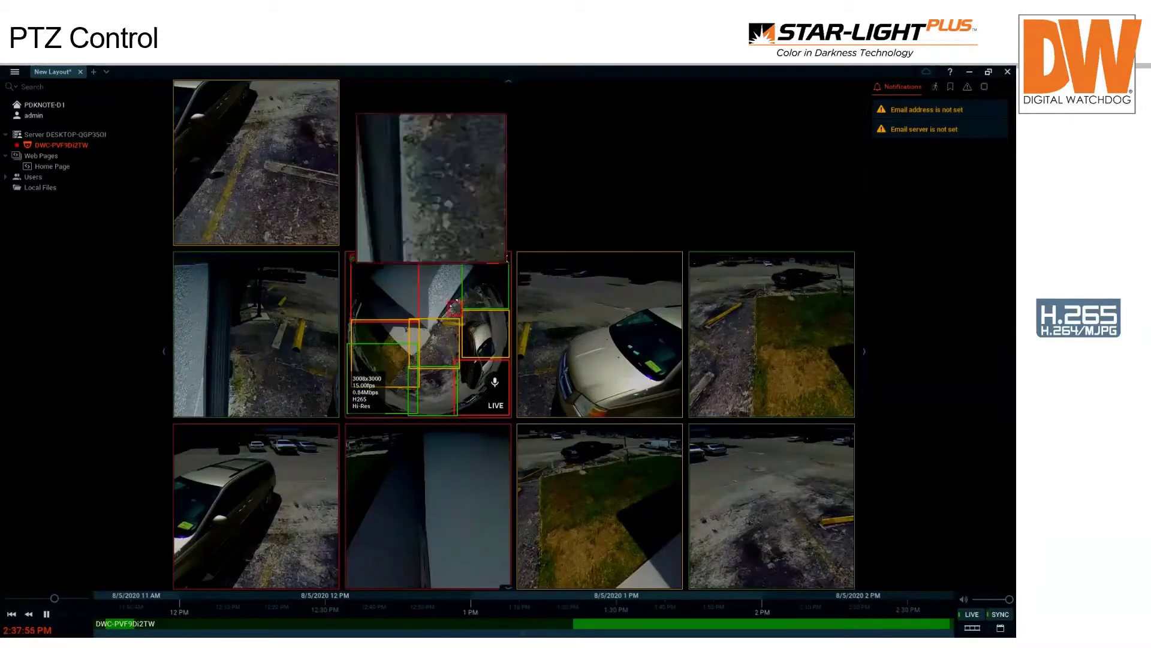
click(451, 304)
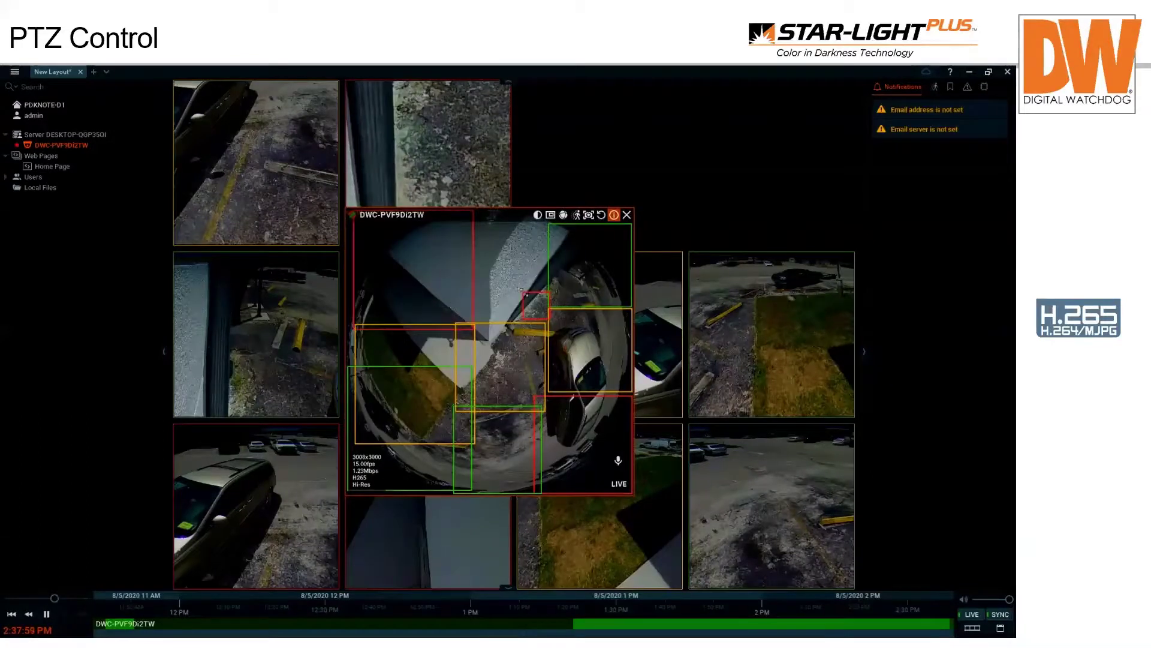
drag(522, 289, 458, 216)
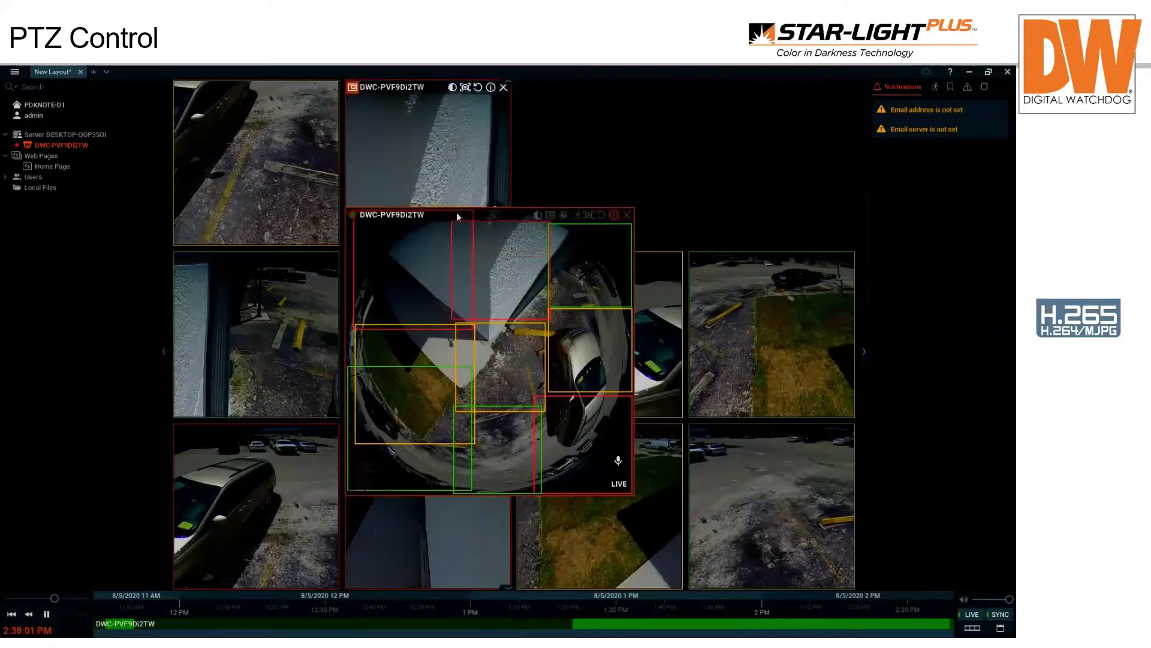
click(541, 169)
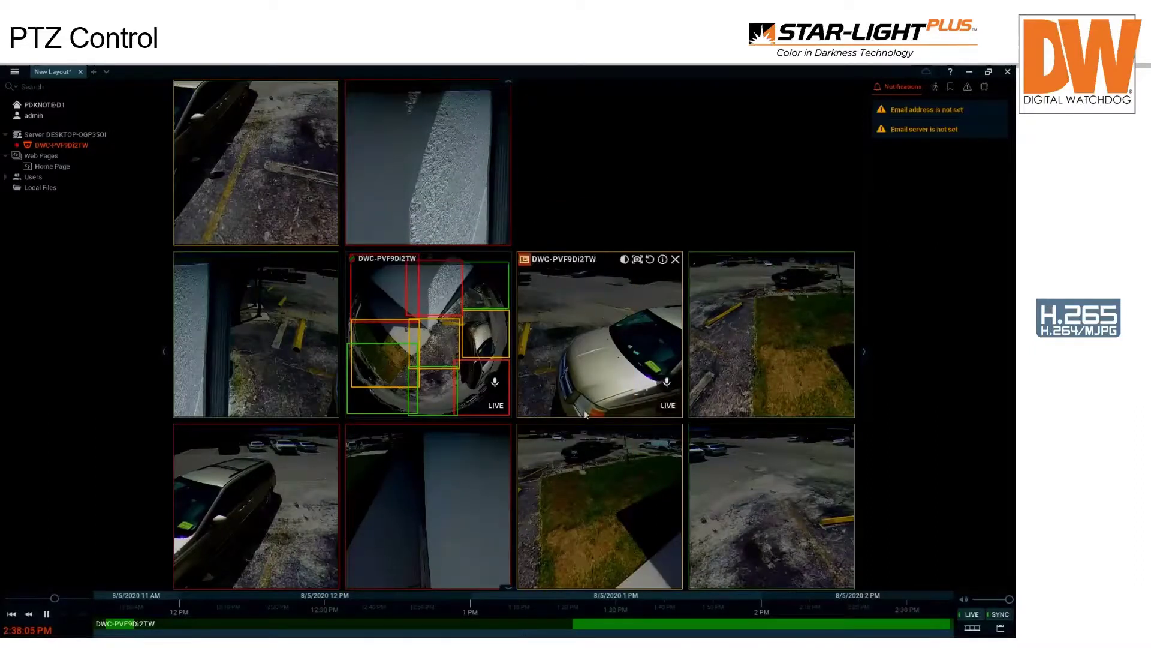
- Switch the fisheye camera's own tile to dewarped PTZ control and hide its stream information
mouse_move(460, 282)
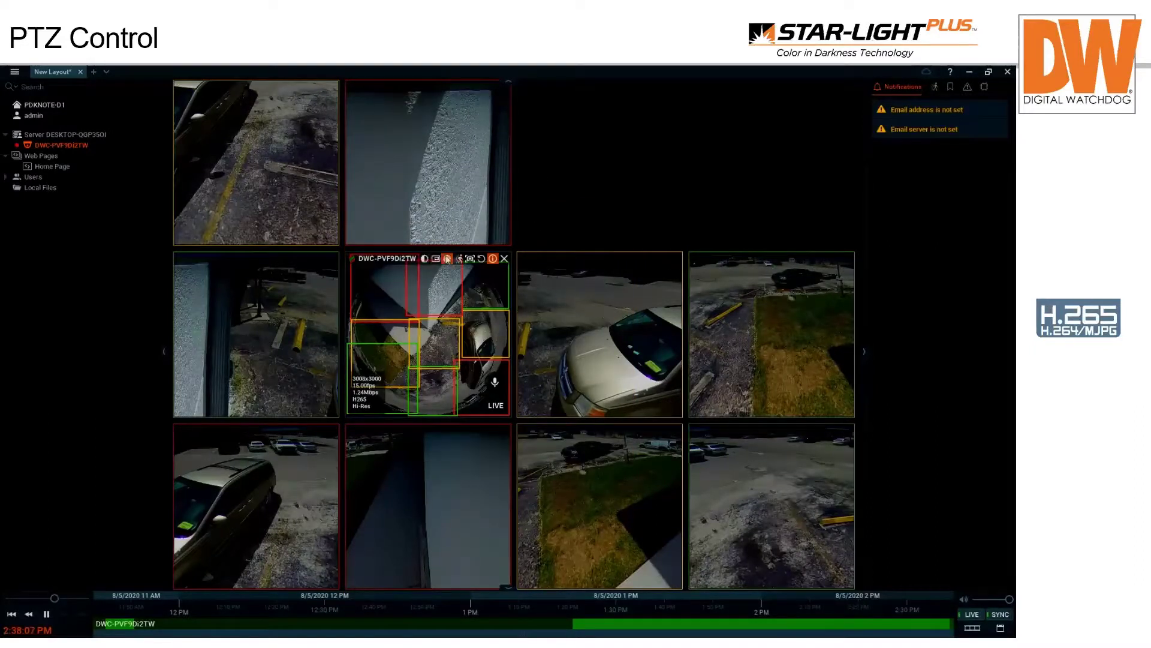
click(448, 258)
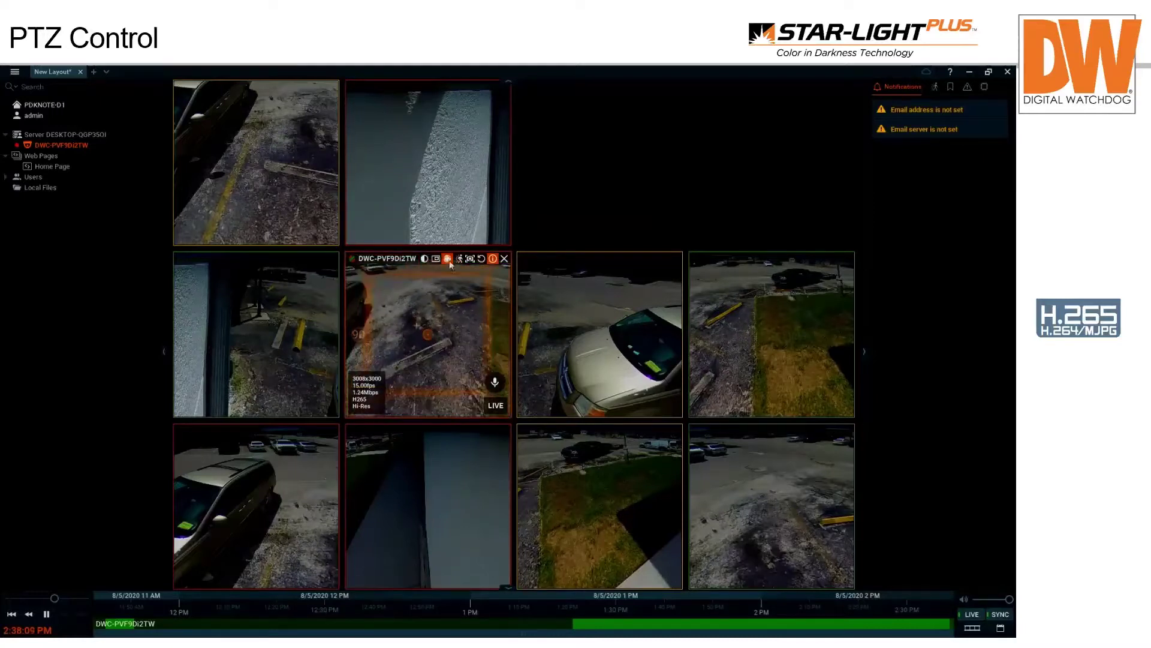
click(491, 261)
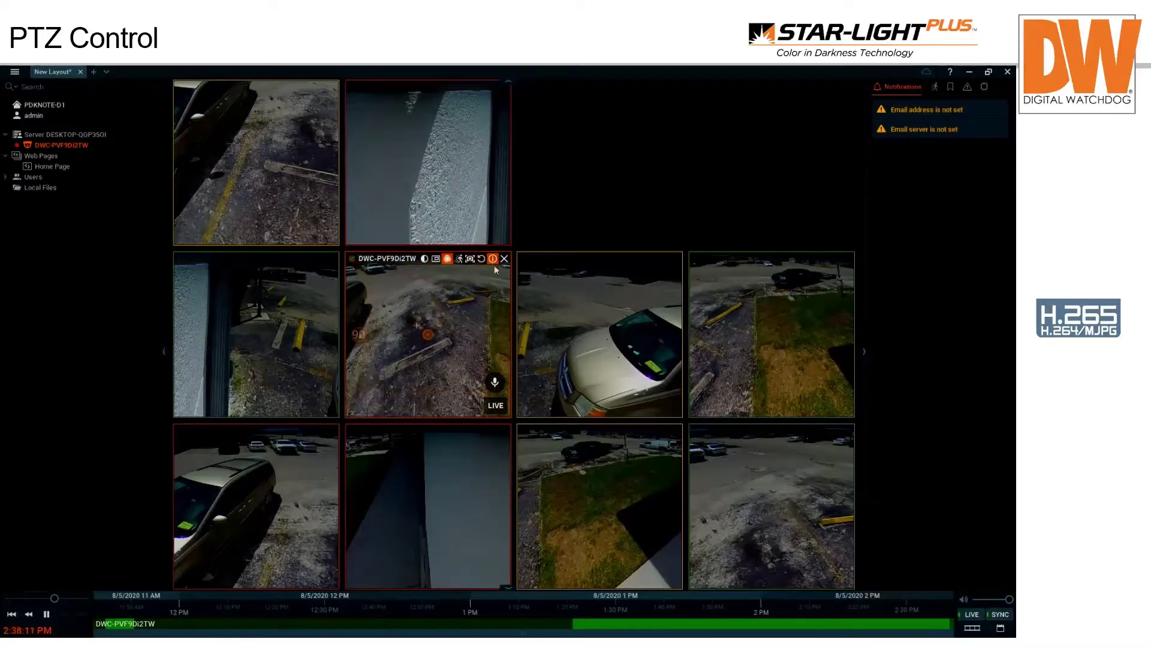
- Return the fisheye camera's tile to its circular view and maximize it to fill the workspace
click(448, 259)
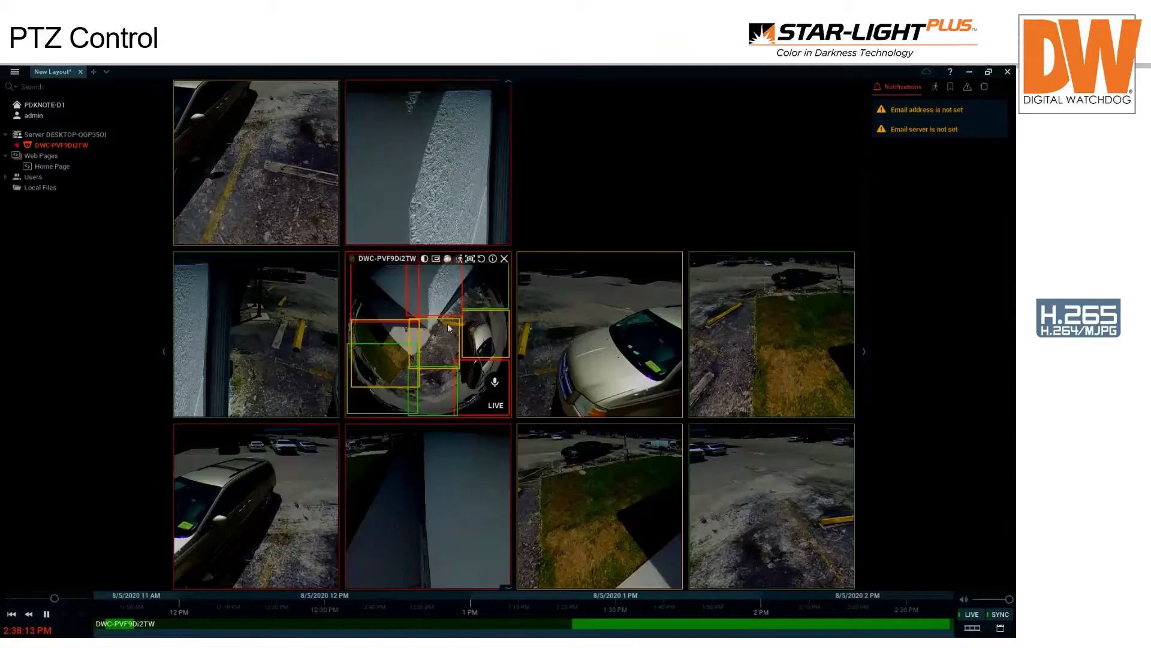
double_click(455, 381)
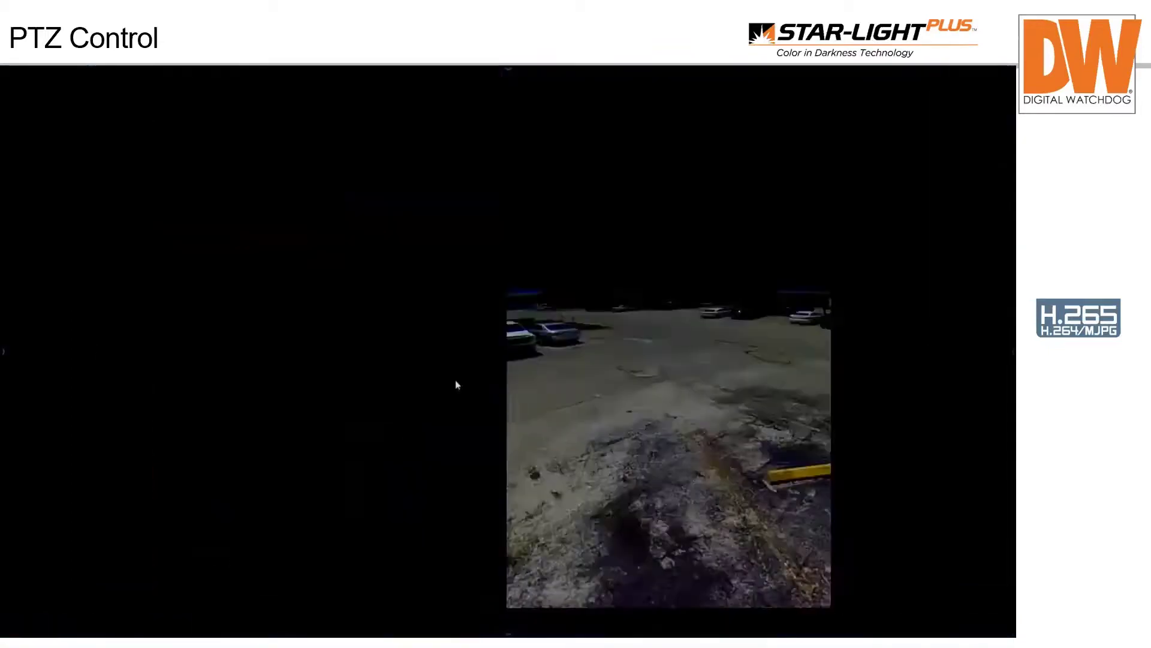
double_click(452, 379)
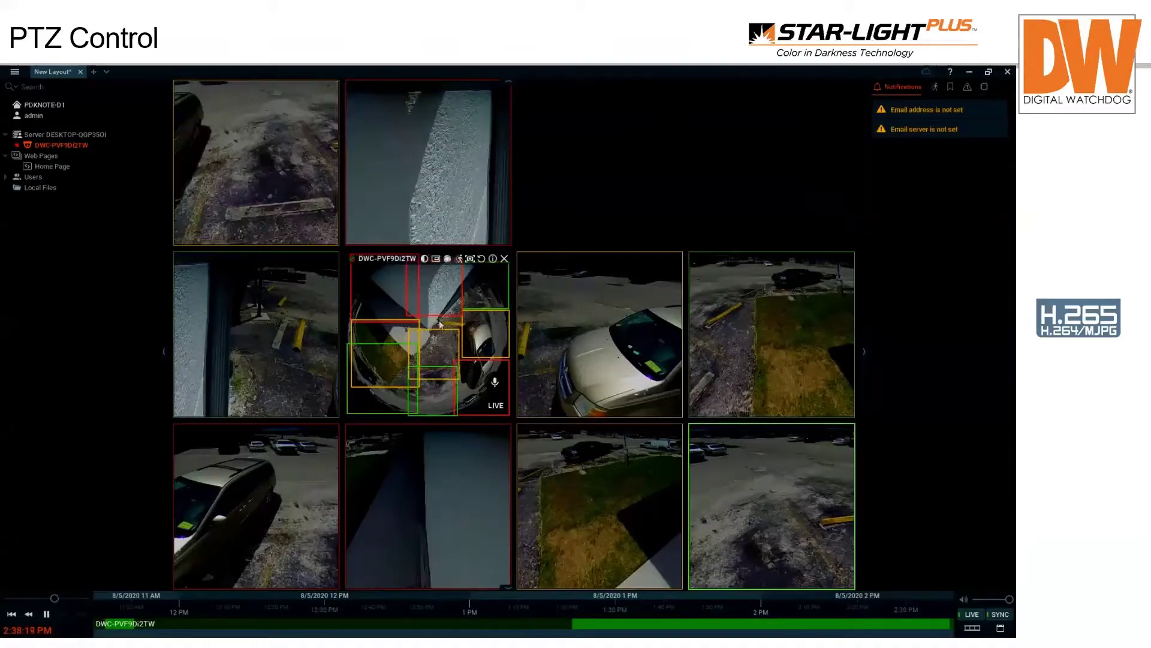
double_click(430, 330)
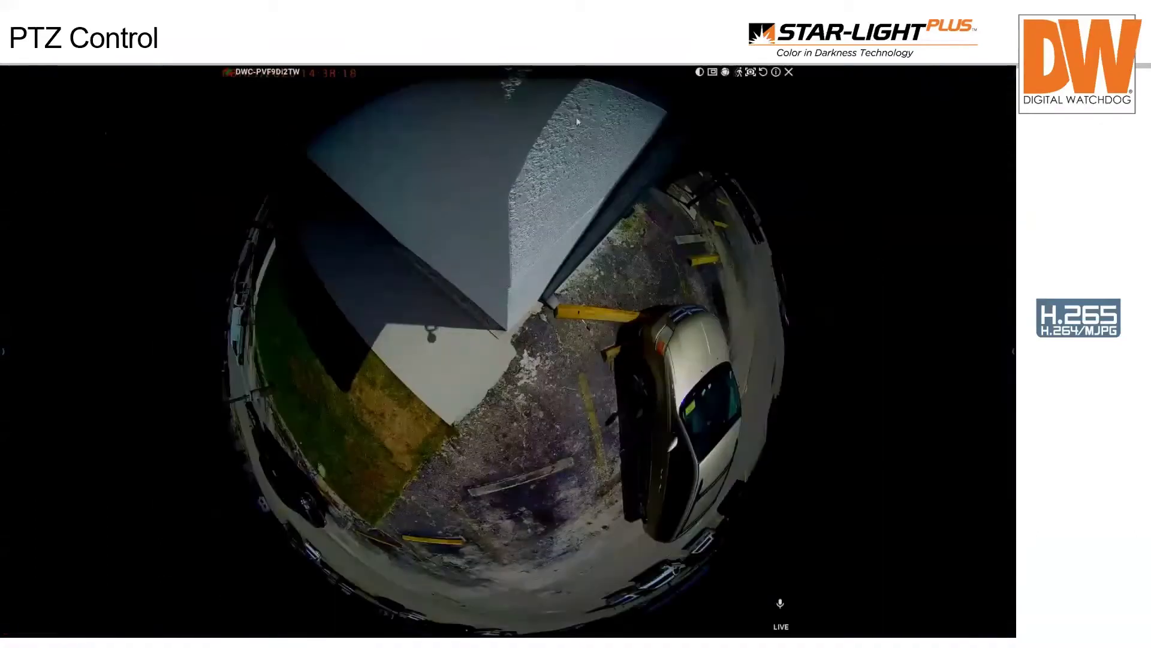
- Turn on dewarped PTZ in the maximized fisheye view, pan toward the grass edge and widen it to a full panoramic view
click(725, 72)
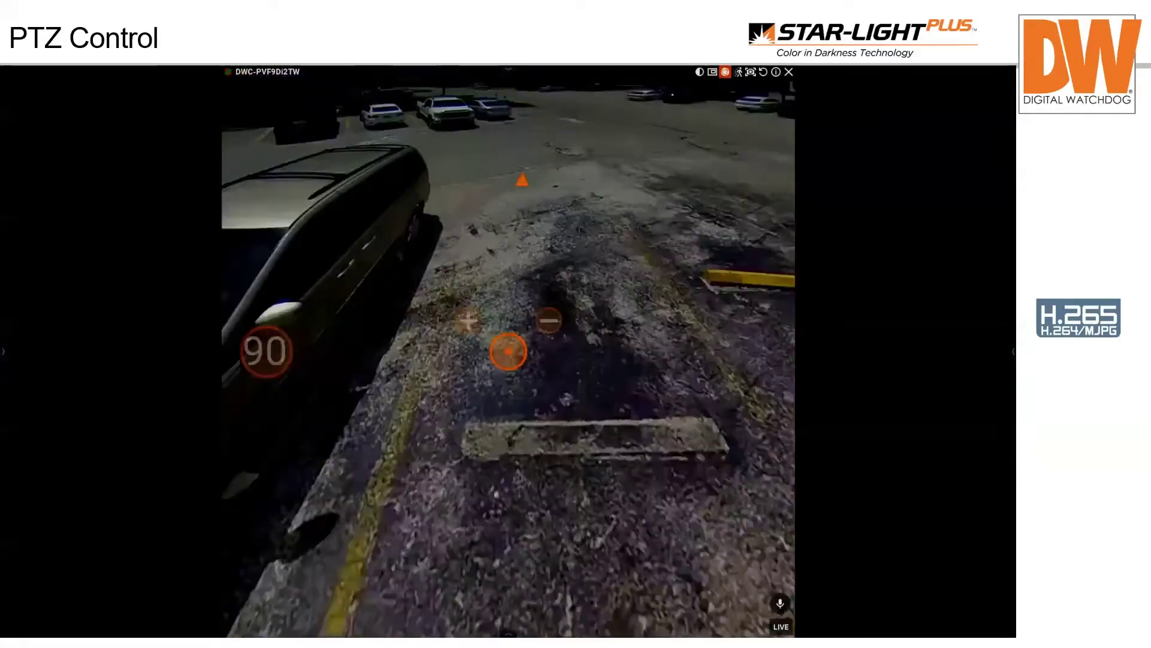
drag(523, 179, 848, 298)
drag(552, 207, 765, 117)
drag(644, 155, 767, 127)
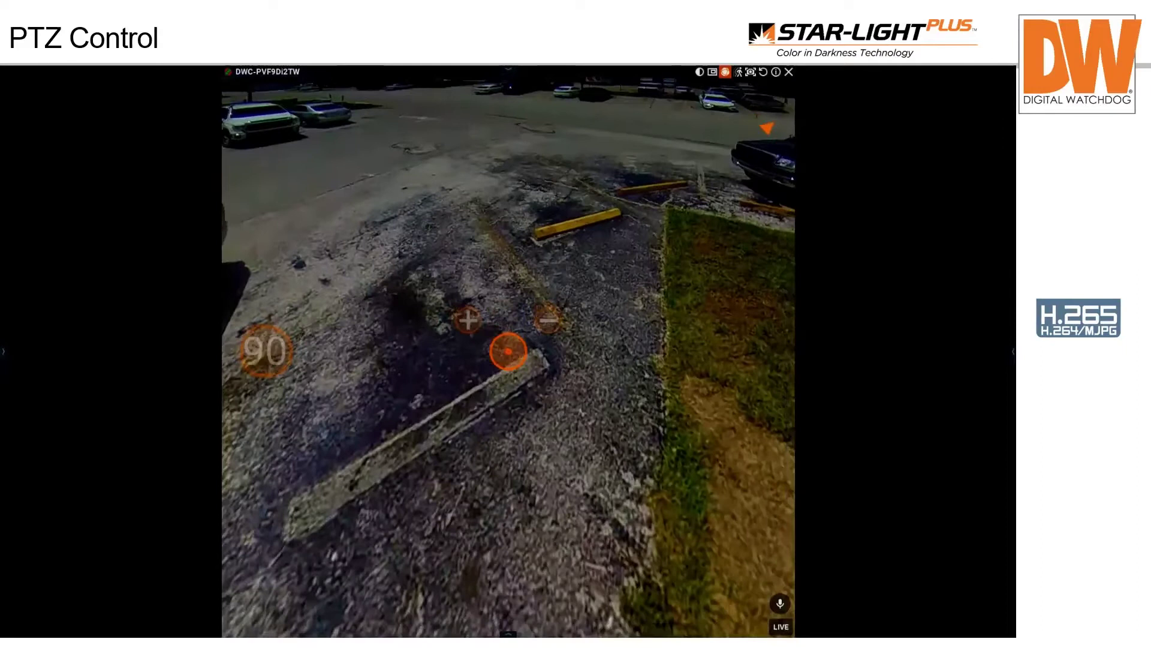
click(261, 346)
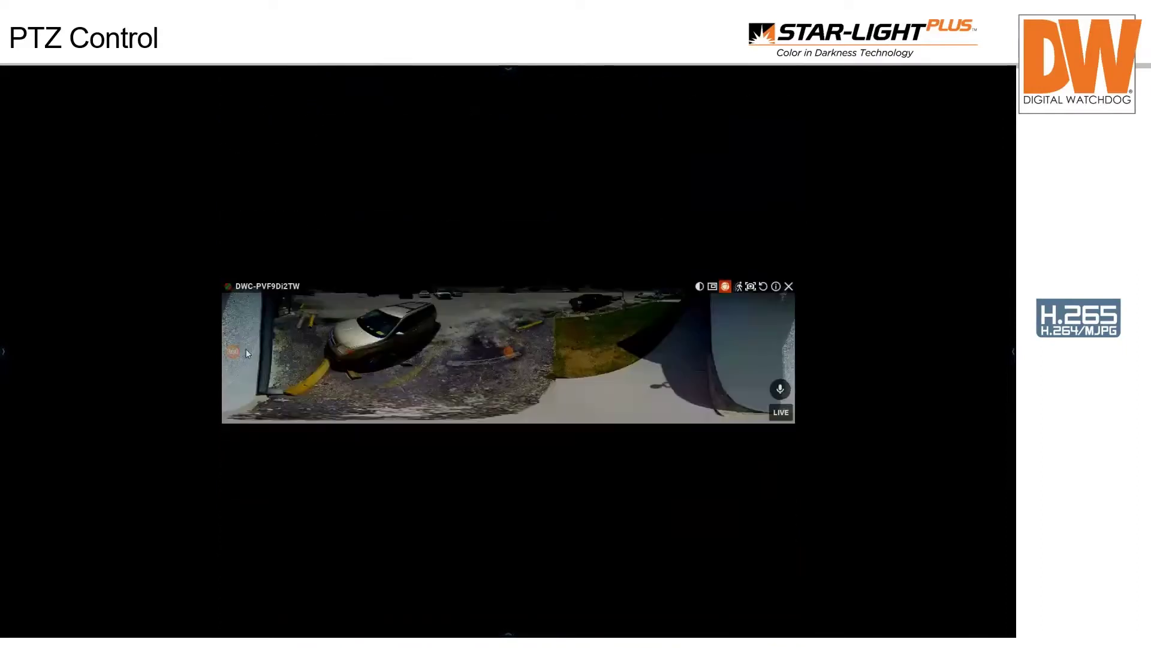
- Switch to the DW Spectrum Client window and add the DWC-PVF9M2TIR Fisheye camera to the empty layout
key(alt+Tab)
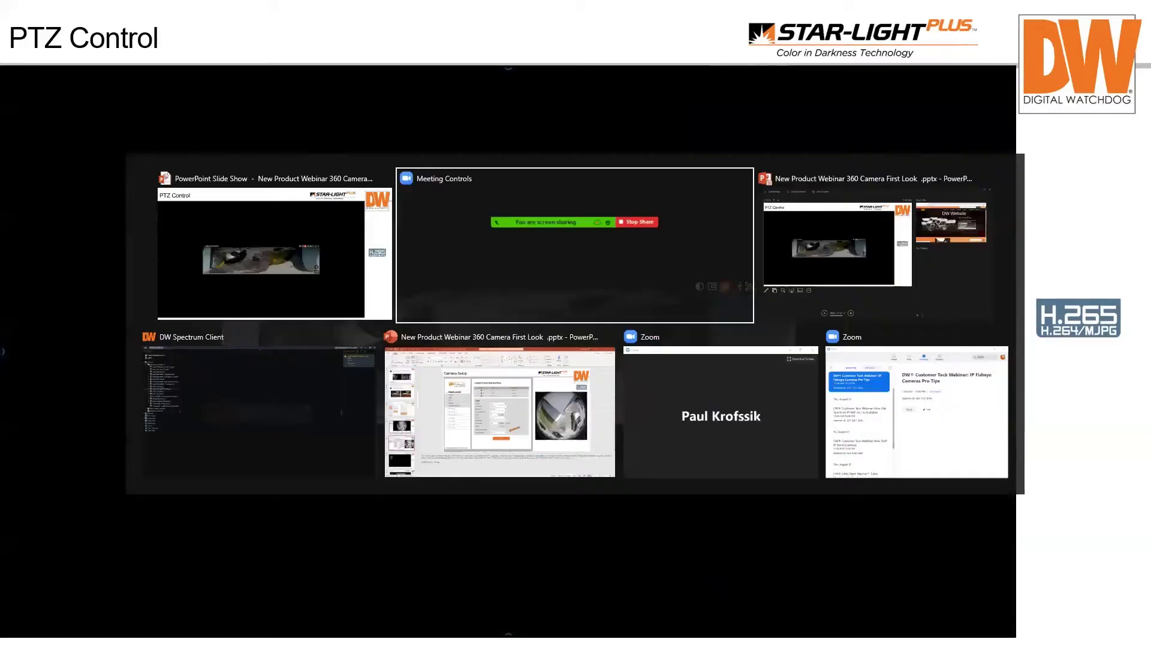
key(Tab)
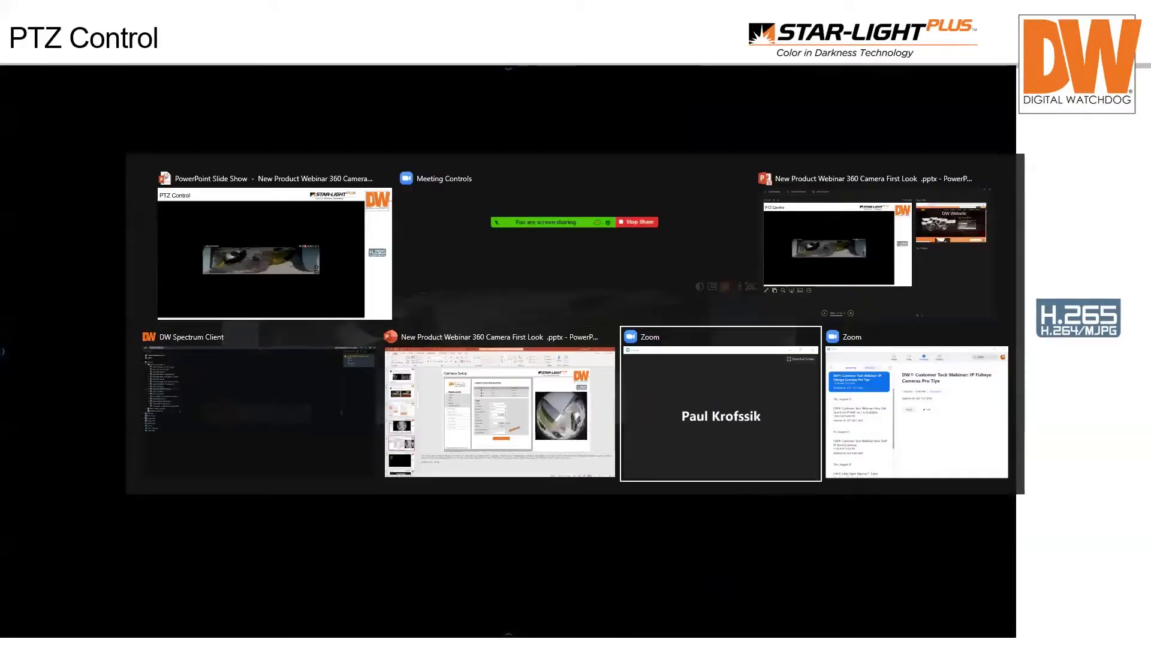
key(Tab)
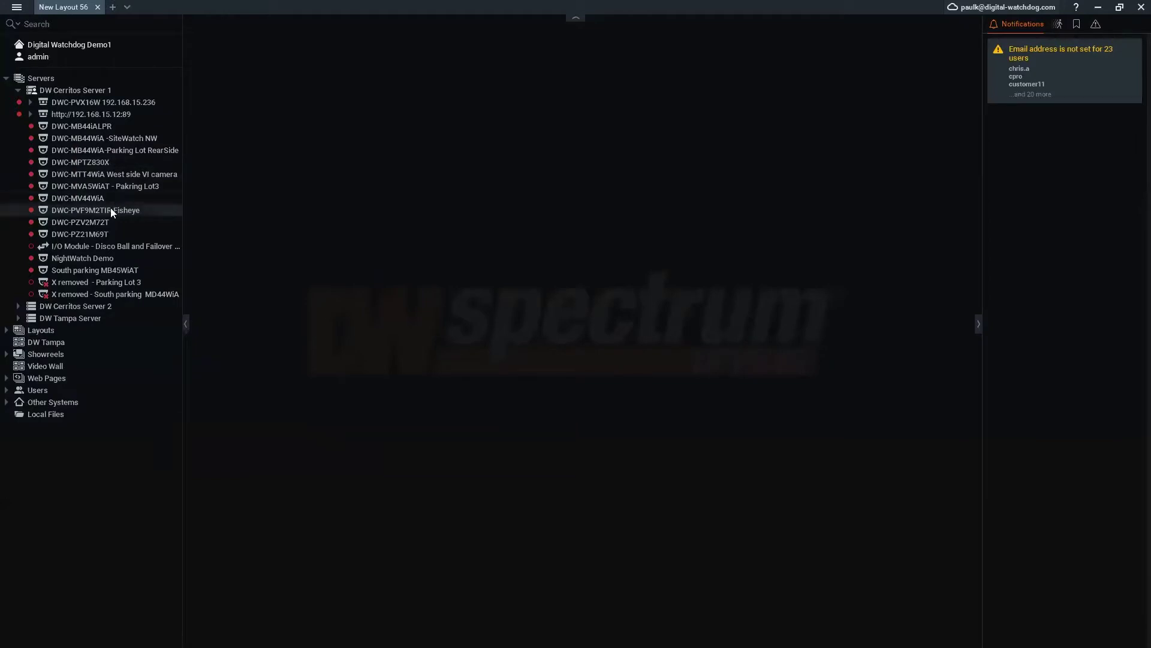
drag(108, 210, 504, 233)
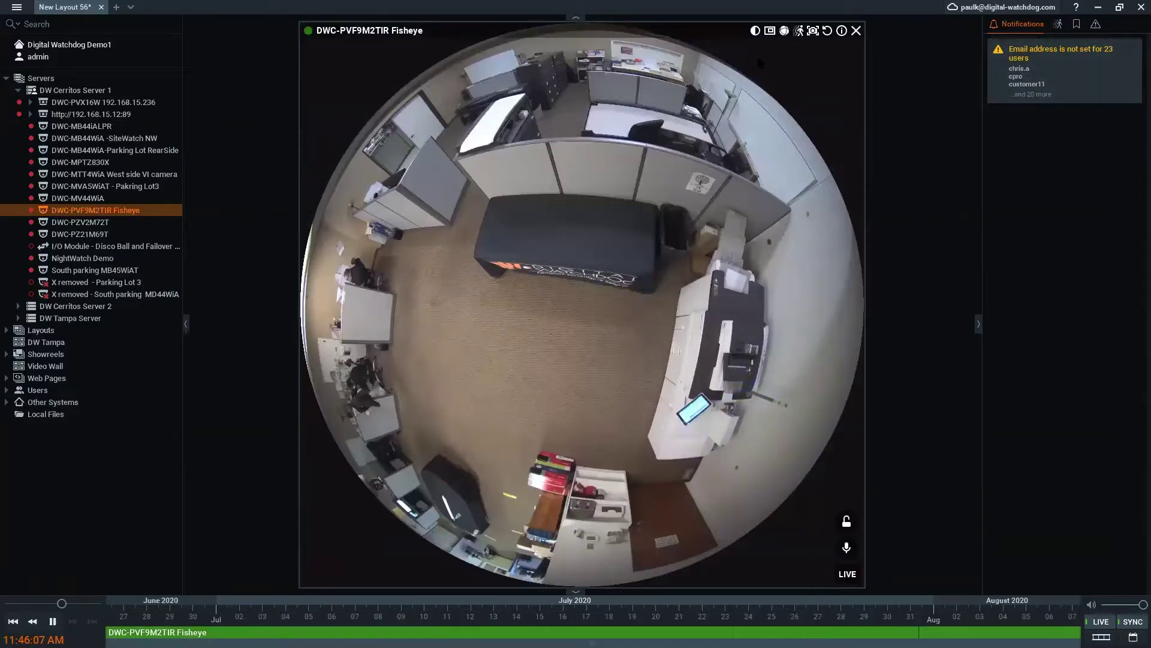
- Create a zoom window over the printer in the fisheye view, enlarge it and shift it onto the open carpet
click(770, 31)
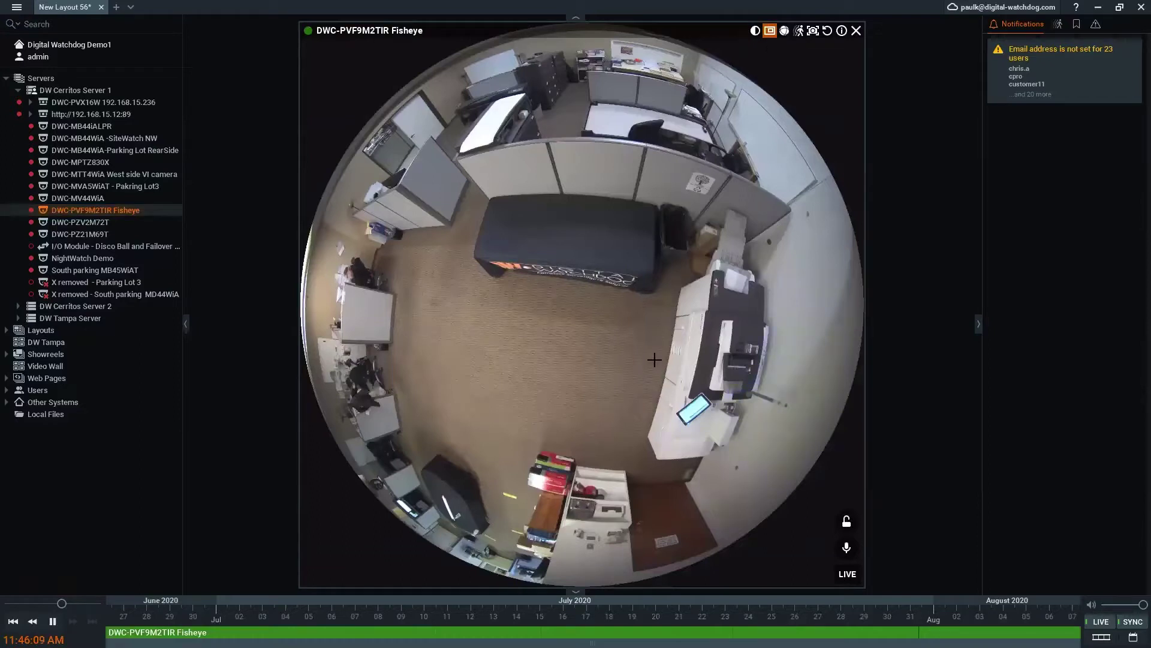
drag(644, 353, 743, 462)
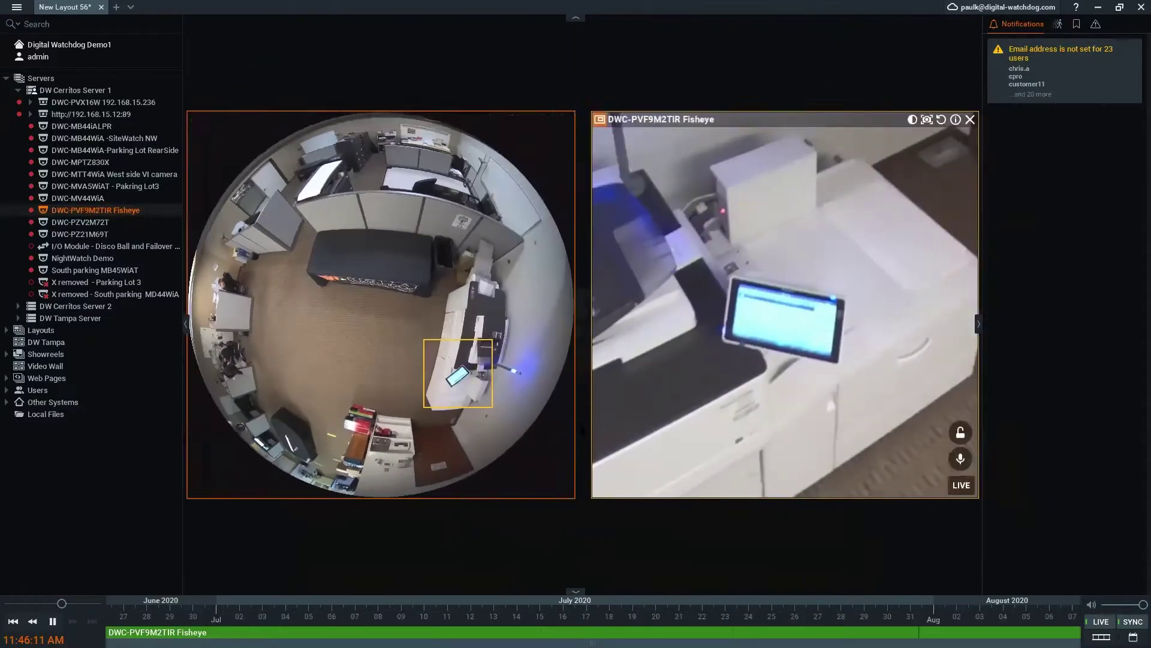
scroll(480, 370, up, 1)
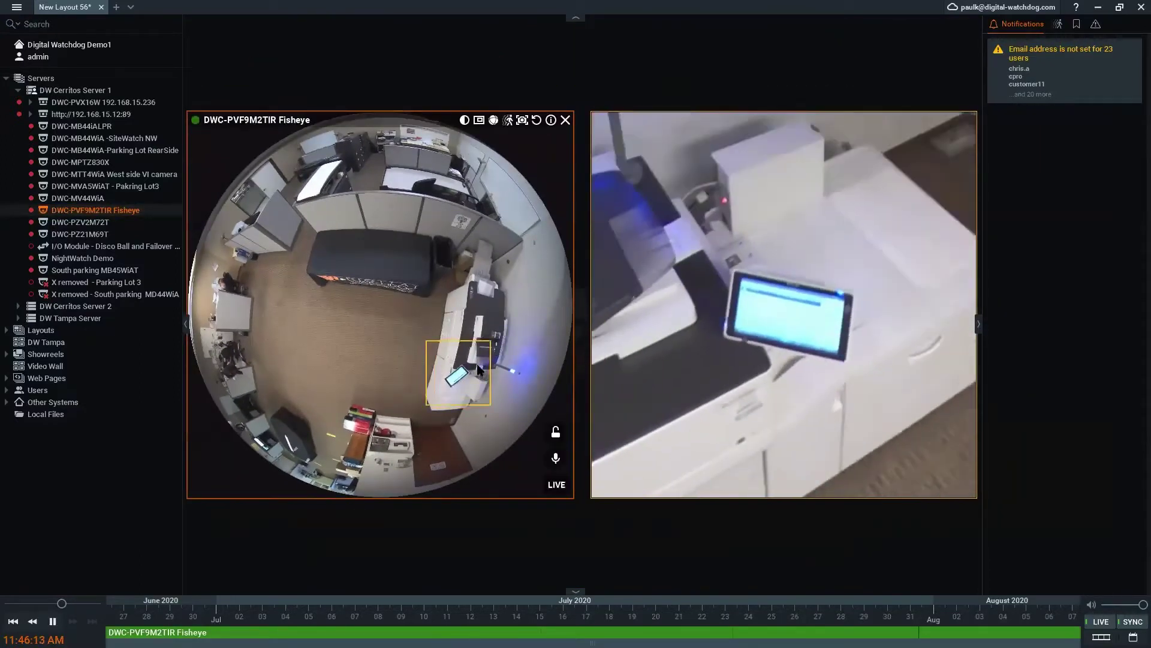
scroll(480, 370, down, 3)
drag(479, 370, 417, 366)
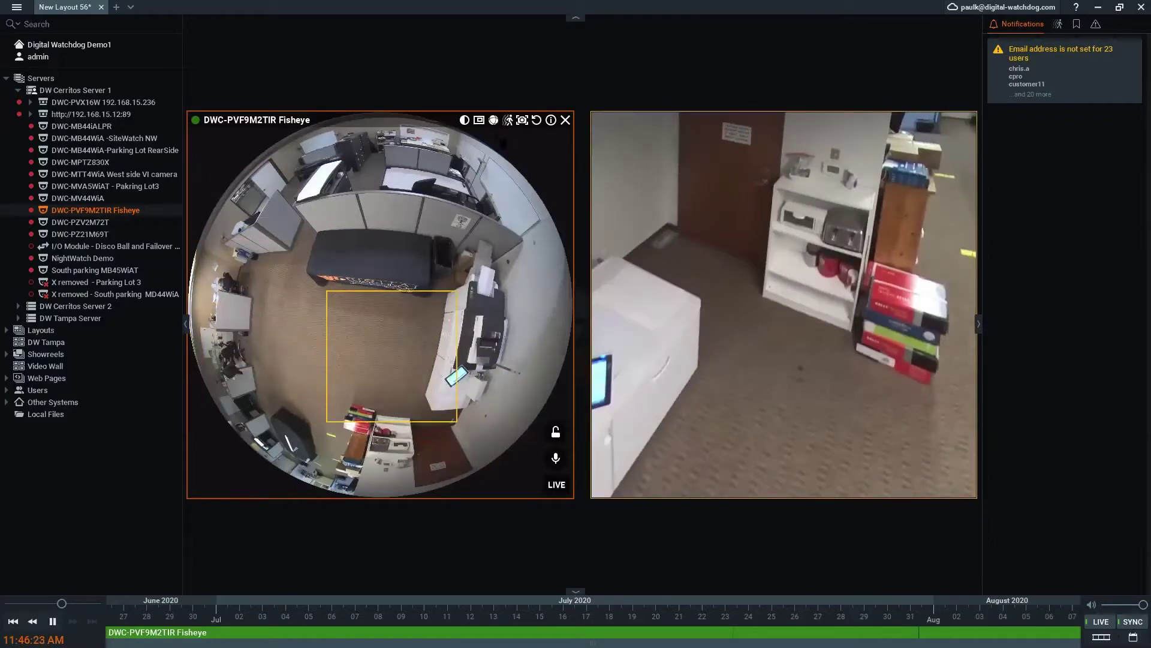
- Turn on dewarped PTZ in the fisheye tile and cycle its viewing angle through the panoramic views back to 90 degrees
click(493, 119)
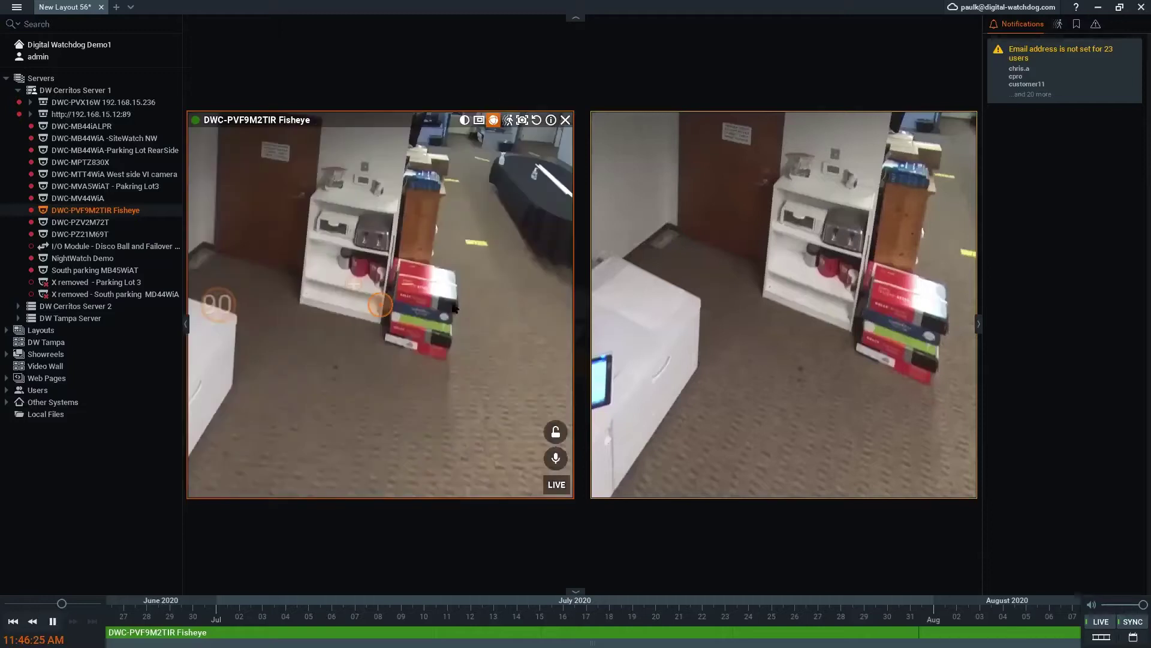
click(217, 305)
click(203, 306)
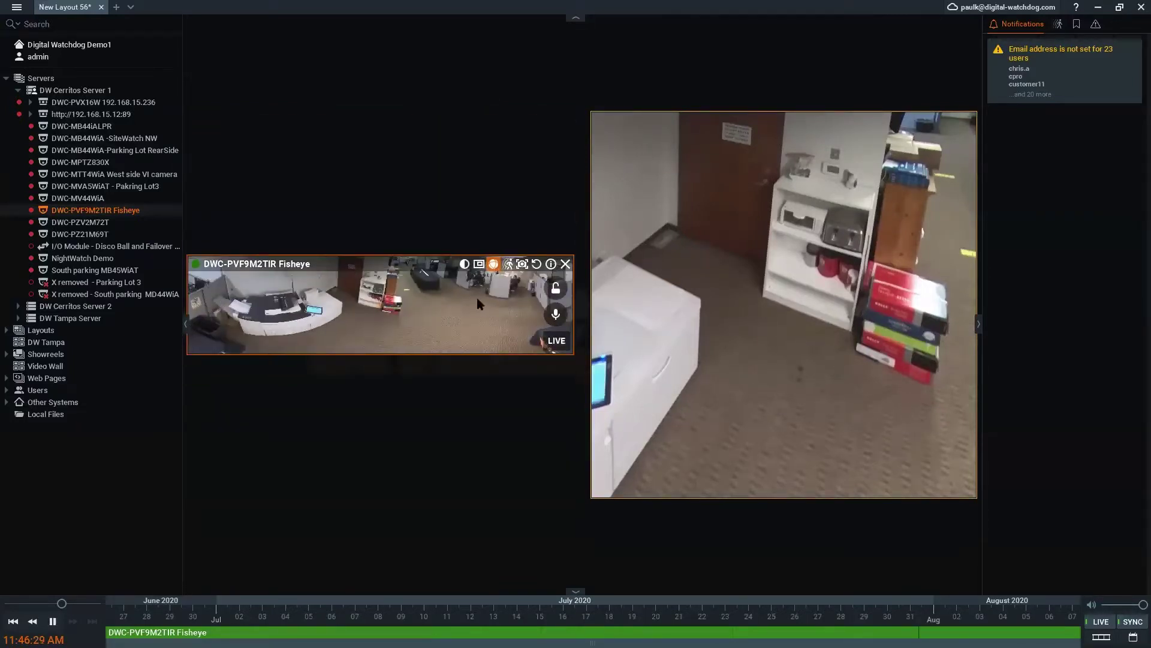
click(194, 307)
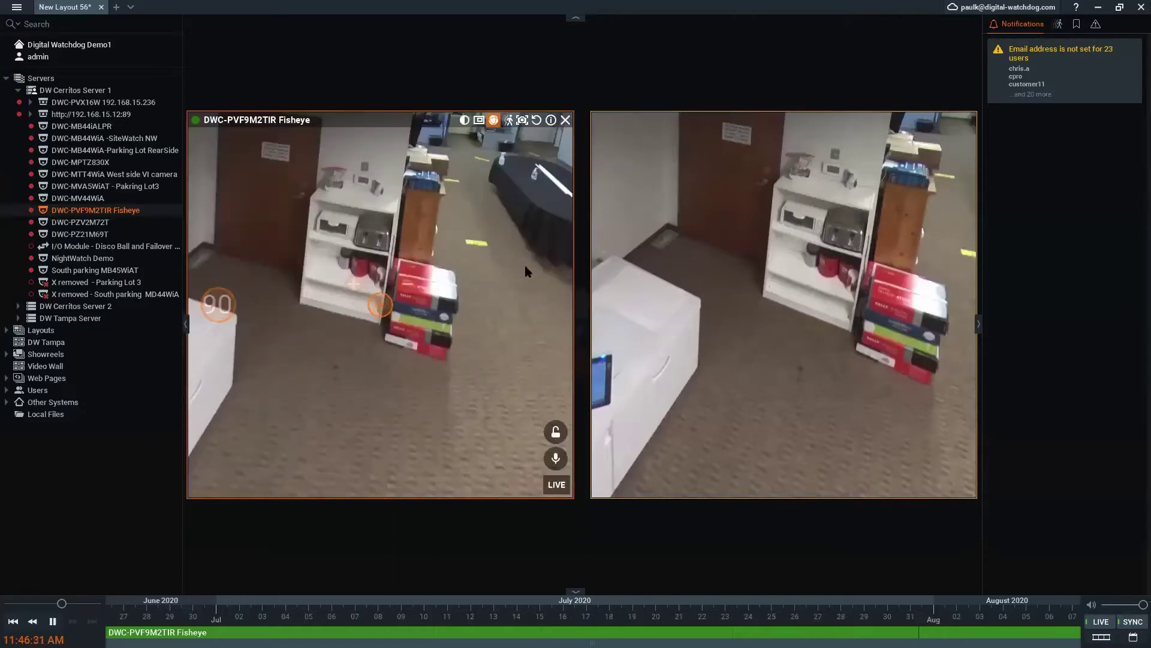
- Recall the saved PTZ positions Demo Table, HILL 1 and RATEST1 one after another in the dewarped fisheye tile
right_click(506, 230)
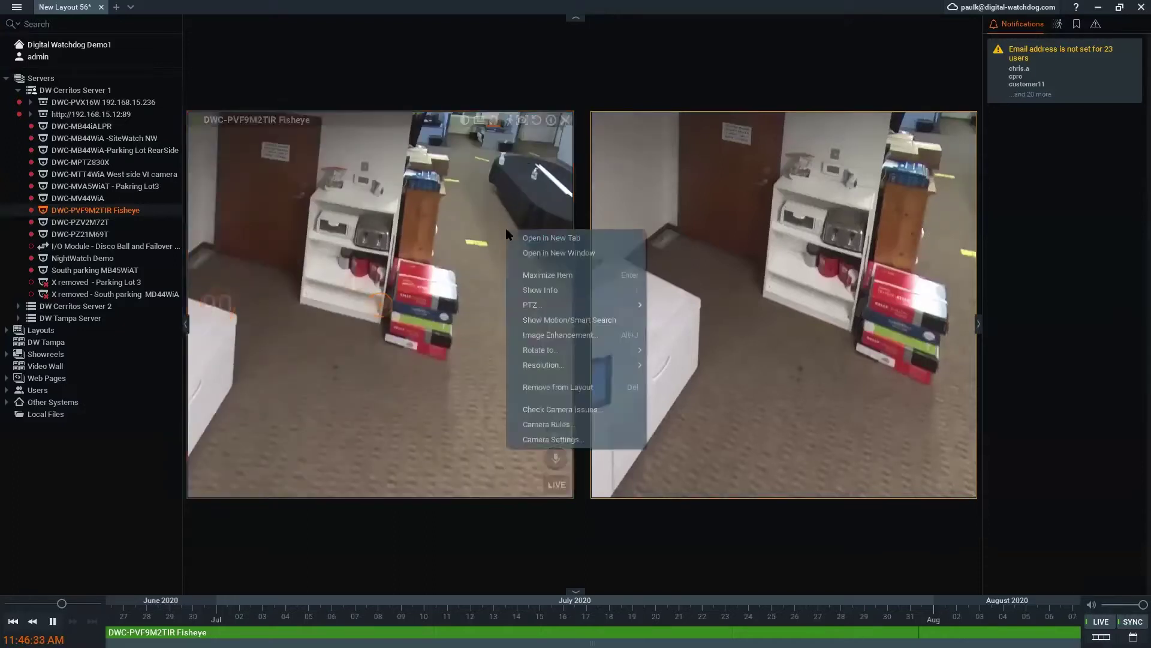
mouse_move(558, 304)
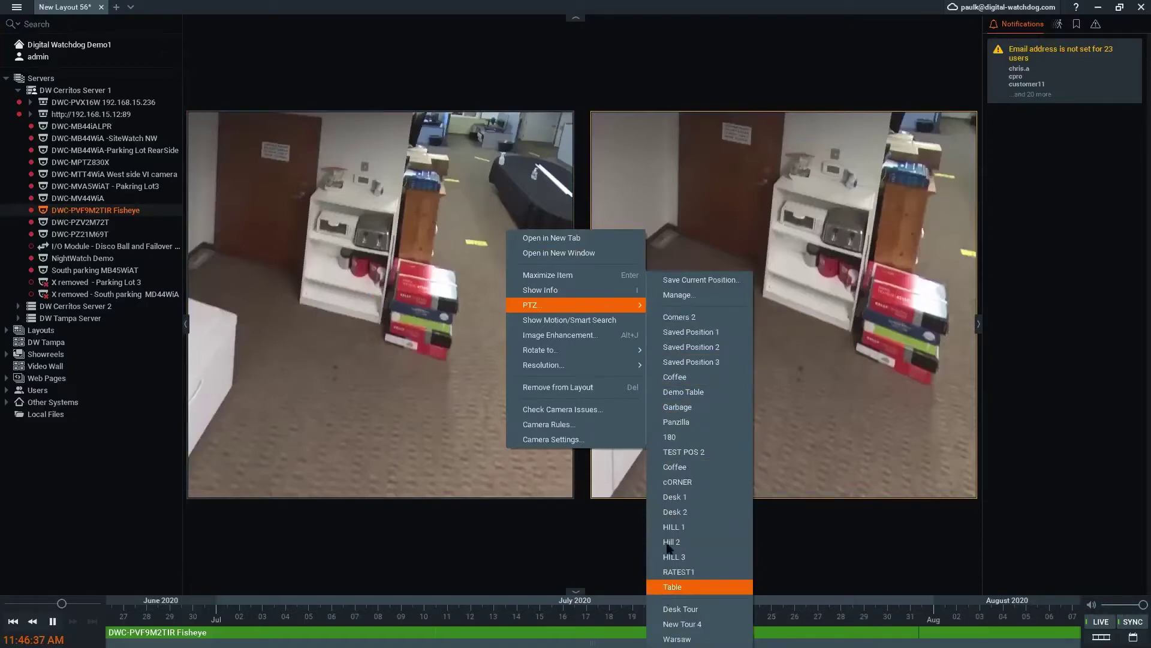
click(682, 393)
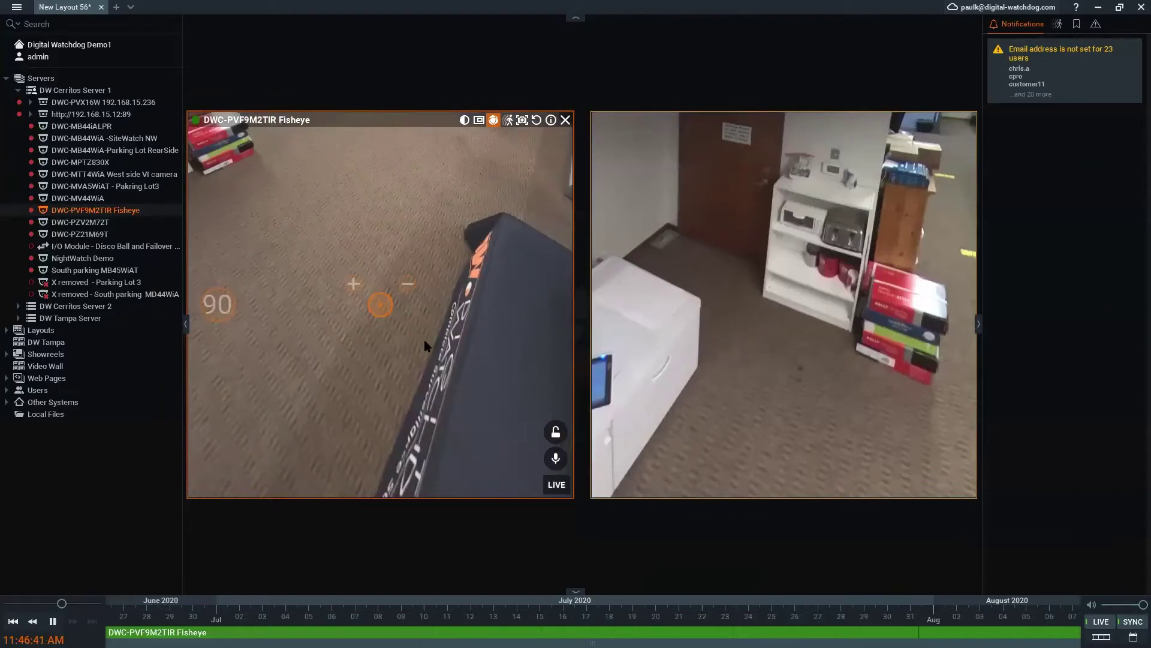
right_click(424, 340)
mouse_move(535, 423)
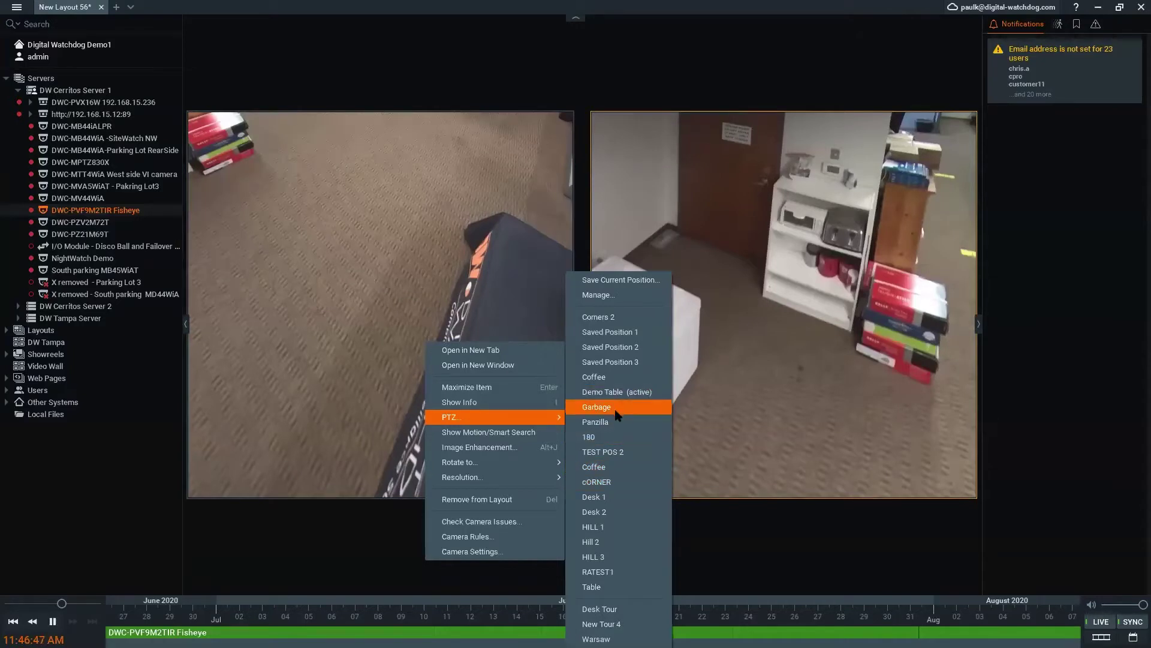
click(600, 528)
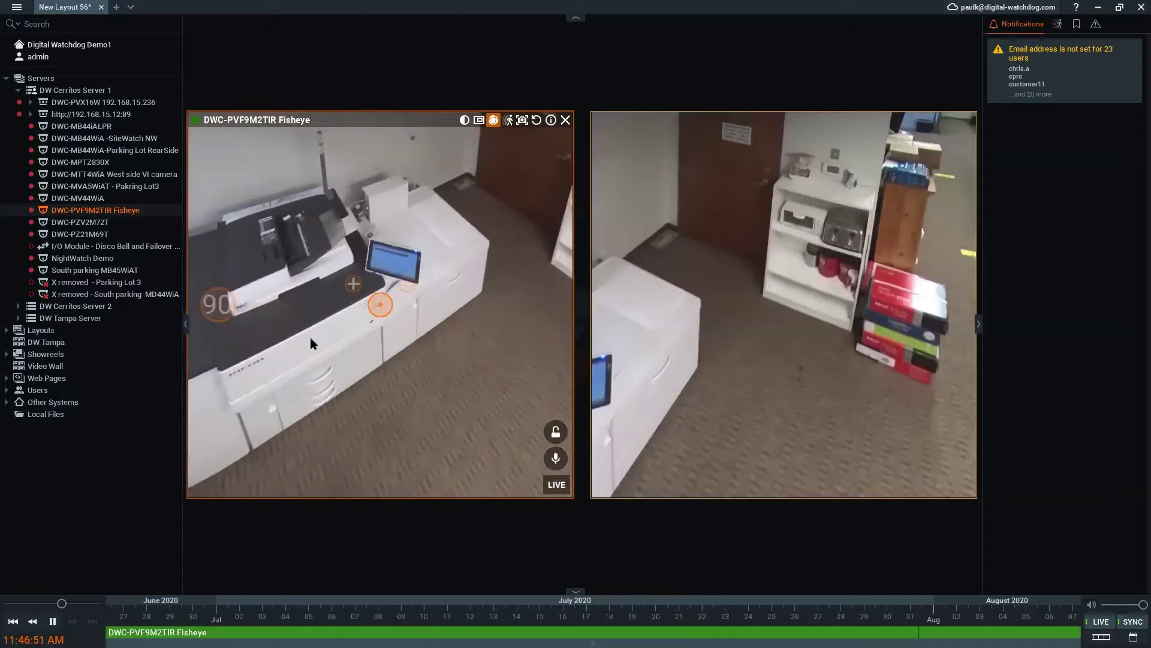
right_click(474, 326)
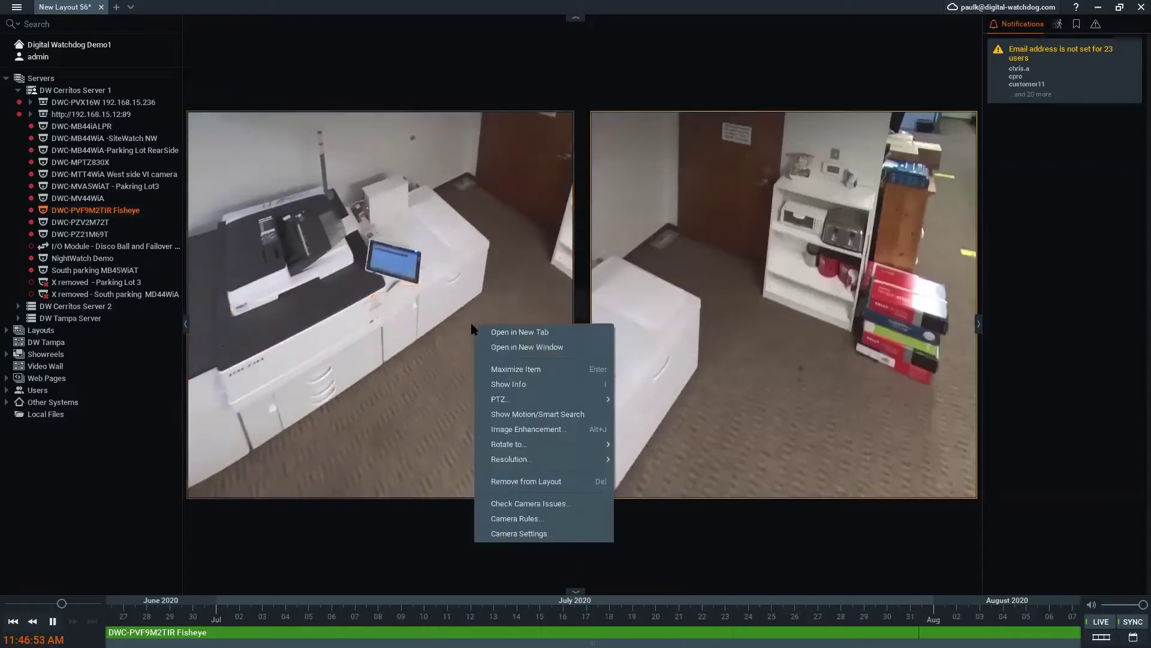
mouse_move(521, 400)
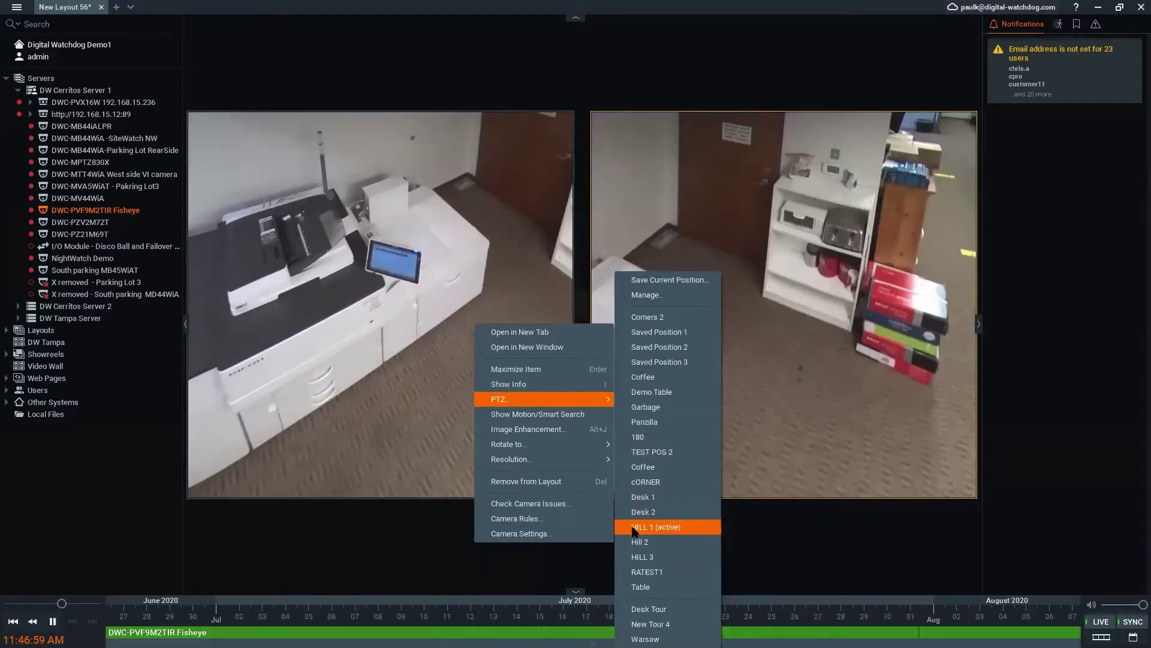
click(682, 576)
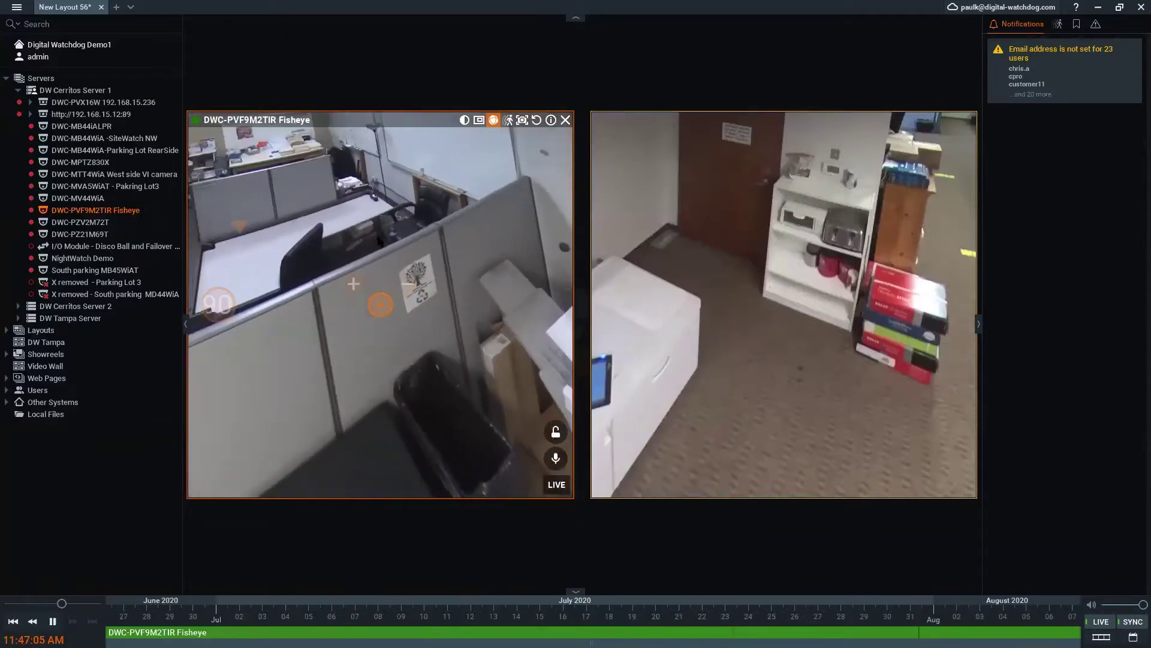
- Zoom the timeline in to late July and play the recording from 24 July 2020, about 1:28 PM
scroll(594, 615, up, 2)
scroll(594, 616, up, 3)
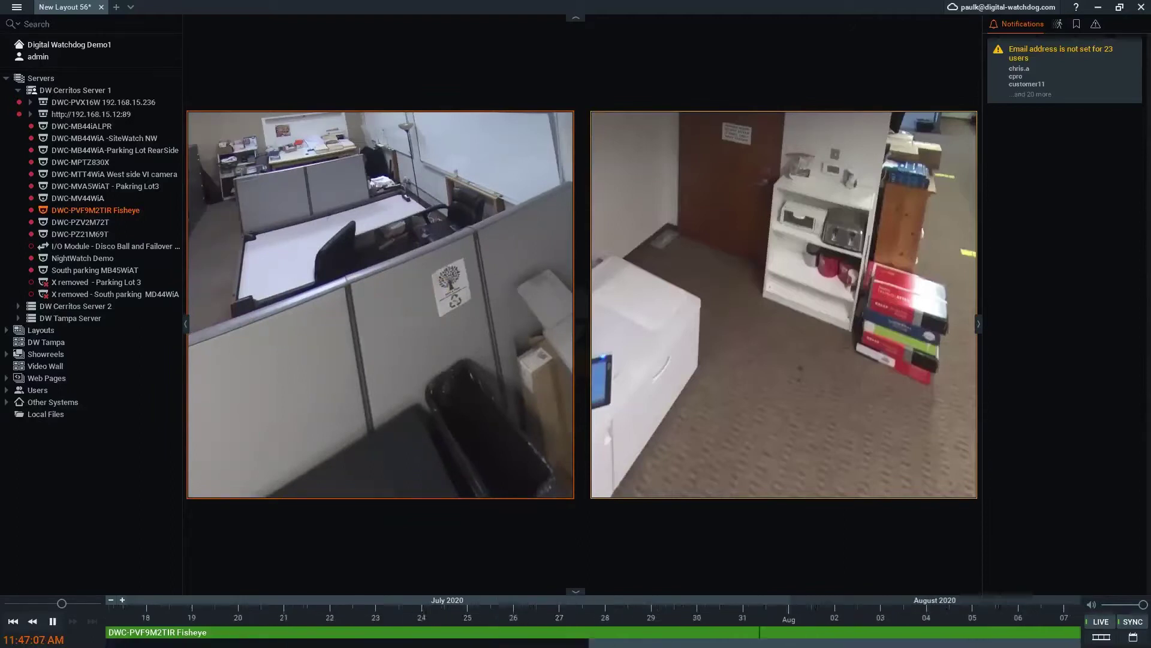
scroll(593, 616, down, 1)
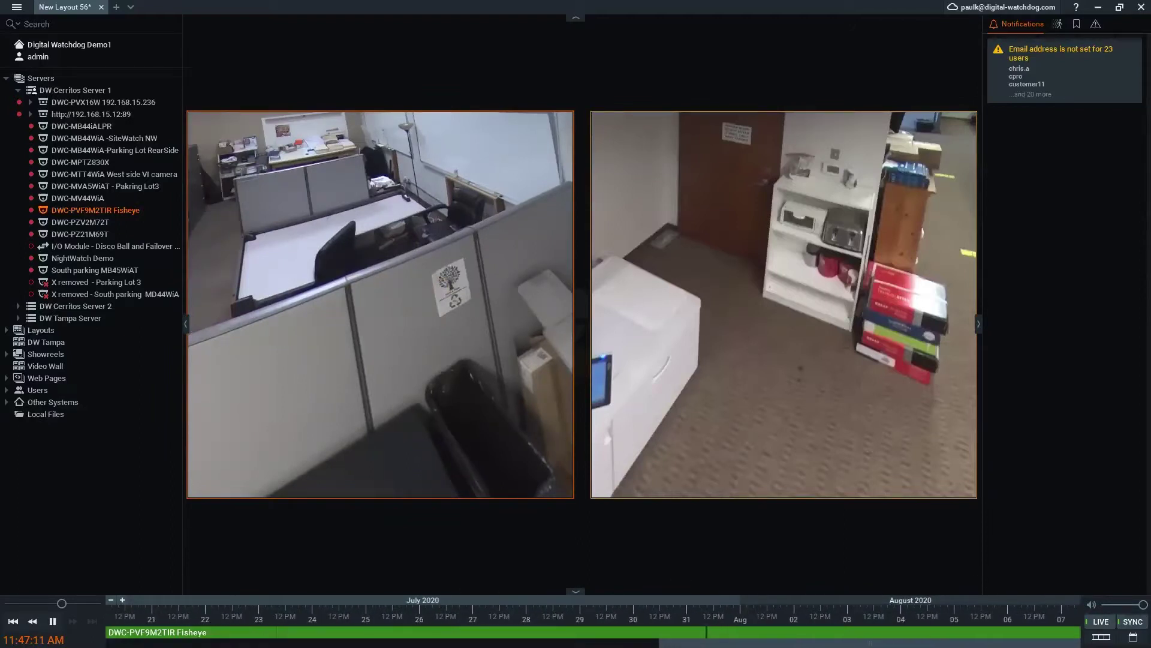
click(341, 627)
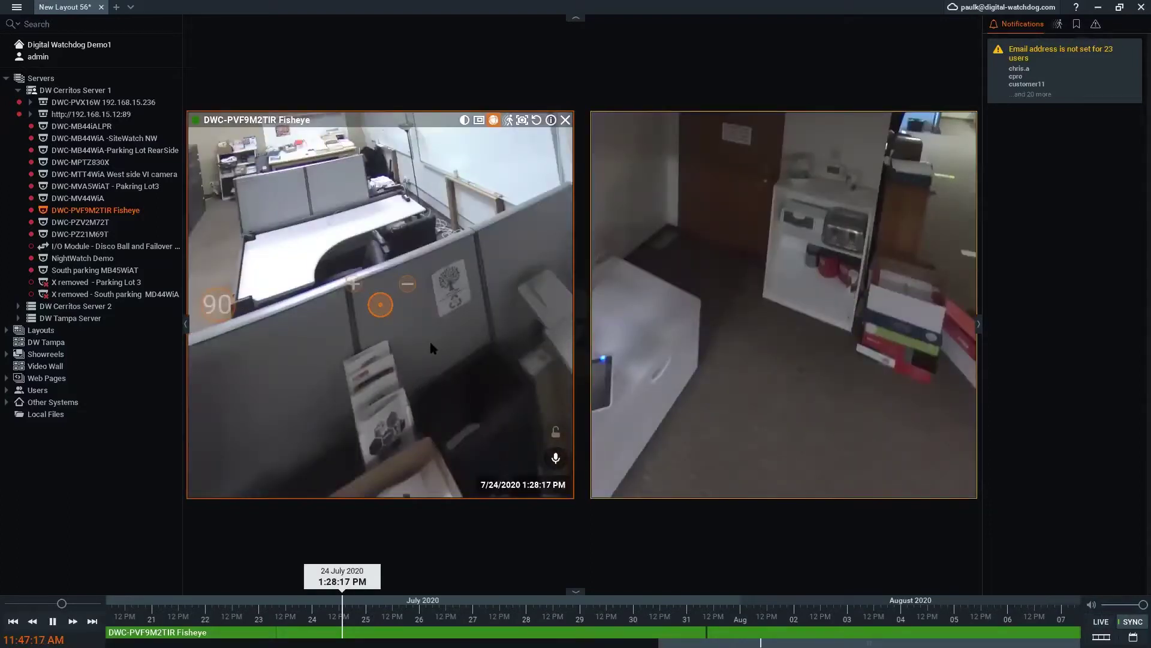
- Pan the dewarped recording across the black table and cubicles, widen it to 180 degrees, and return the tile to its circular view
drag(380, 305, 339, 188)
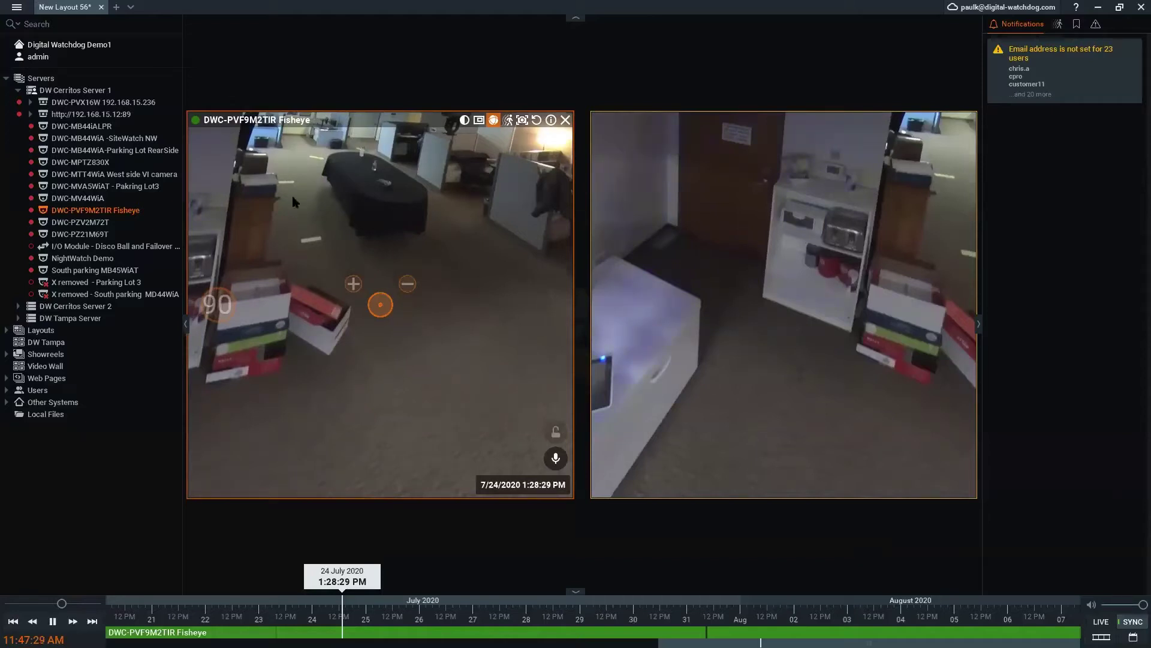
drag(340, 187, 493, 153)
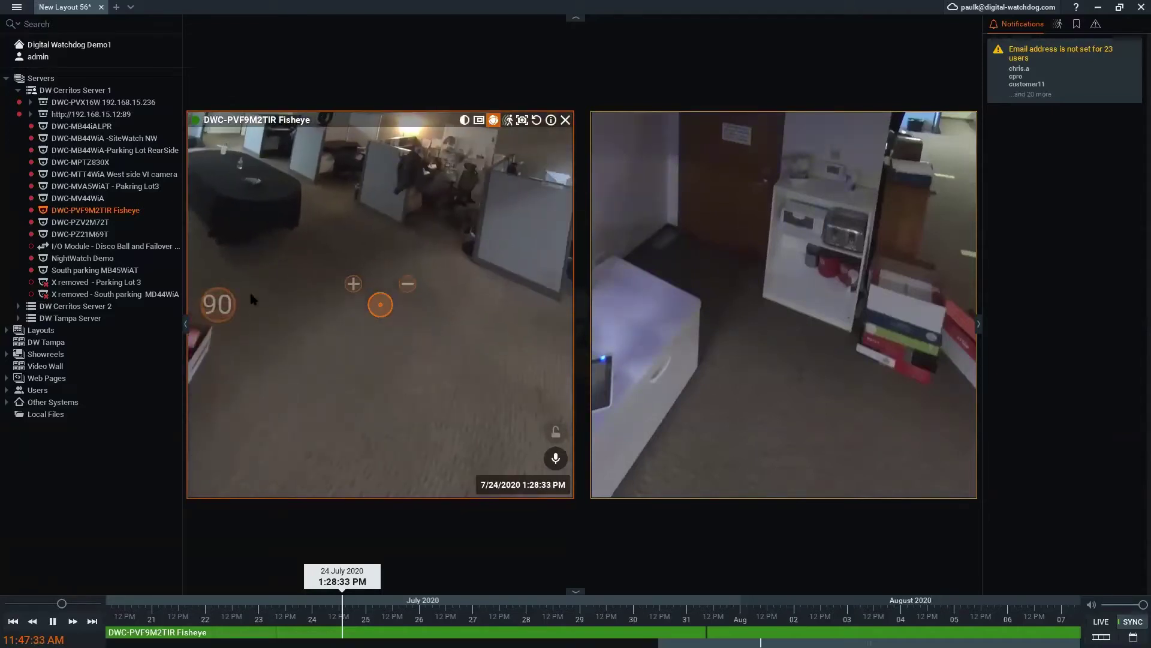
click(224, 305)
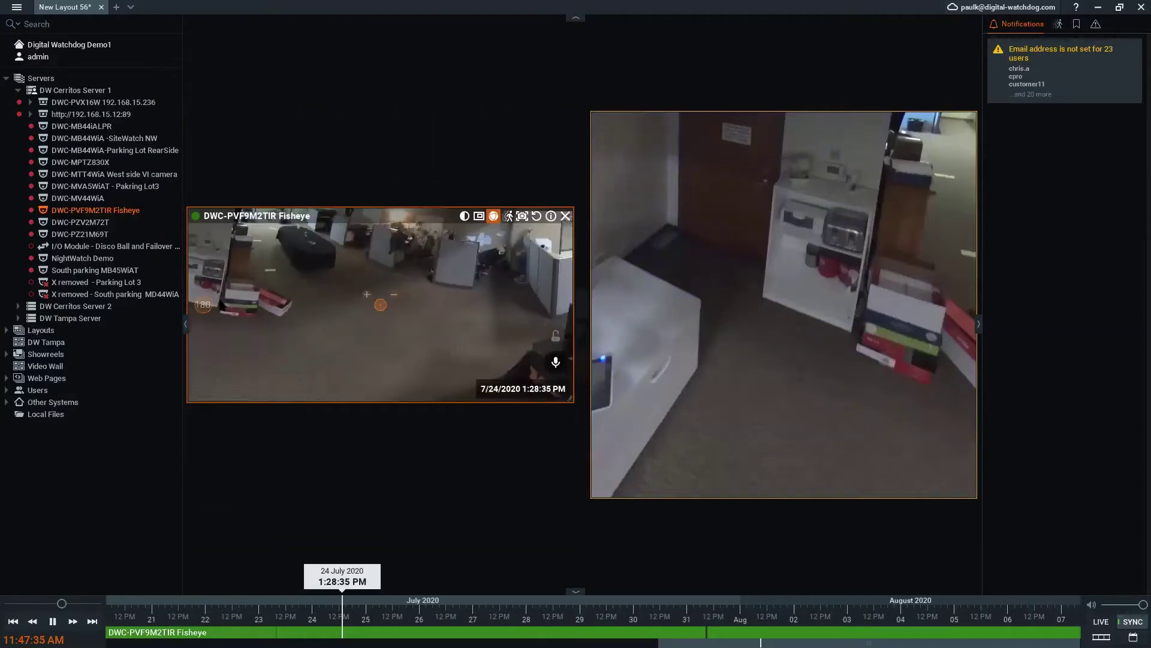
click(494, 217)
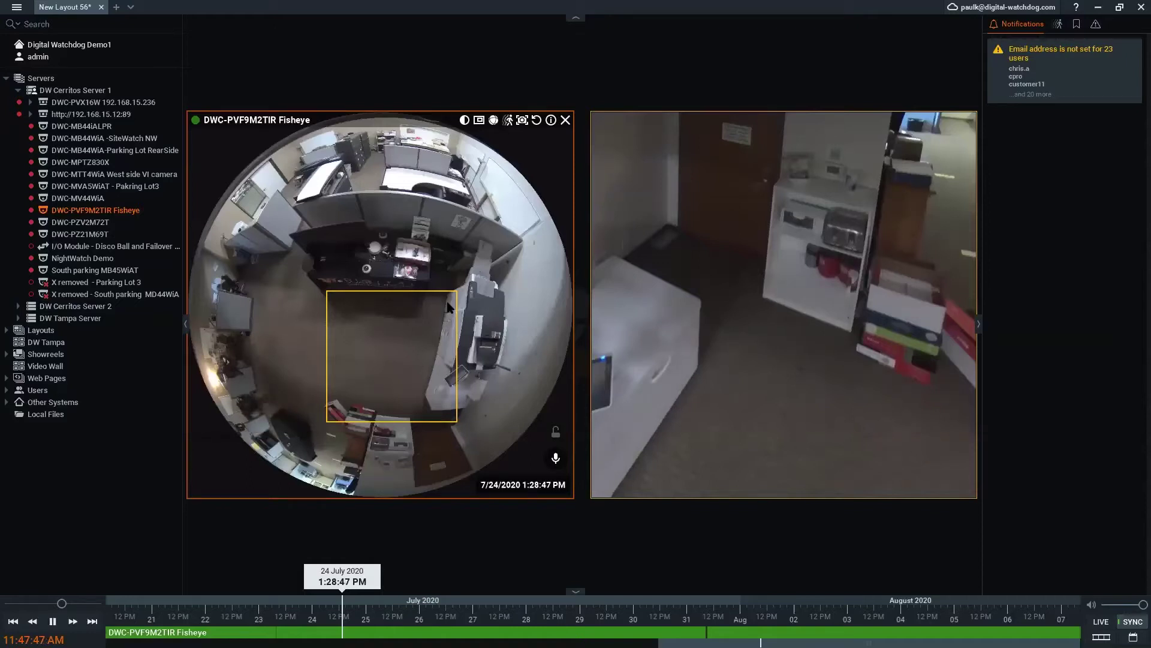
- Examine the fisheye camera's Expert settings for stream, archive and motion detection options, and close them without changes
right_click(376, 222)
click(441, 430)
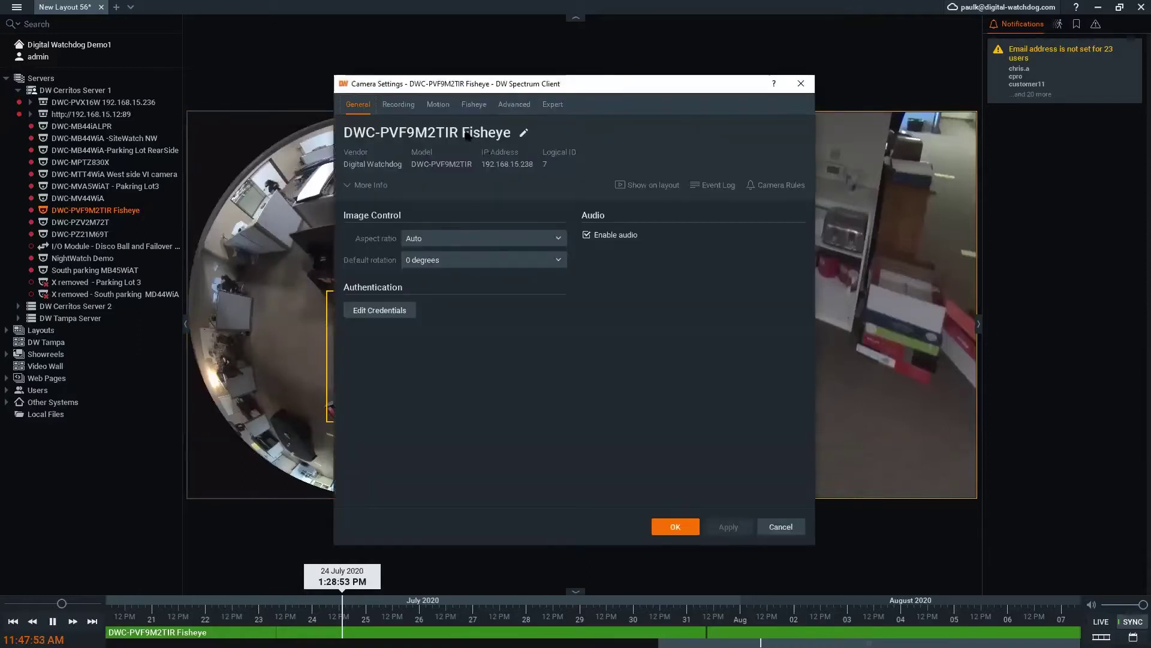
click(553, 104)
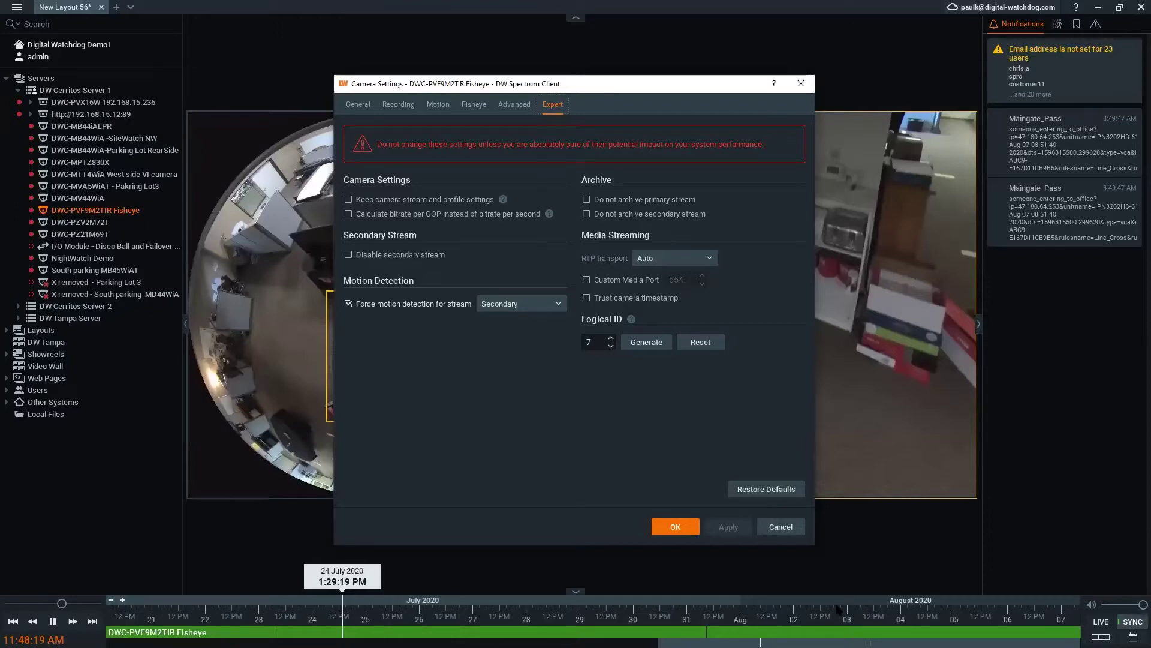
click(771, 526)
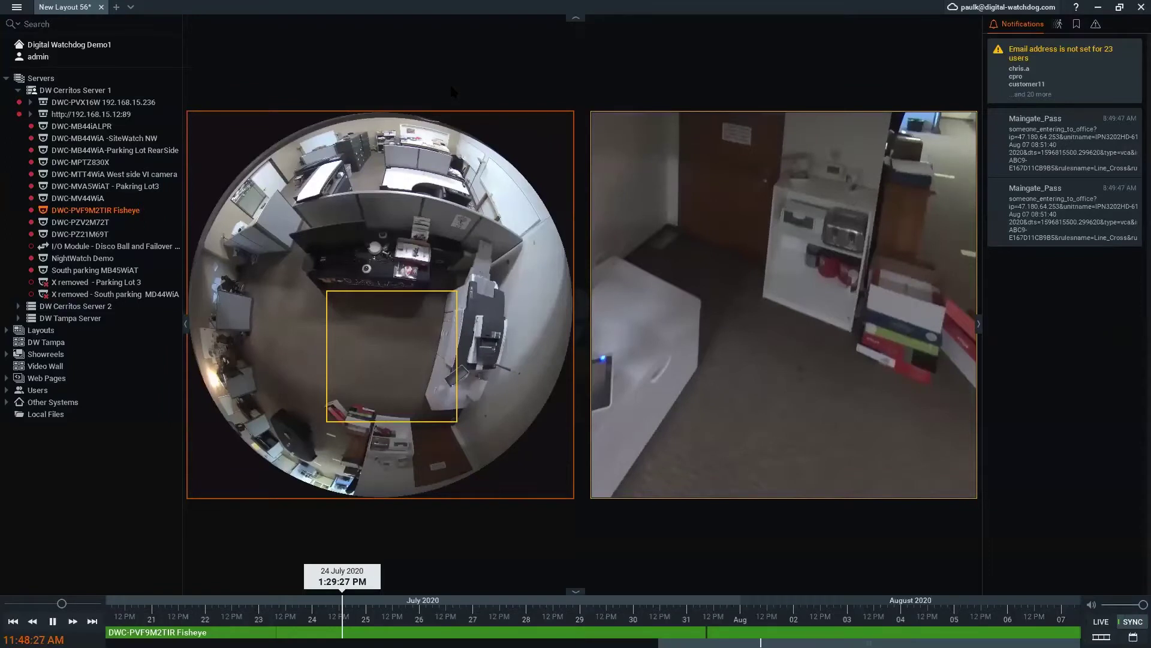
- Switch back to the PowerPoint slide show and advance to the Support Website slide
key(alt+Tab)
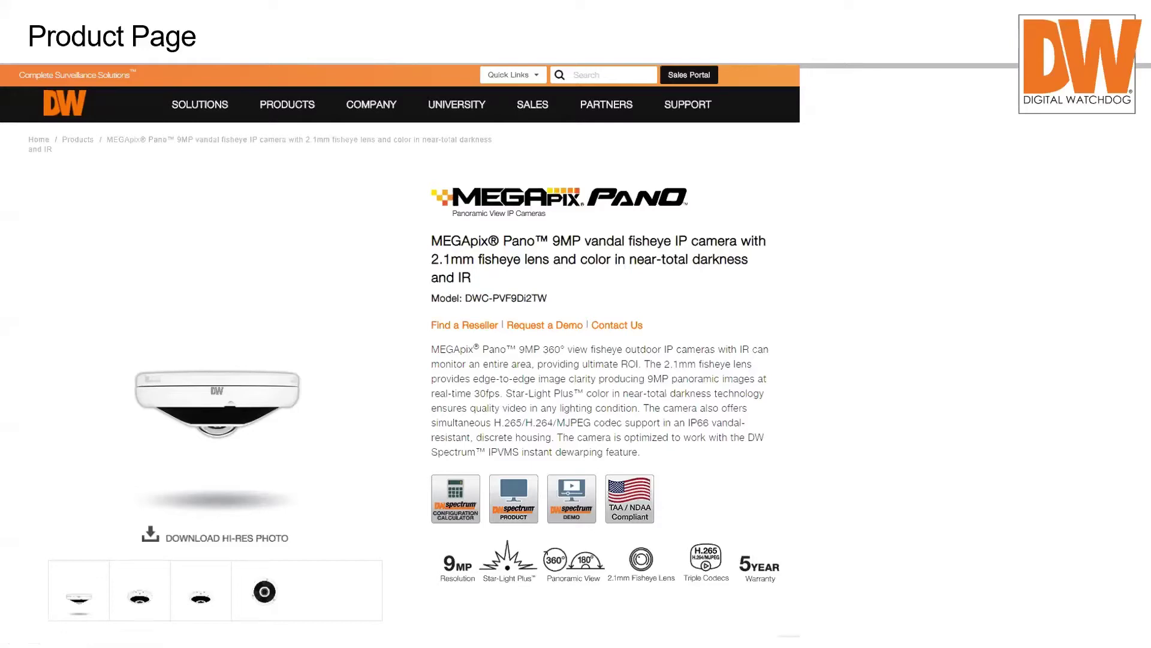
key(Right)
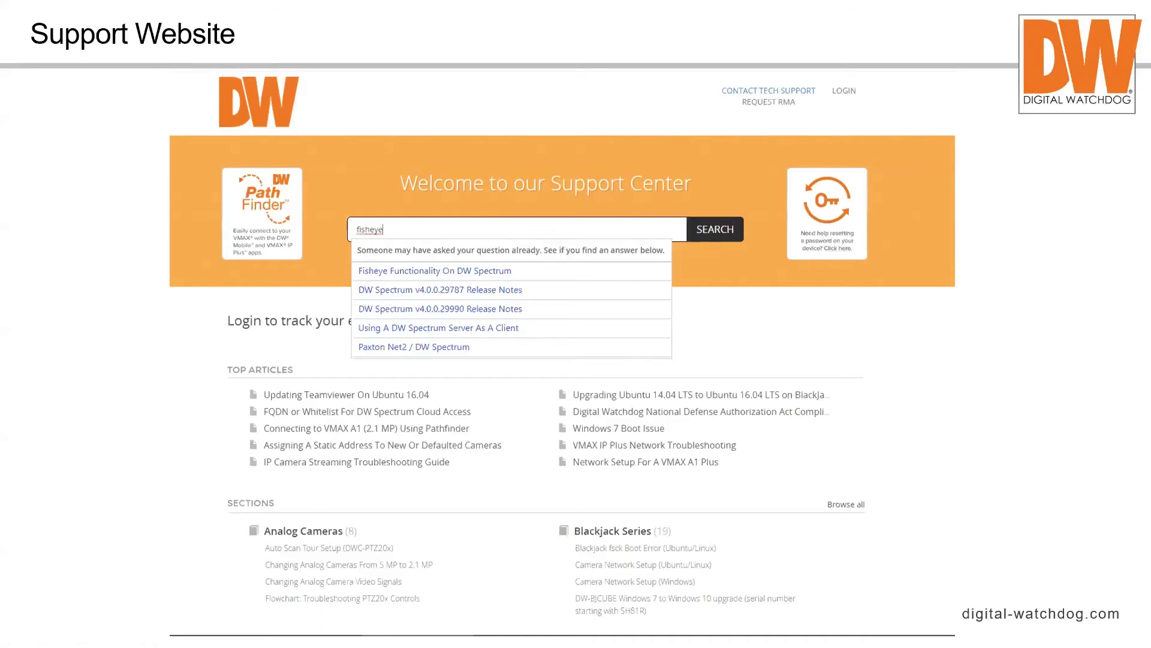
key(Right)
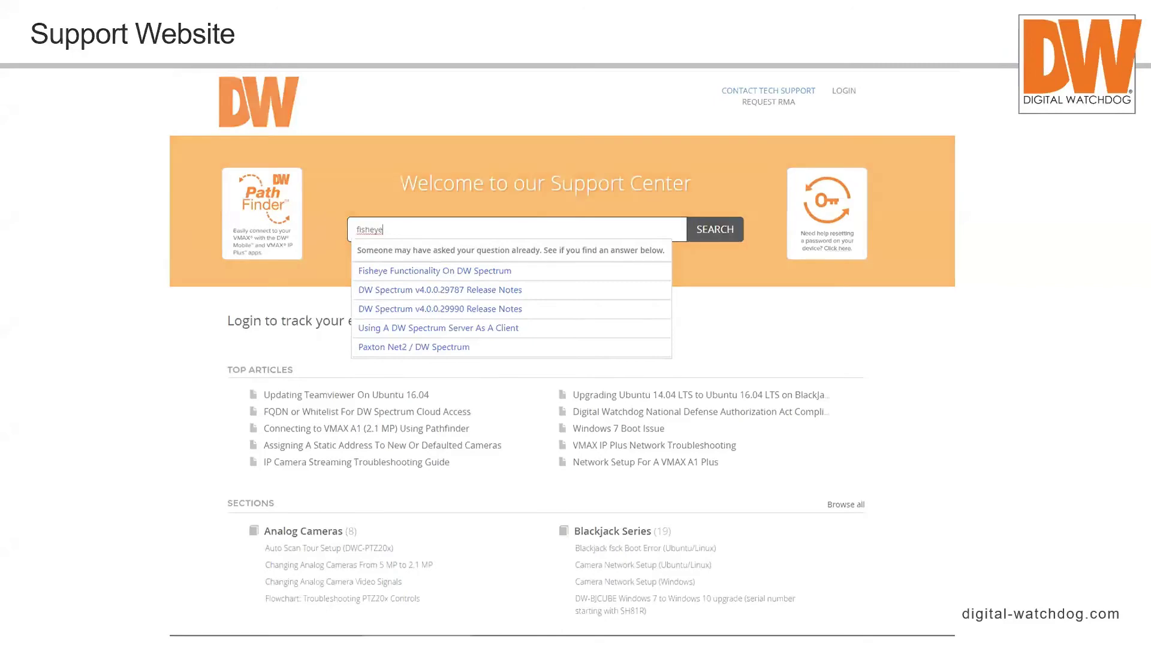